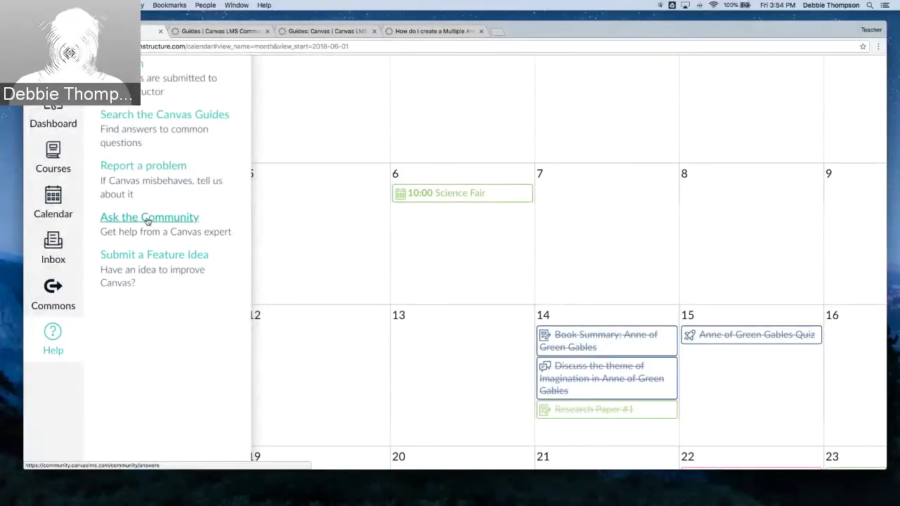
View the community Q & A page through the Ask the Community help link and return to the calendar
left_click(148, 221)
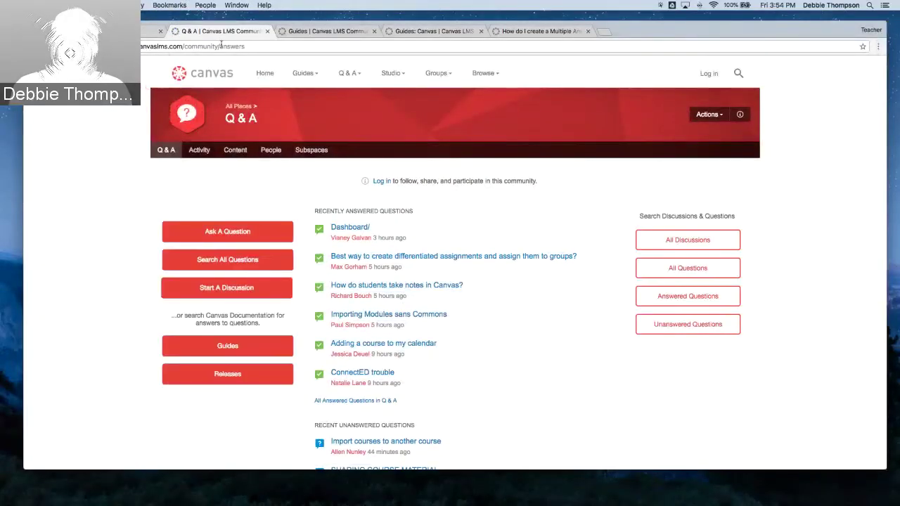
left_click(246, 47)
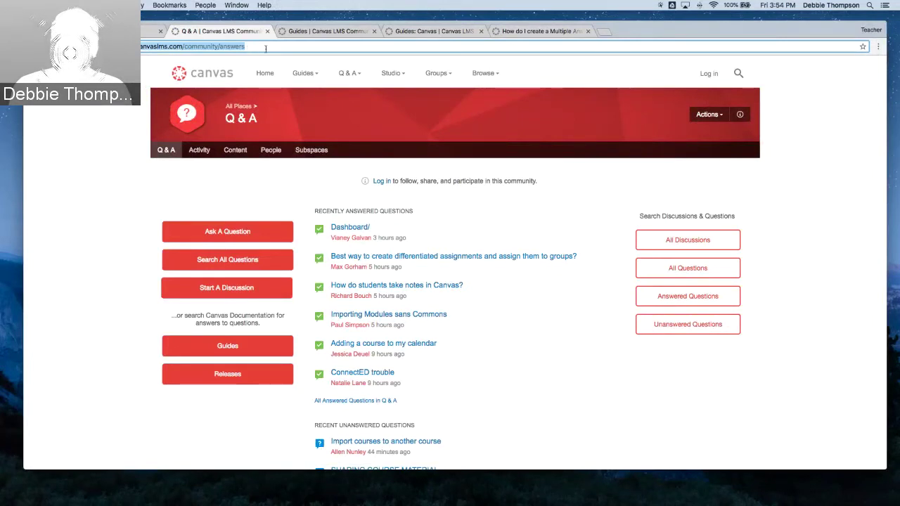
left_click(265, 47)
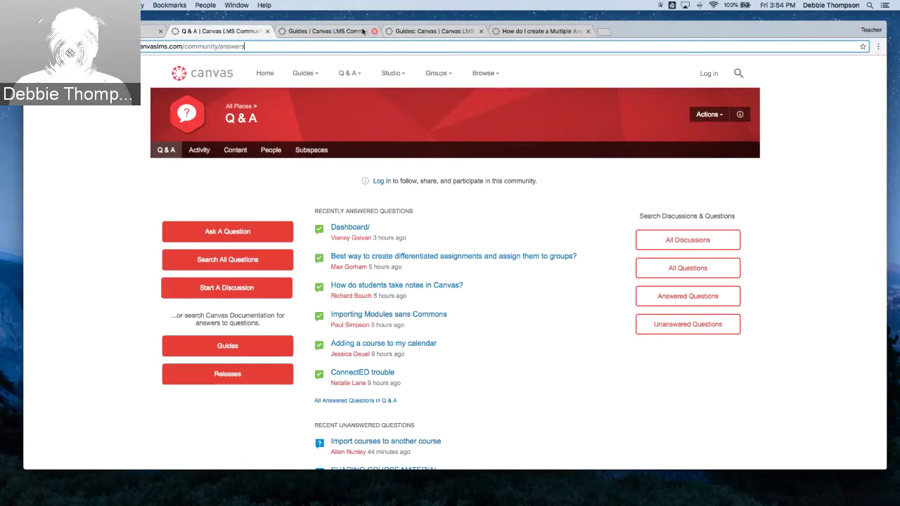
left_click(149, 31)
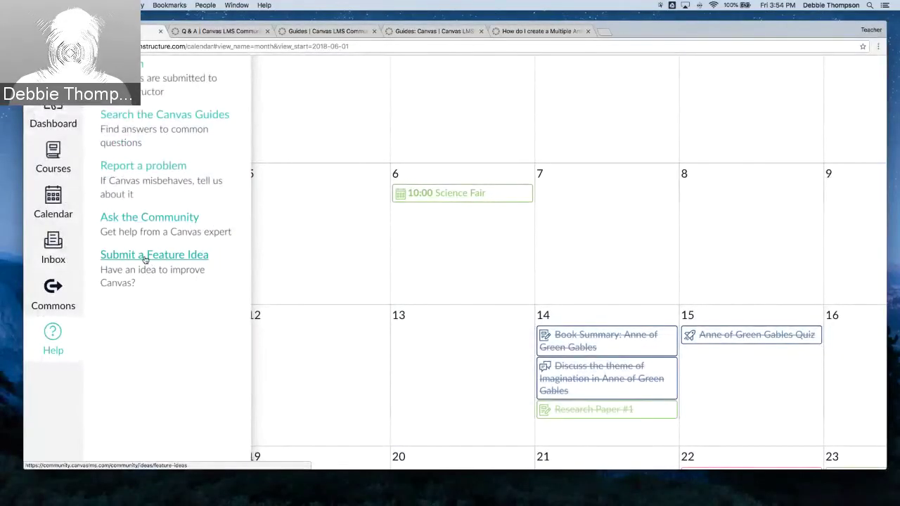
View the Canvas Studio feature ideas page through the Submit a Feature Idea help link and return to the calendar
left_click(145, 258)
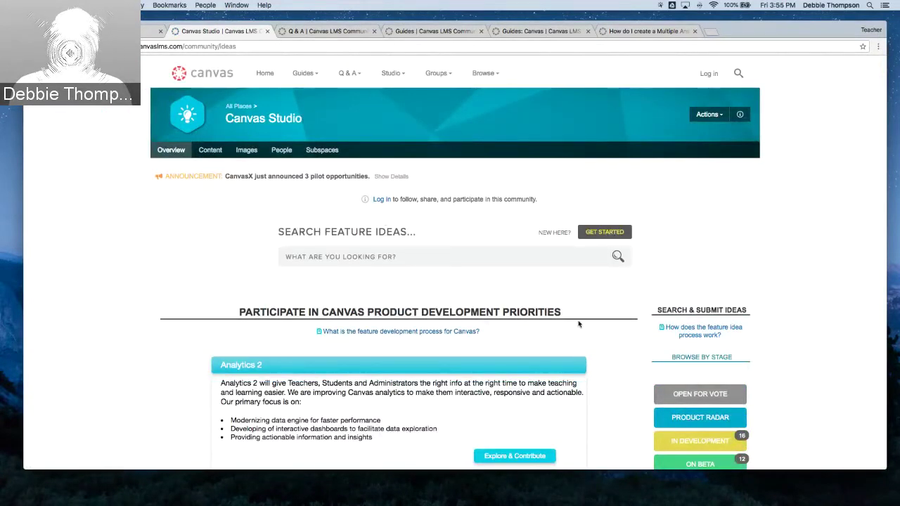
scroll(578, 322, "down", 2)
scroll(579, 321, "up", 2)
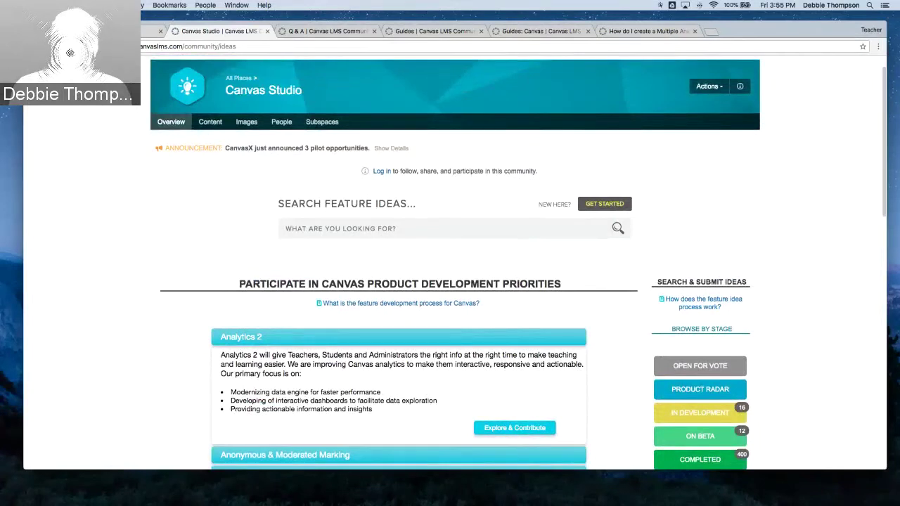
key("ctrl+shift+Tab")
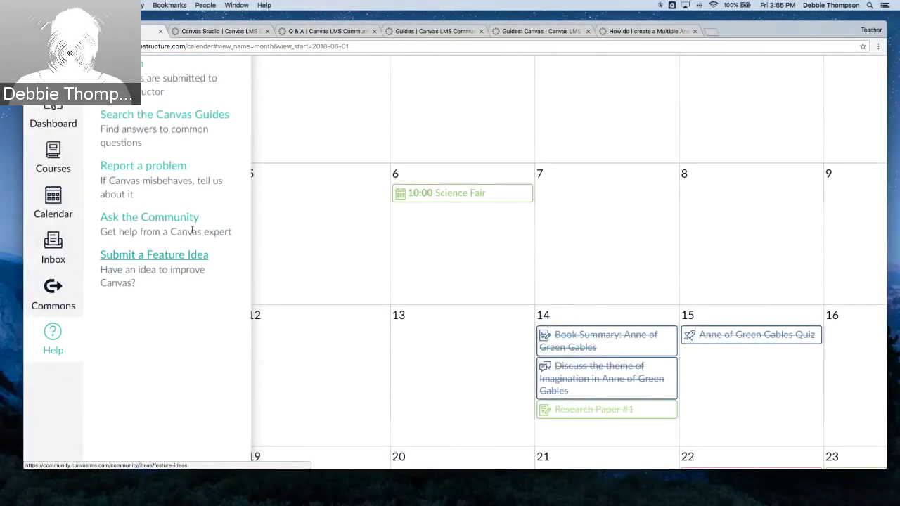
Close the help options and zoom the calendar page out by three levels
scroll(188, 328, "up", 1)
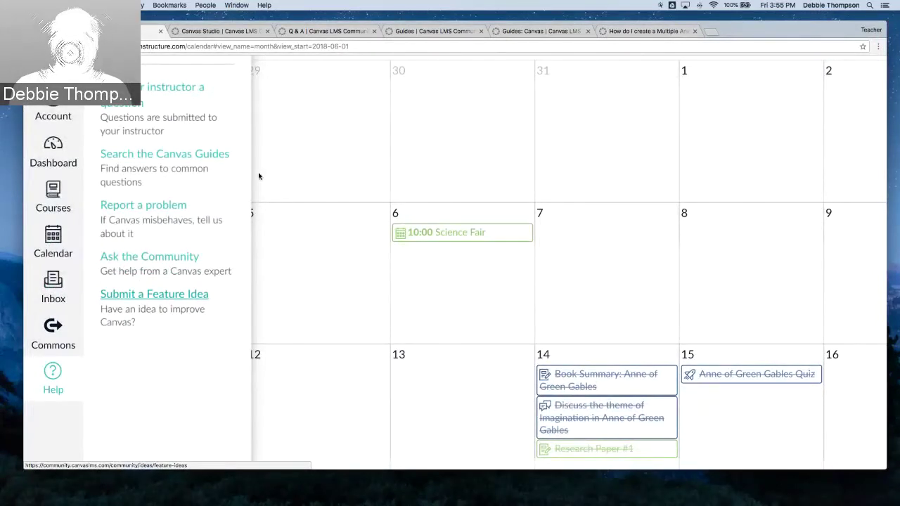
scroll(263, 185, "up", 1)
left_click(234, 60)
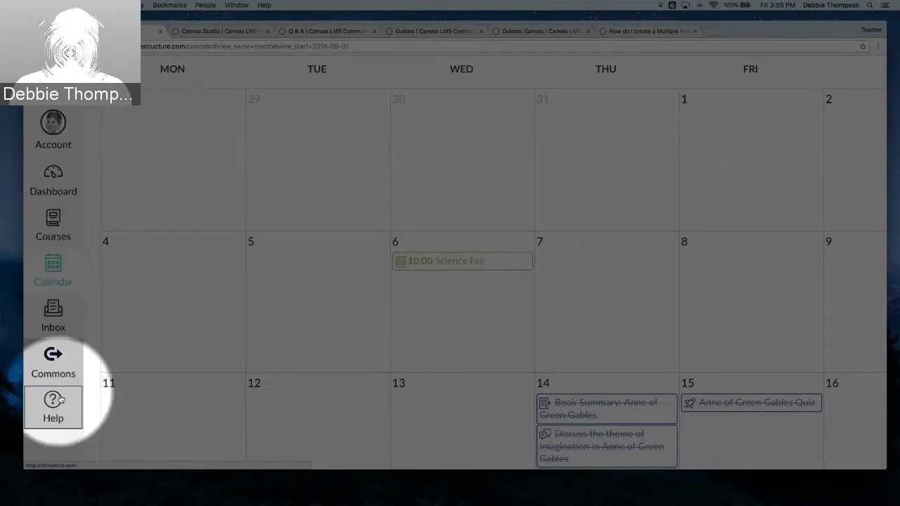
scroll(304, 380, "down", 1)
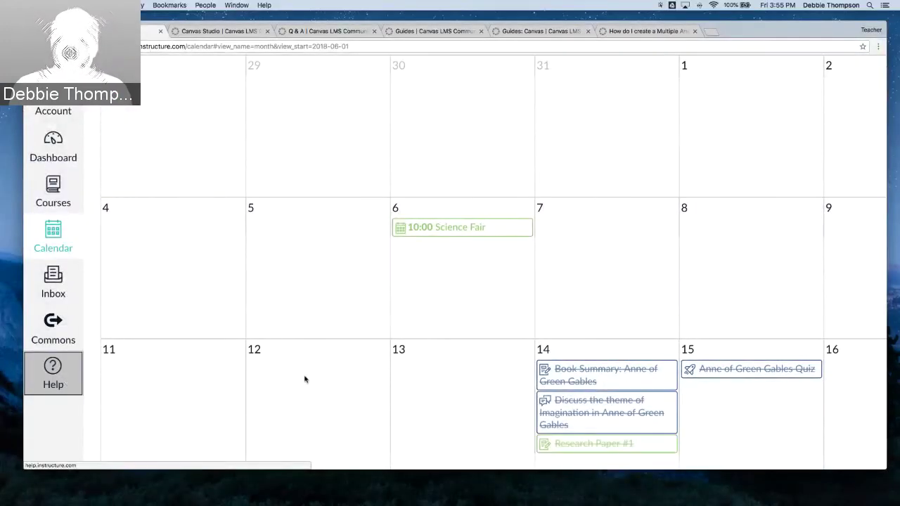
scroll(305, 378, "up", 1)
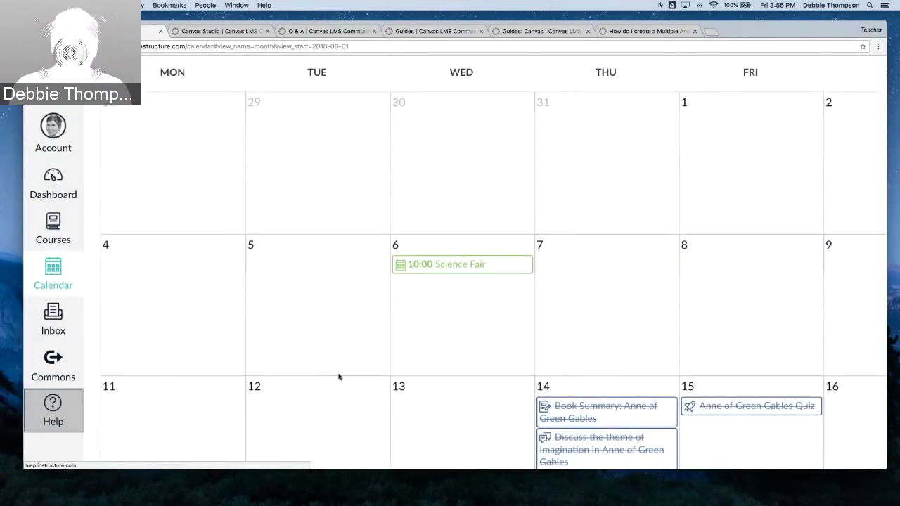
key("super+minus")
key("super+minus")
key("super+minus")
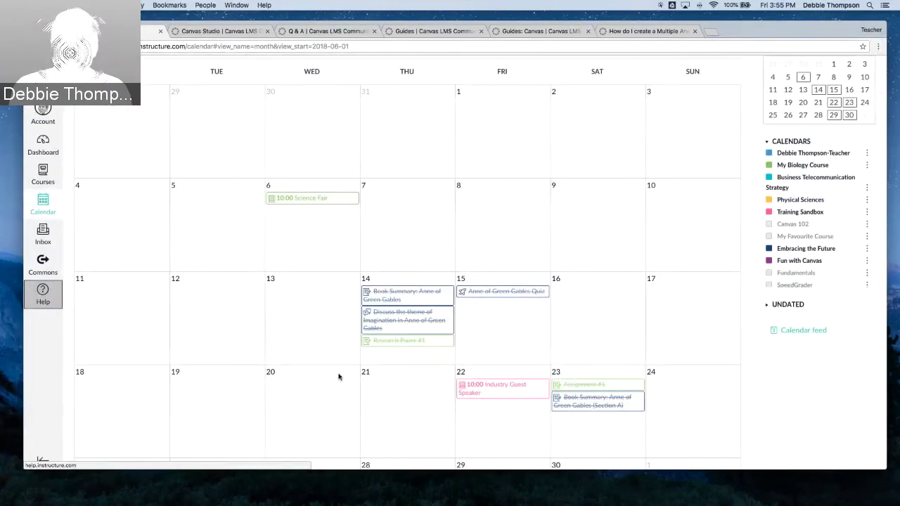
scroll(338, 376, "up", 1)
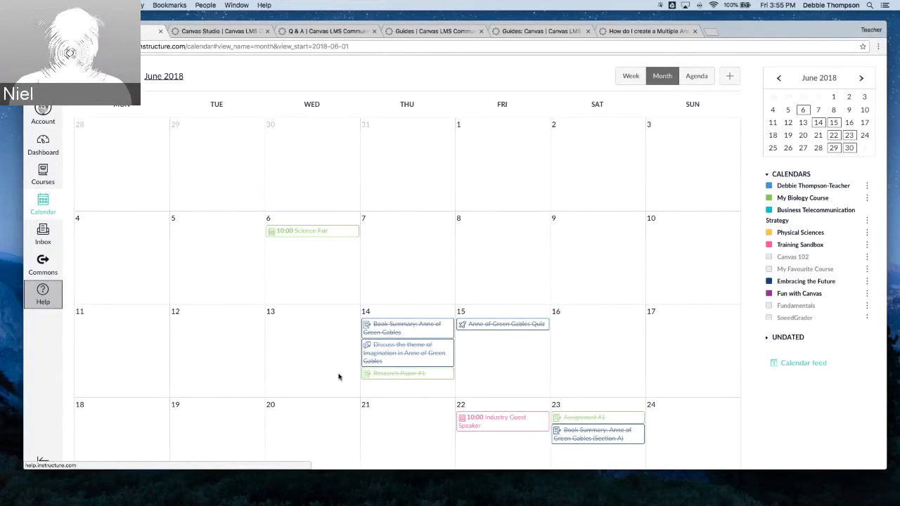
Look at the Report a problem form in the help options, cancel it and close the help options
left_click(43, 295)
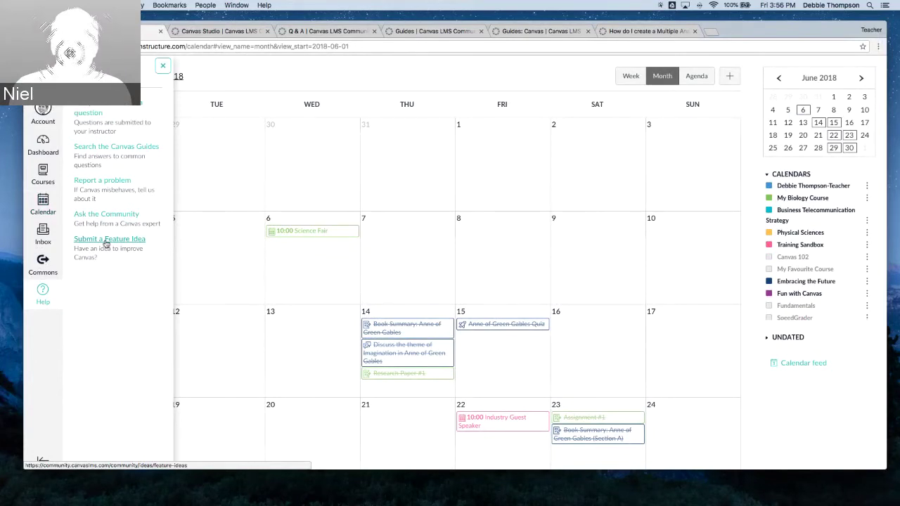
left_click(102, 182)
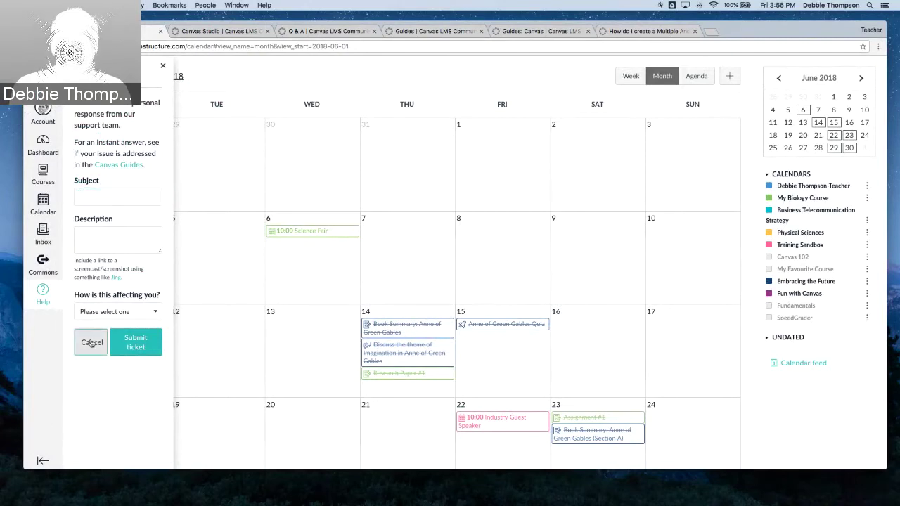
left_click(91, 343)
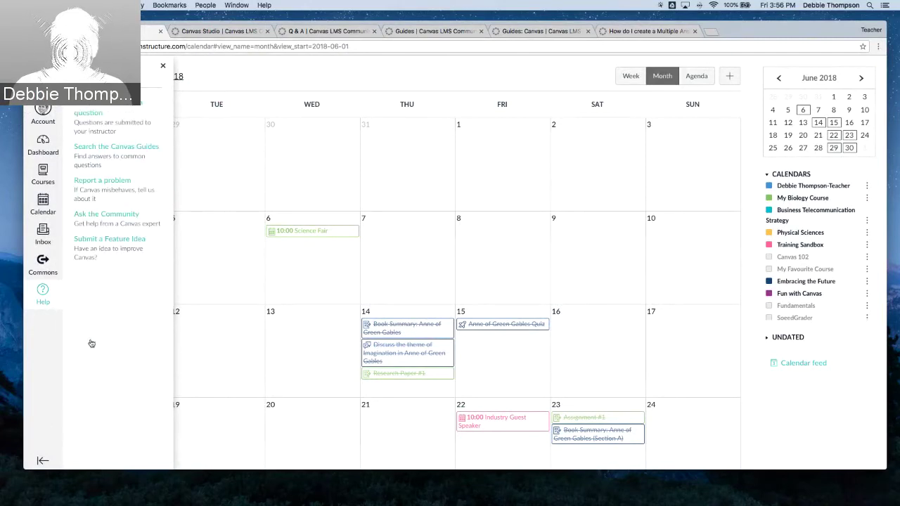
left_click(162, 67)
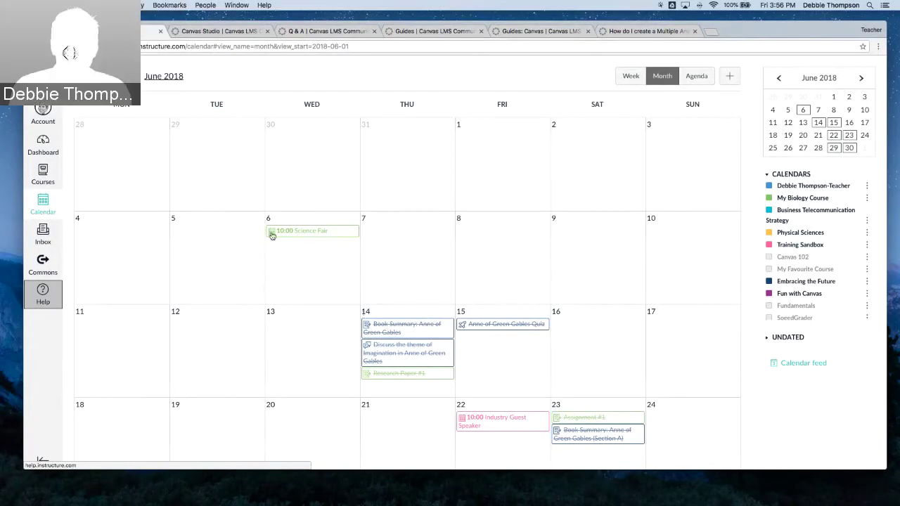
Go to the Dashboard and close the five extra browser tabs with community and guide pages
left_click(43, 147)
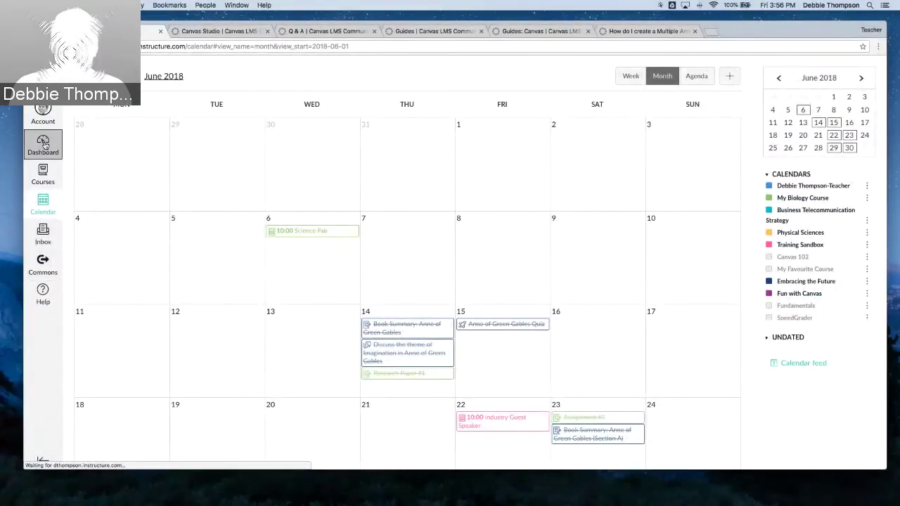
left_click(268, 31)
left_click(268, 31)
left_click(268, 31)
left_click(267, 31)
left_click(268, 31)
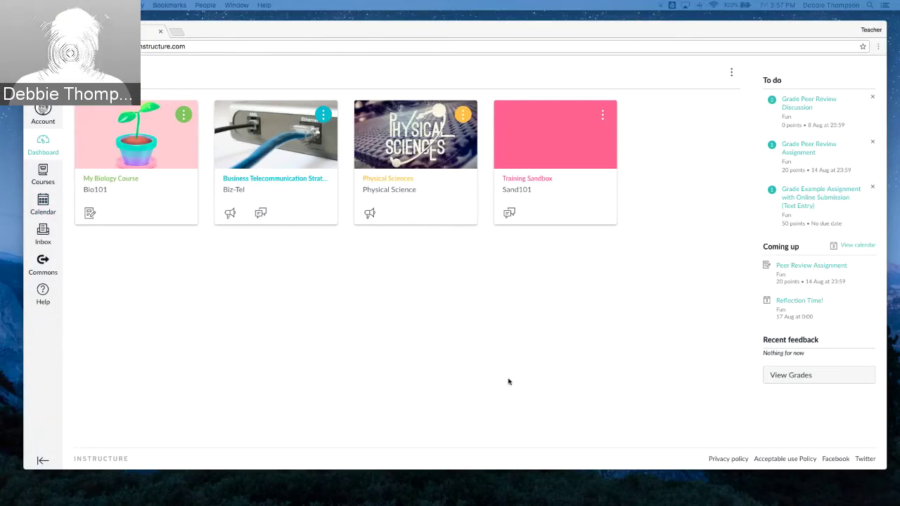
Open the Training Sandbox course and add a module named "Introduction to Game Design"
left_click(556, 149)
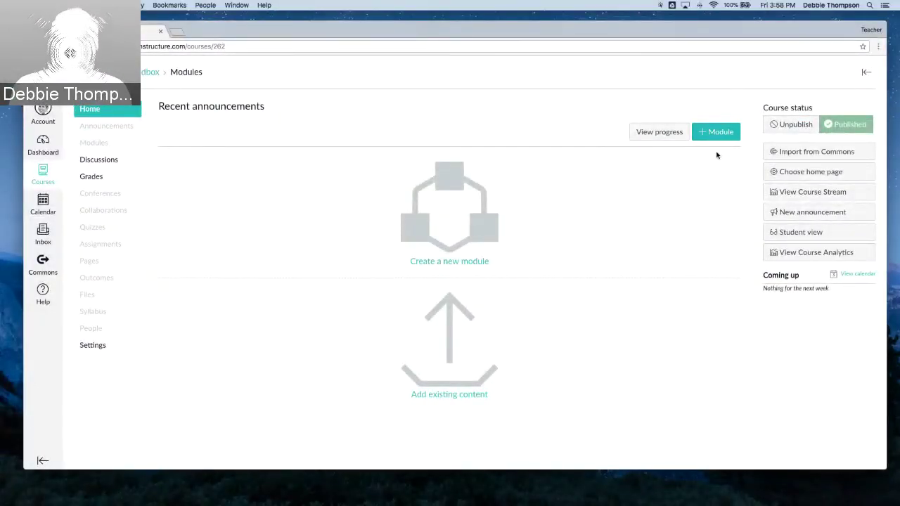
left_click(712, 138)
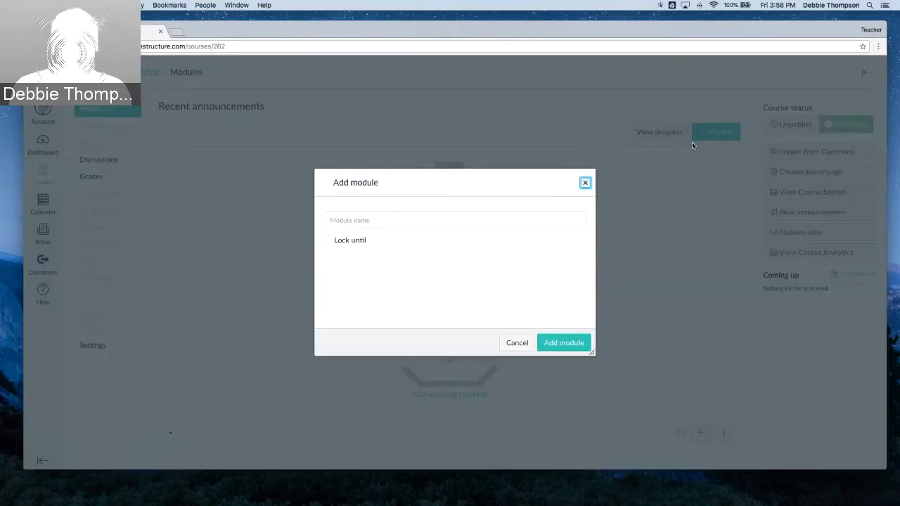
left_click(387, 222)
type("I")
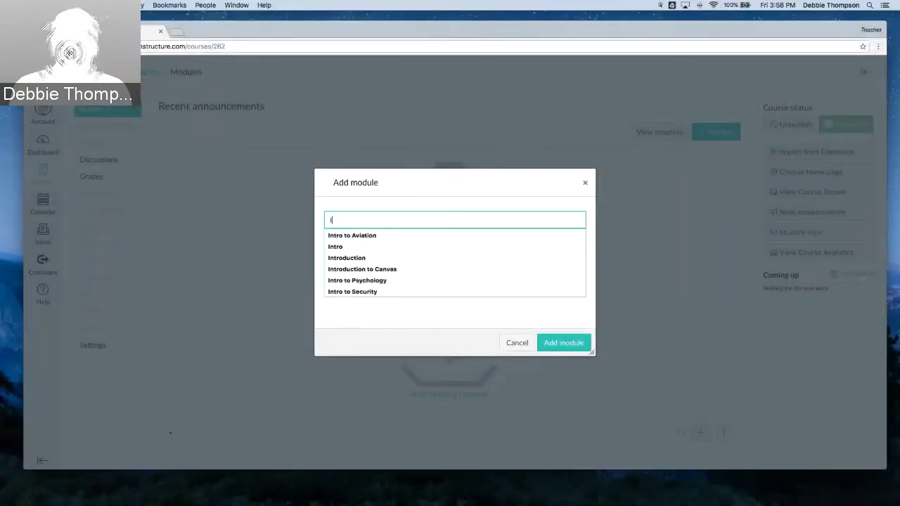
type("ntroduction to Game Design")
scroll(560, 348, "down", 1)
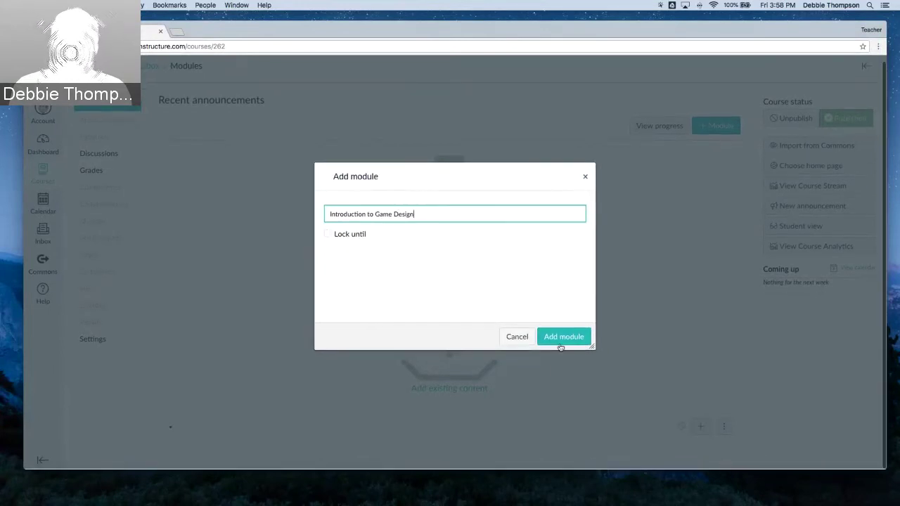
left_click(565, 343)
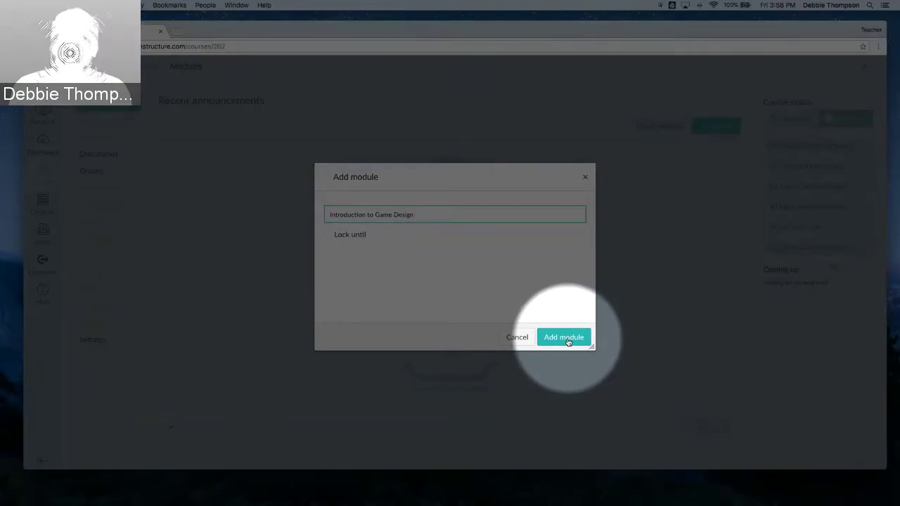
right_click(568, 342)
key("Escape")
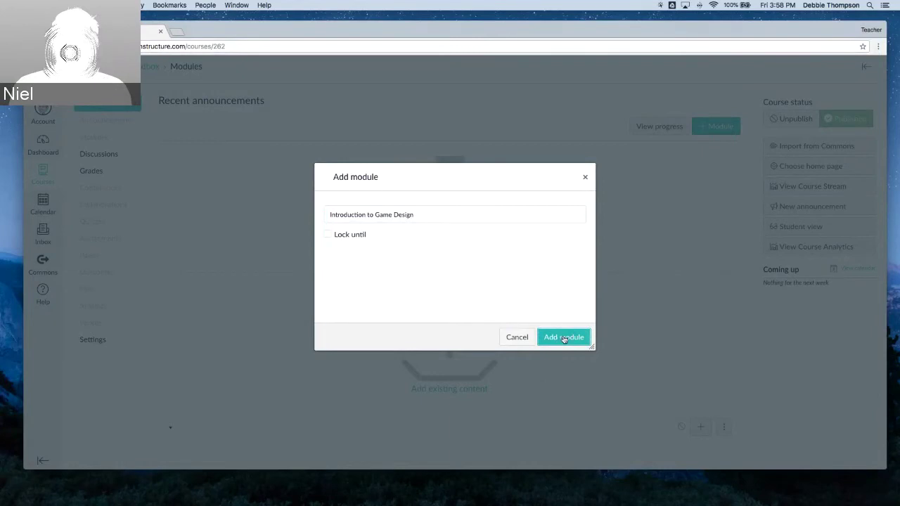
left_click(564, 338)
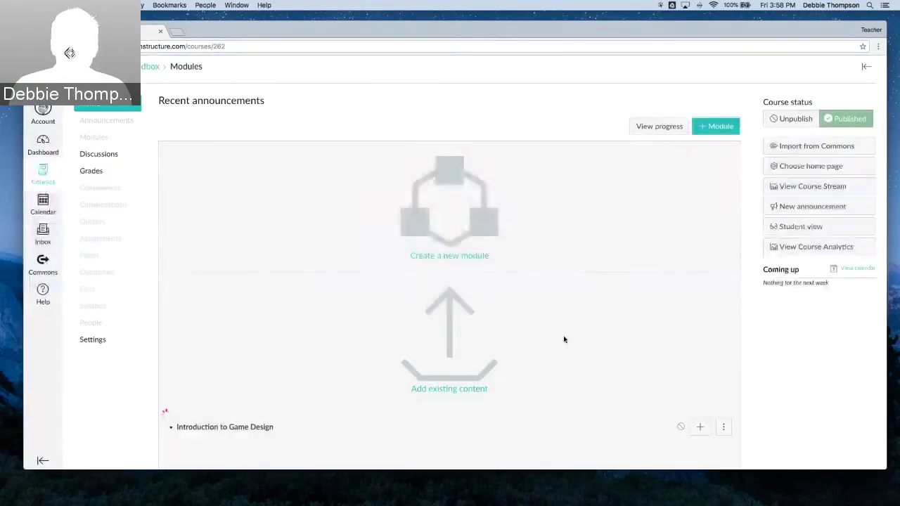
Add a second module named "Design Principles" to the course
left_click(716, 134)
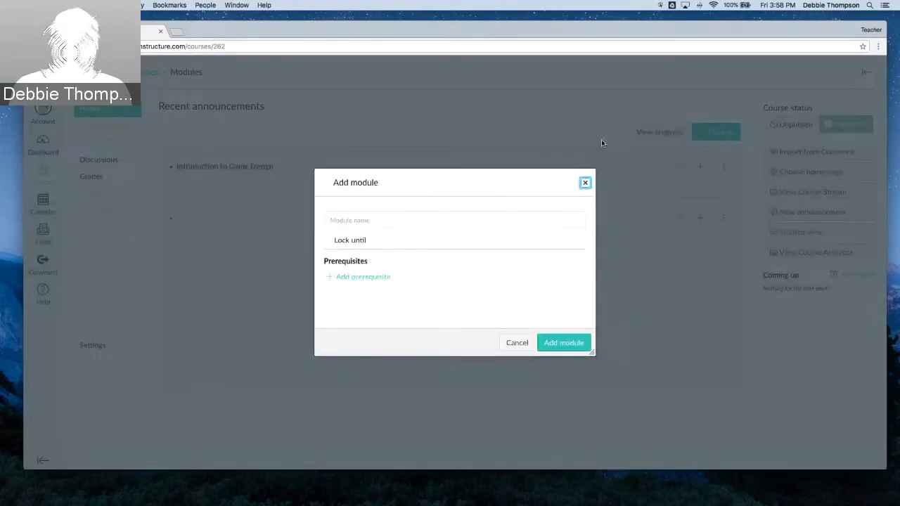
left_click(408, 224)
type("Dei")
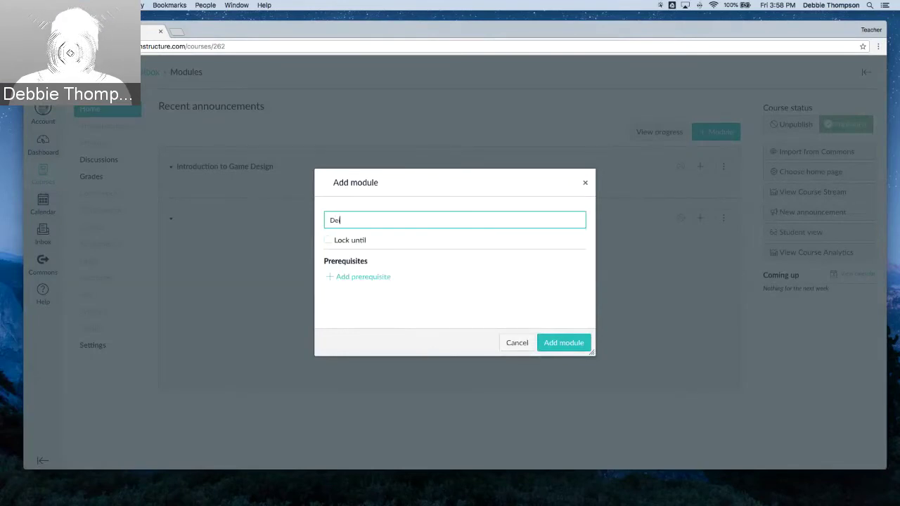
key("BackSpace")
key("BackSpace")
type("es")
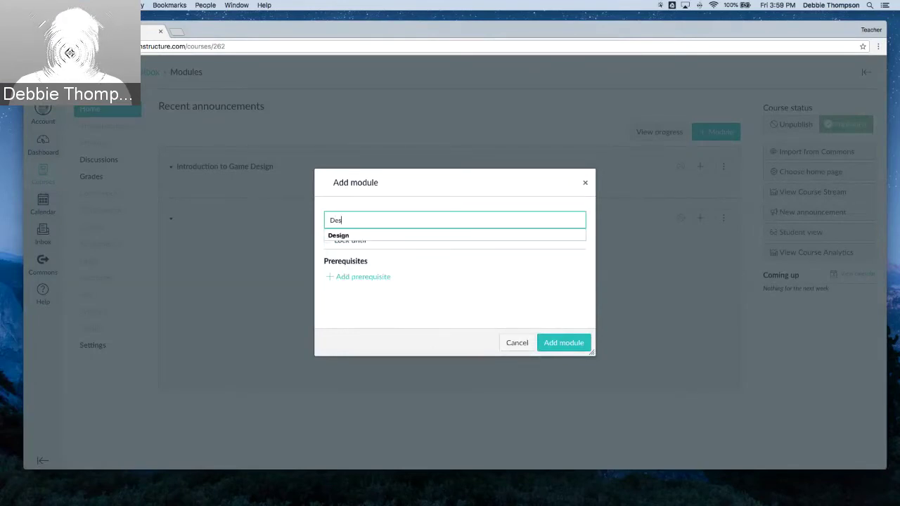
type("ign Principles")
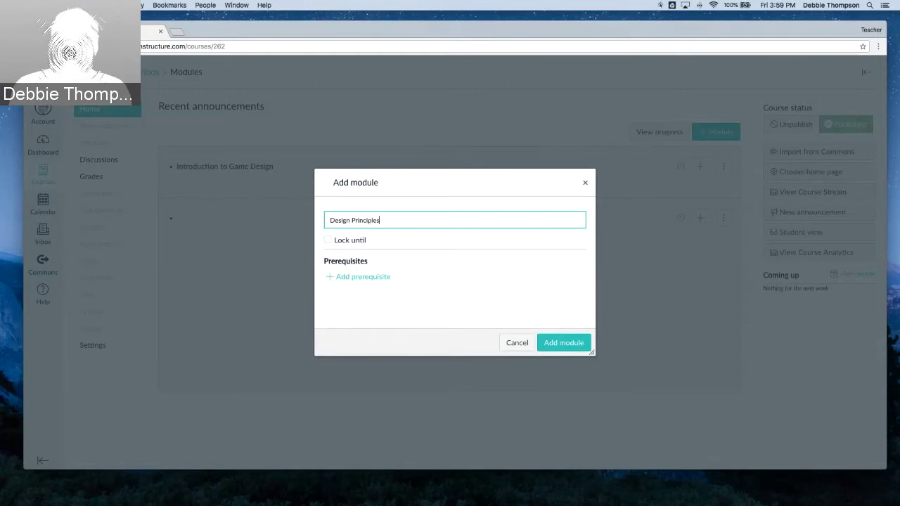
left_click(568, 342)
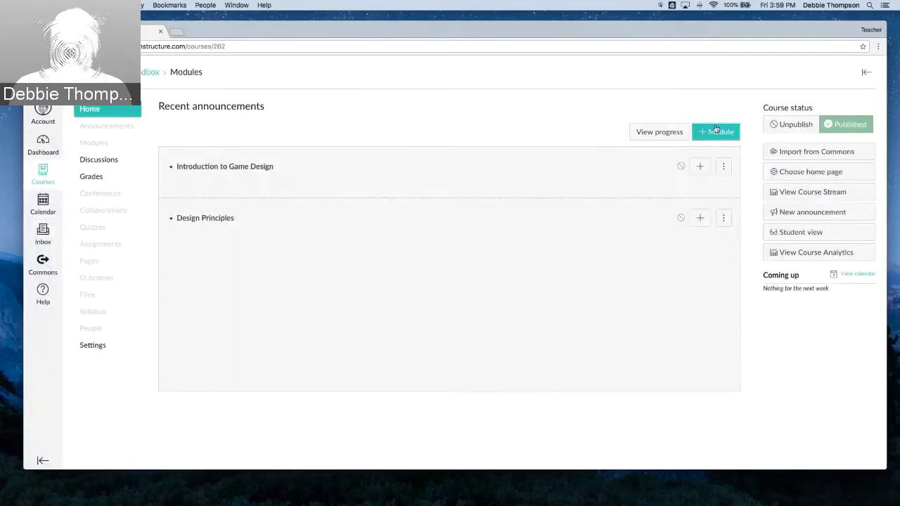
Add a third module named "Character Development" to the course
left_click(716, 130)
left_click(398, 221)
type("C")
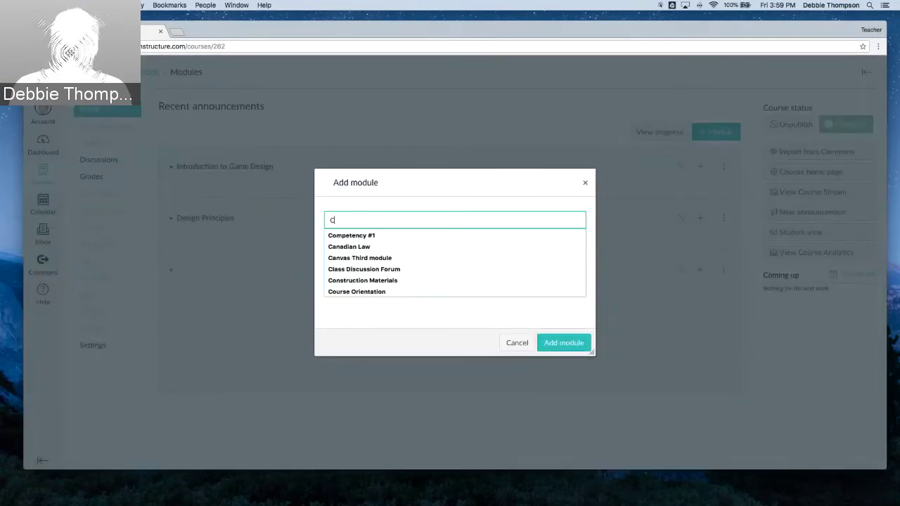
type("haracter Development")
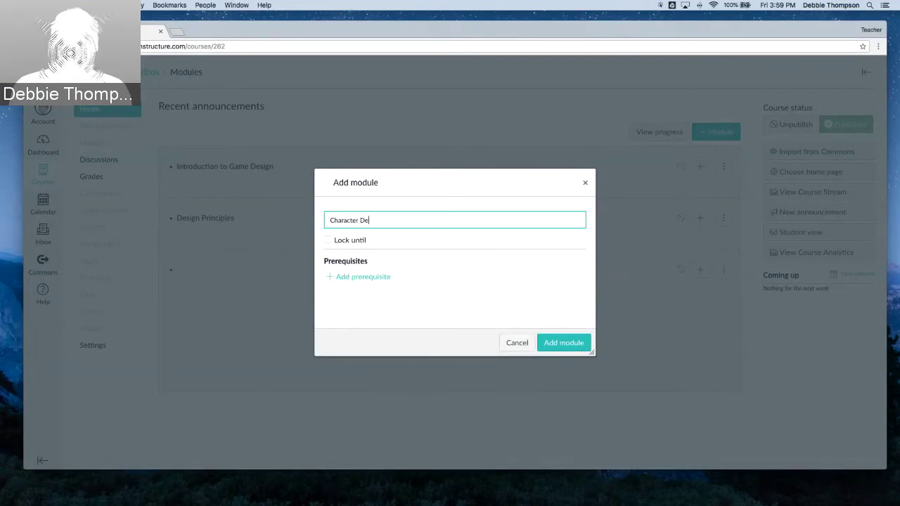
left_click(561, 344)
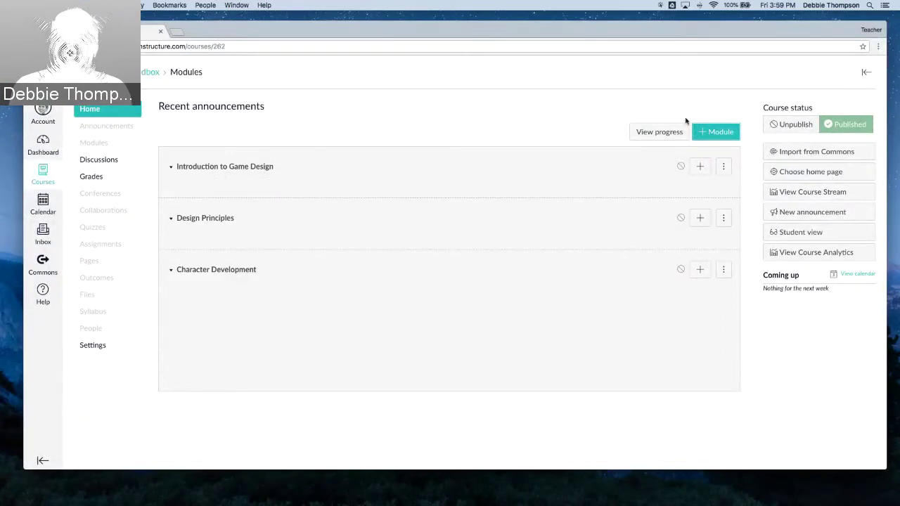
Add a fourth module named "Week 1" to the course
left_click(707, 133)
left_click(446, 218)
type("Week 1")
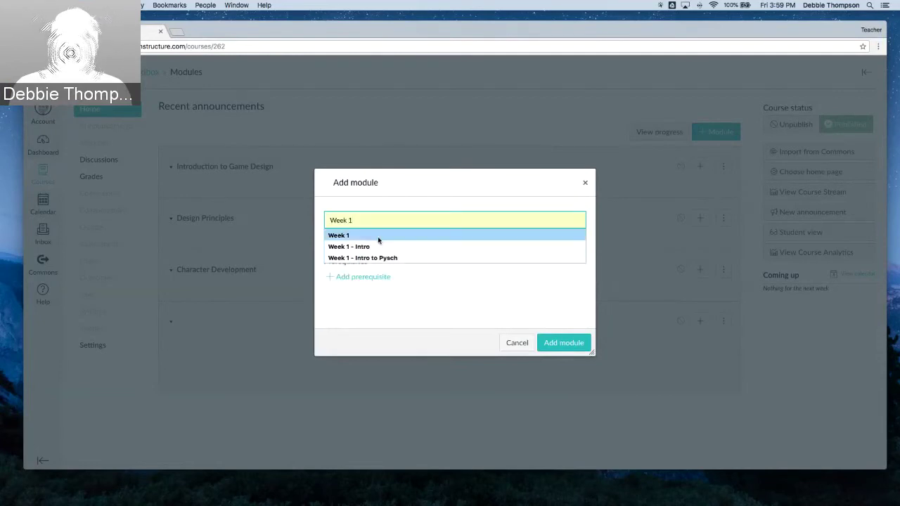
left_click(378, 240)
key("Return")
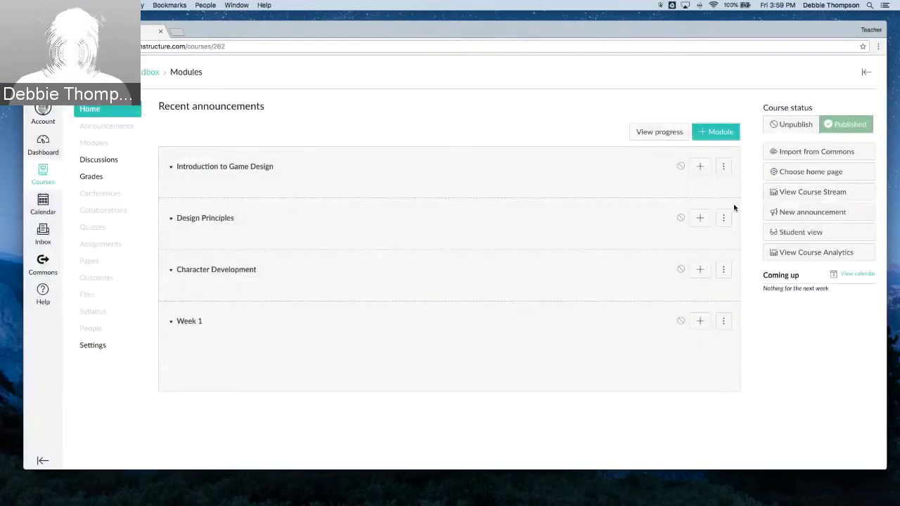
Add a fifth module named "Week 2" to the course
left_click(725, 139)
left_click(388, 221)
type("Week 2")
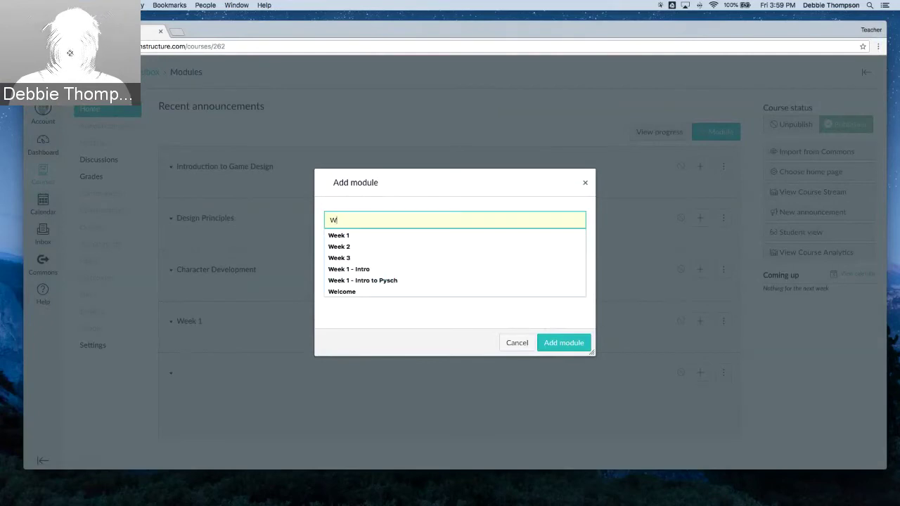
left_click(351, 235)
left_click(559, 343)
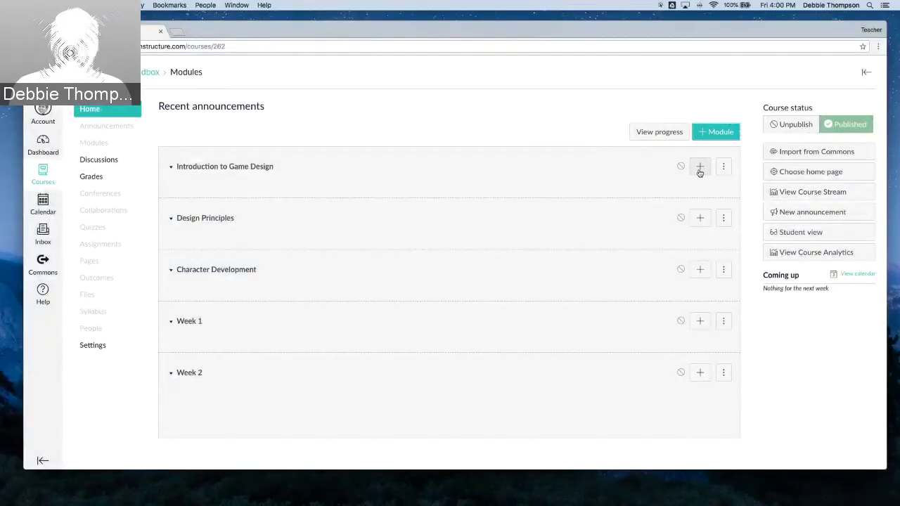
Add a new page named "Introduction to your Teacher" to the Introduction to Game Design module
left_click(700, 168)
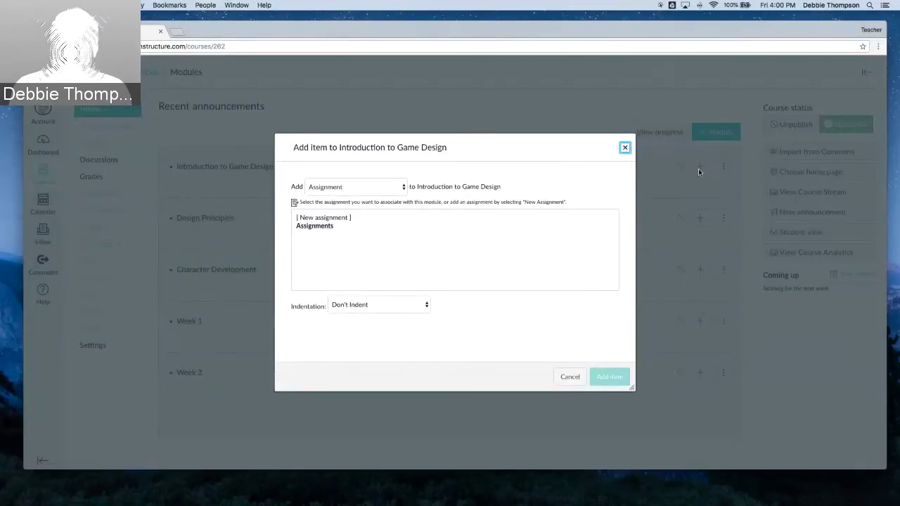
left_click(404, 187)
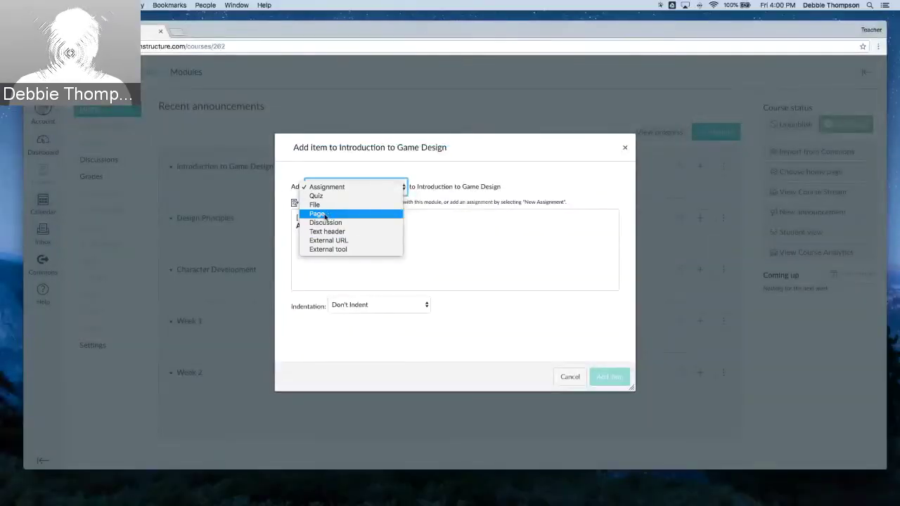
left_click(325, 214)
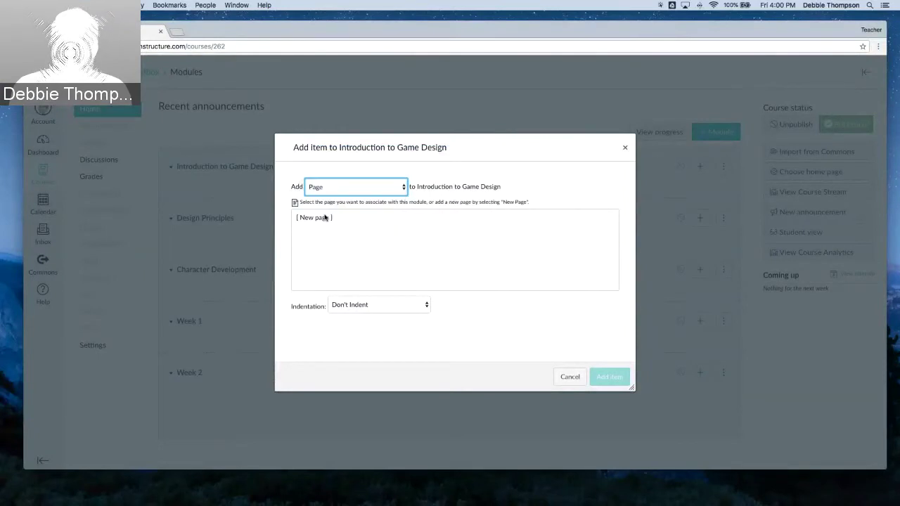
left_click(380, 219)
left_click(377, 307)
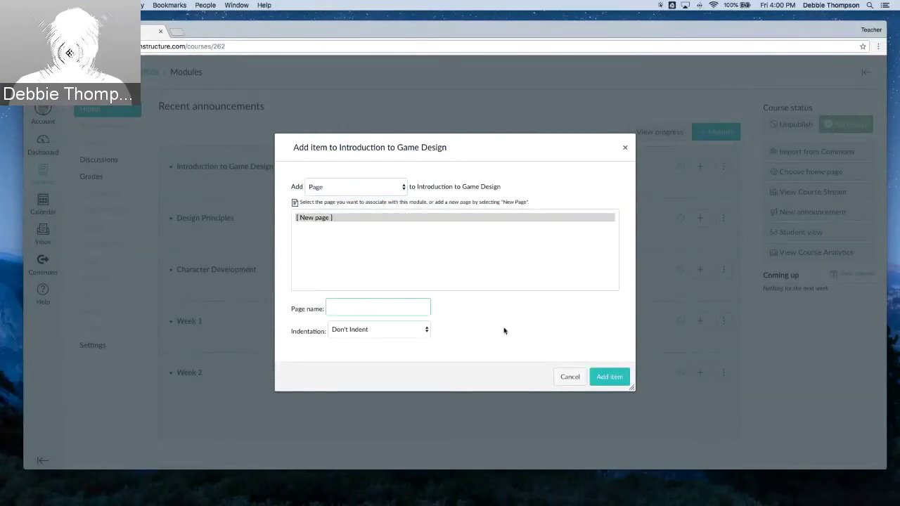
type("In")
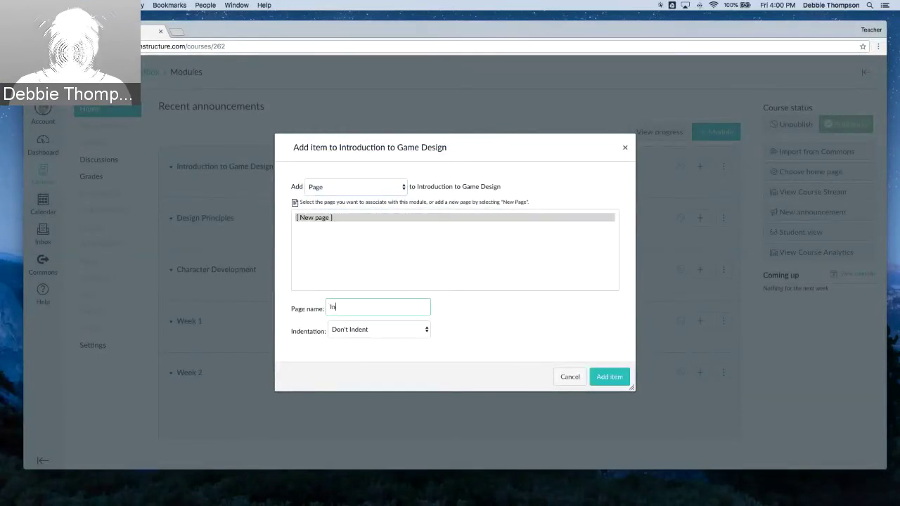
type("troduction to your Teacher")
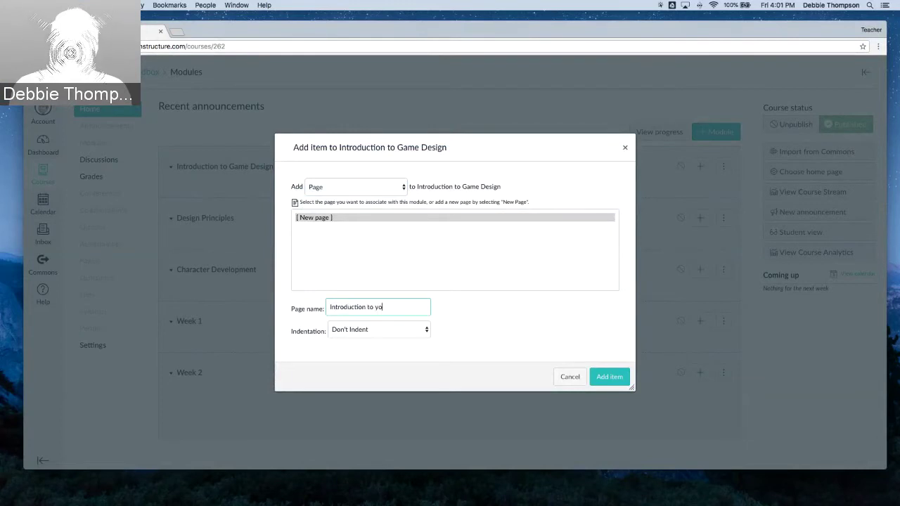
left_click(624, 375)
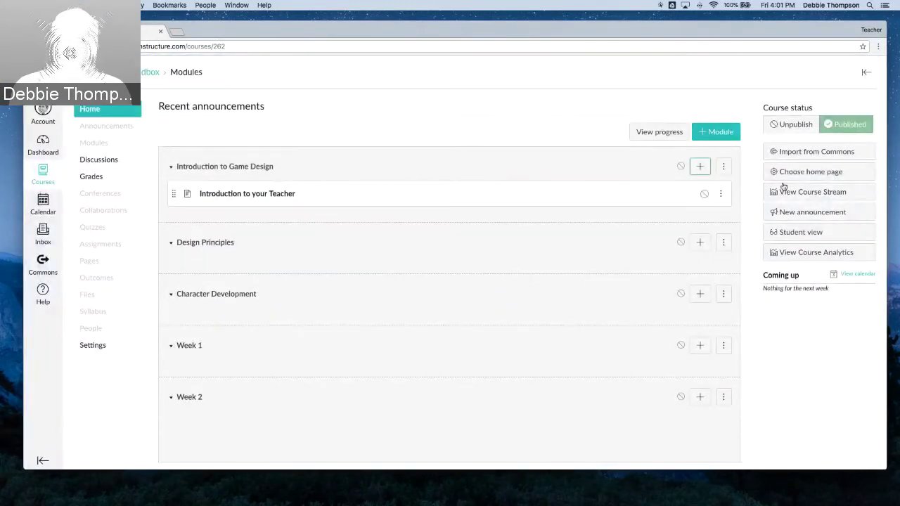
Add a new quiz named "Game Design Basics" to the Introduction to Game Design module
left_click(703, 171)
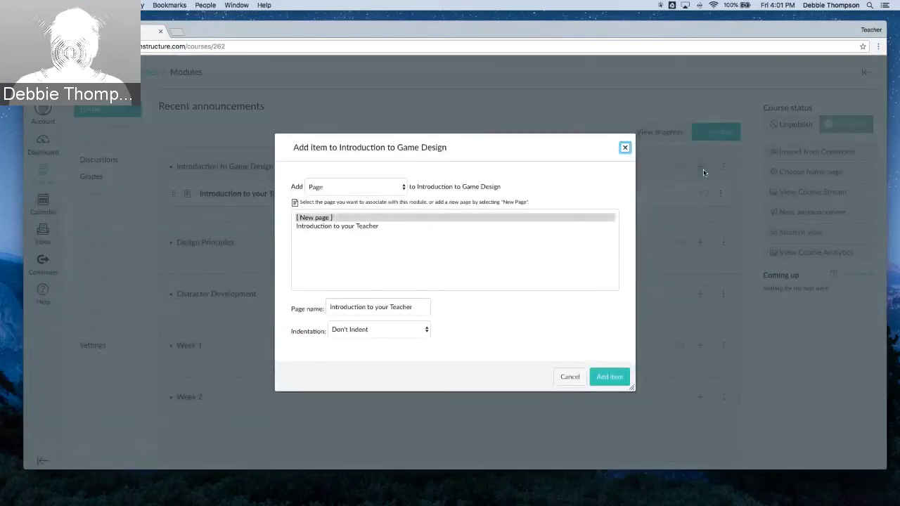
left_click(342, 187)
left_click(330, 169)
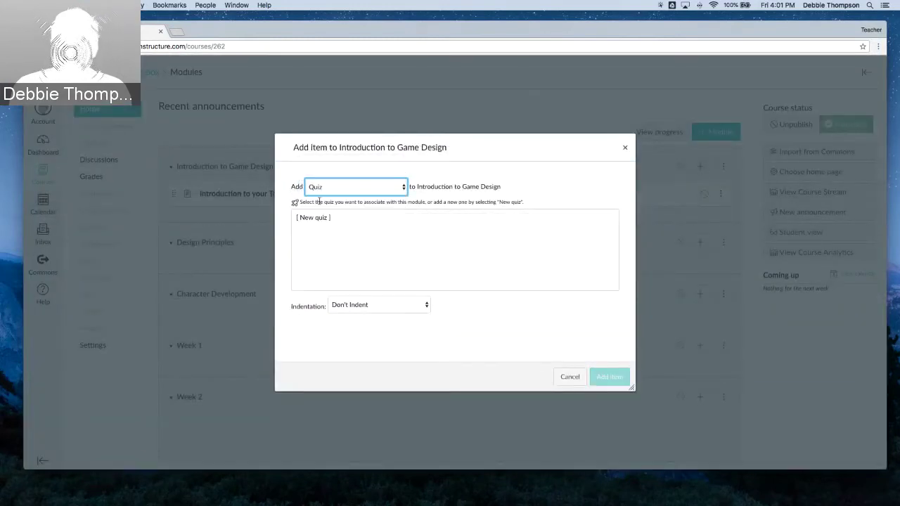
left_click(314, 218)
left_click(359, 308)
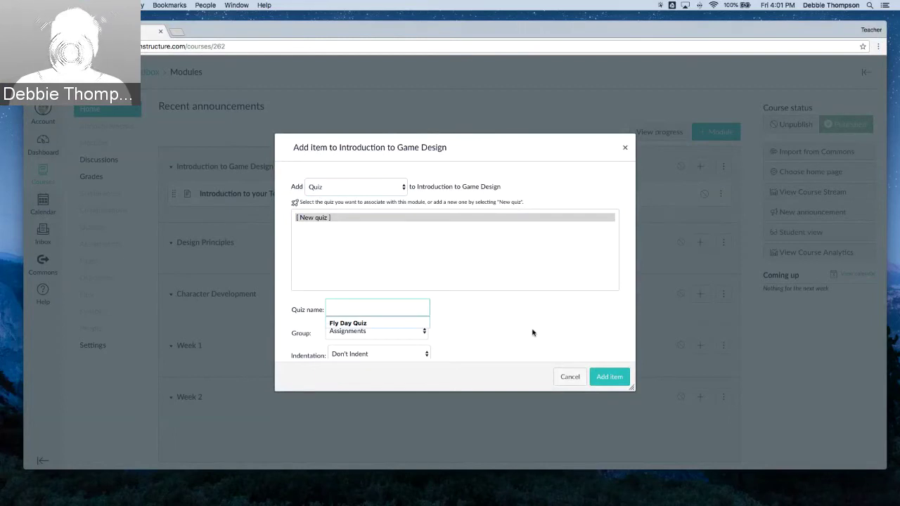
type("Game D")
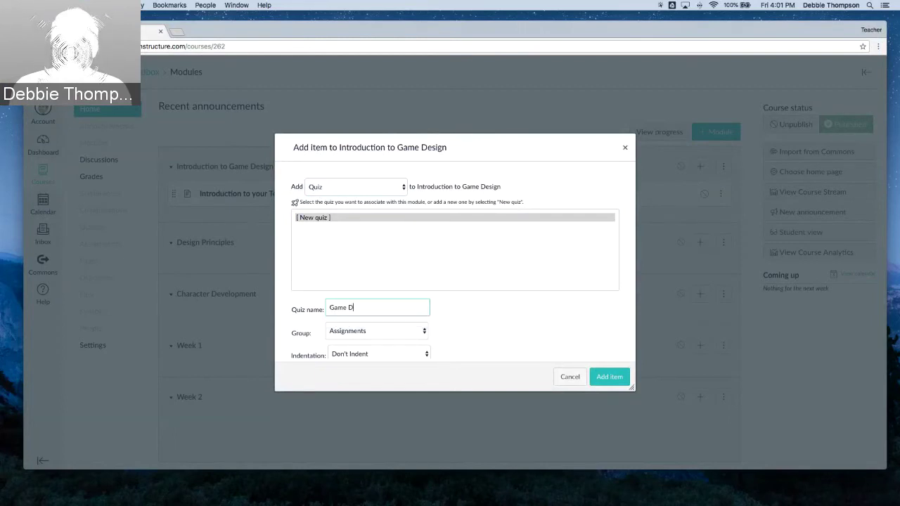
type("esign Basics")
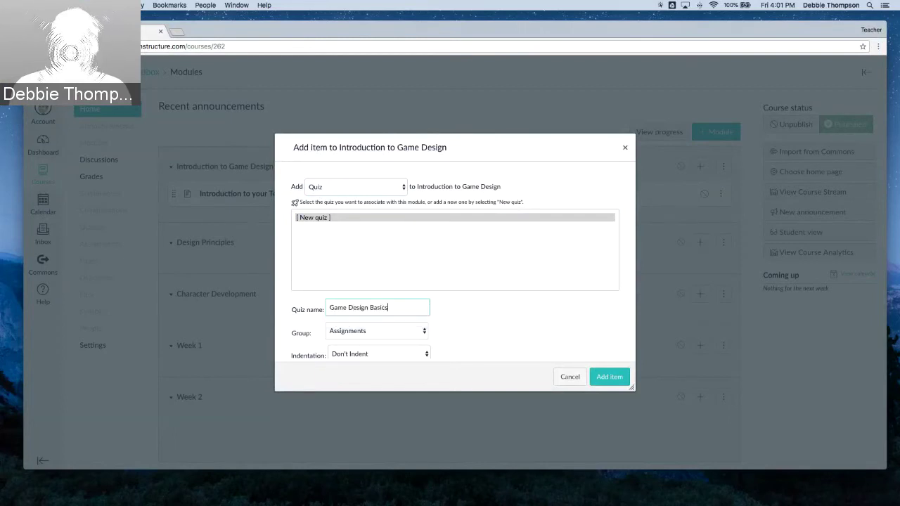
left_click(605, 378)
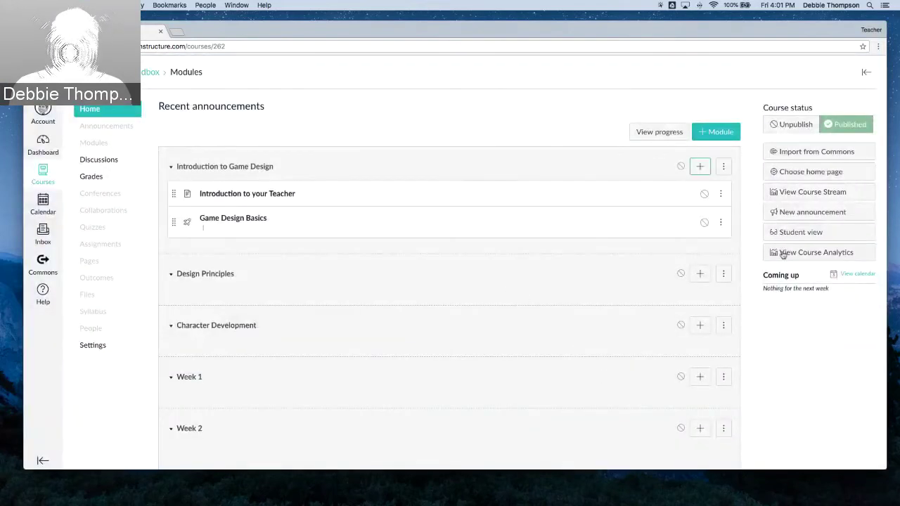
Add a new assignment named "Your First Gaming Assignment" to the Introduction to Game Design module
left_click(699, 167)
left_click(338, 187)
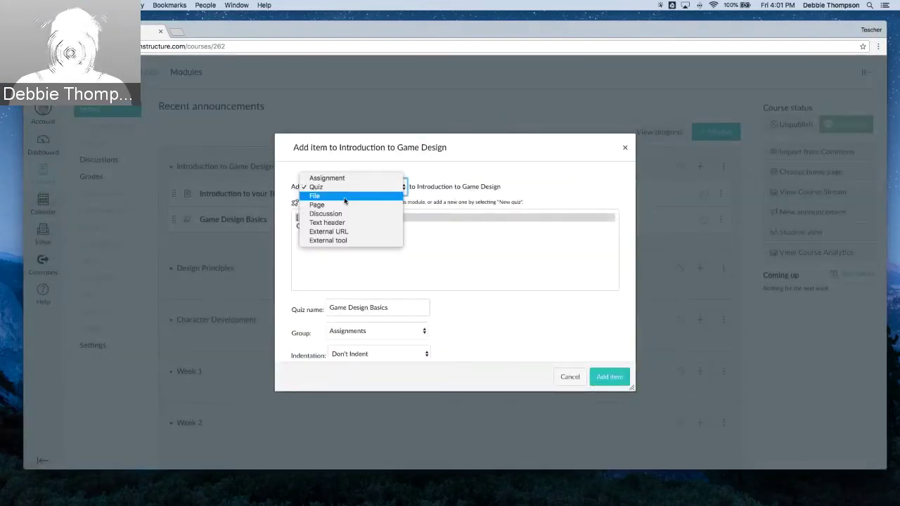
left_click(327, 179)
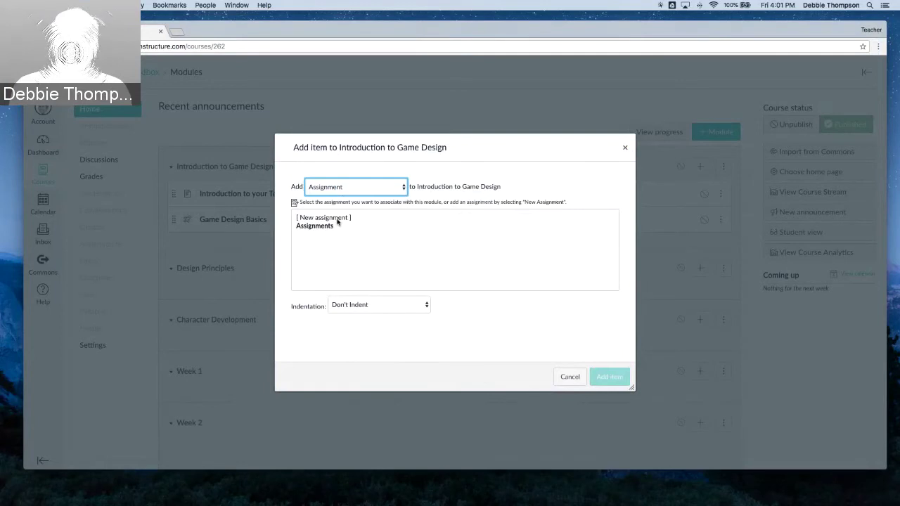
left_click(341, 218)
left_click(394, 307)
type("Your ")
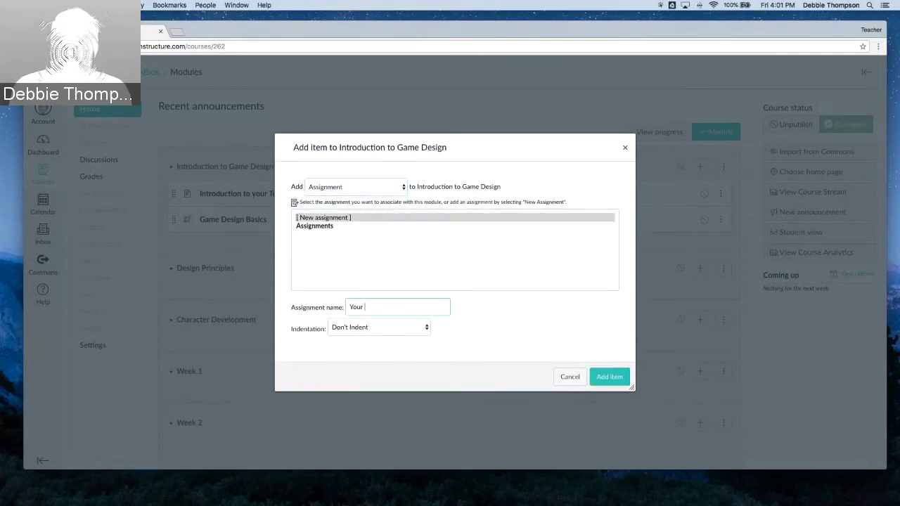
type("First Gaming Assignment")
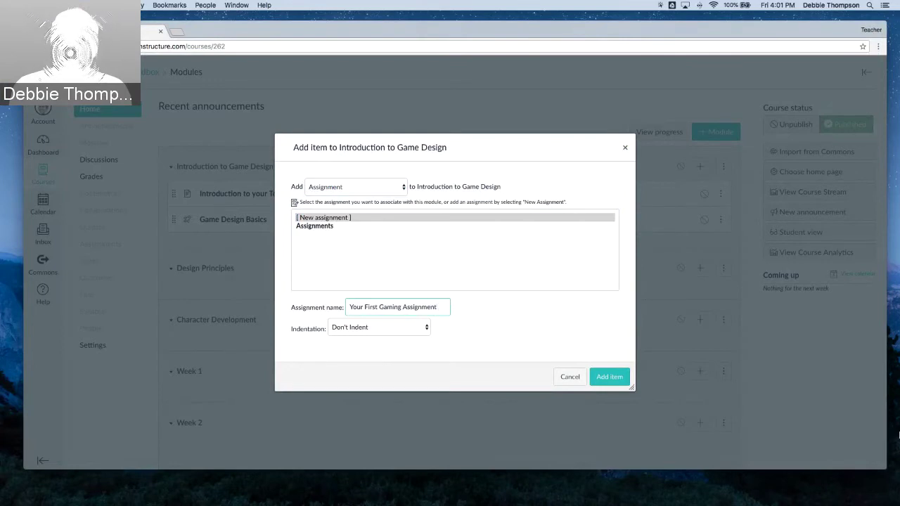
left_click(607, 377)
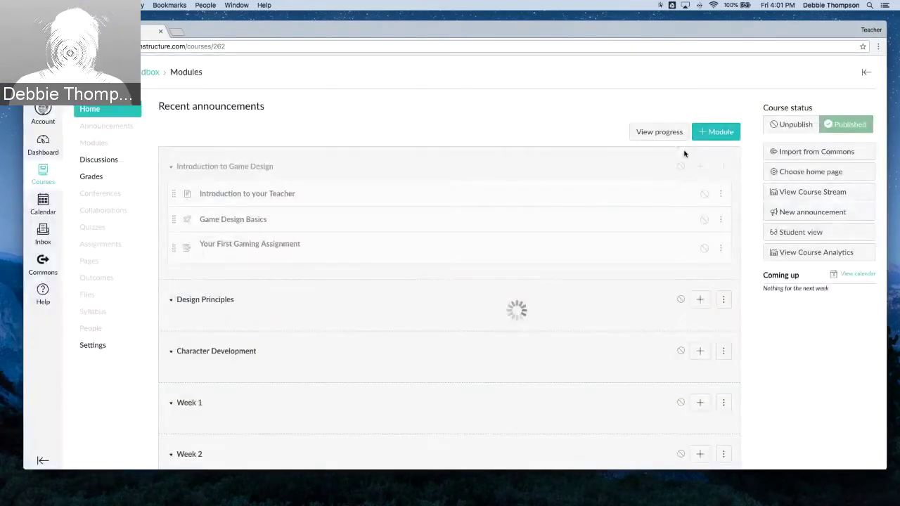
Add a new discussion topic named "Gaming - Career or Hobby!" to the Introduction to Game Design module
left_click(700, 166)
left_click(391, 186)
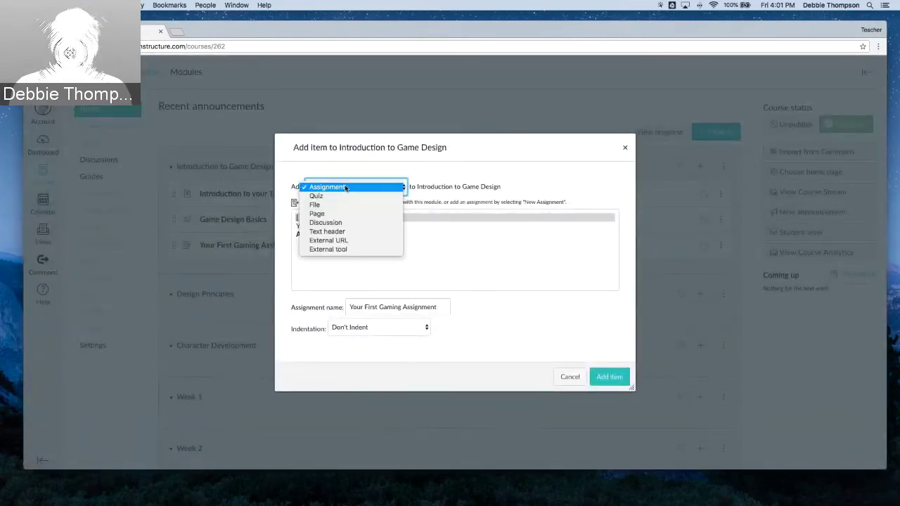
left_click(327, 220)
left_click(330, 222)
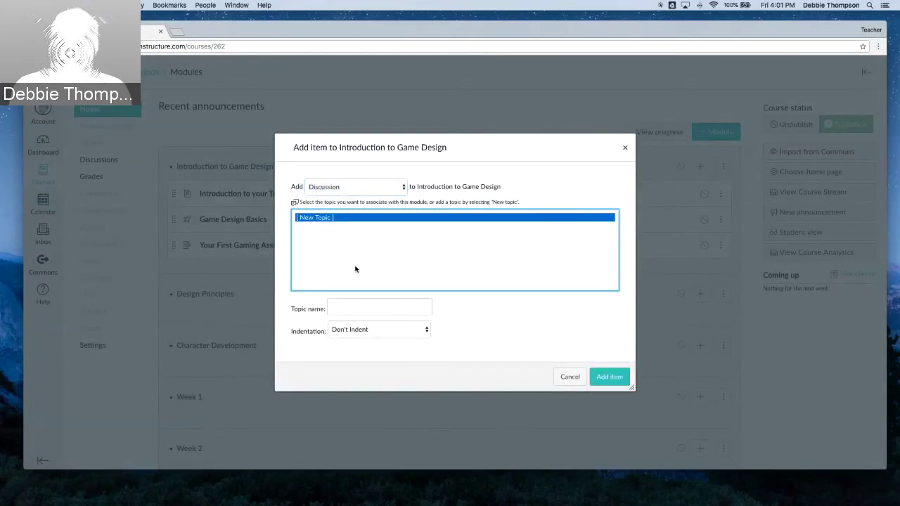
left_click(368, 307)
type("Gamin")
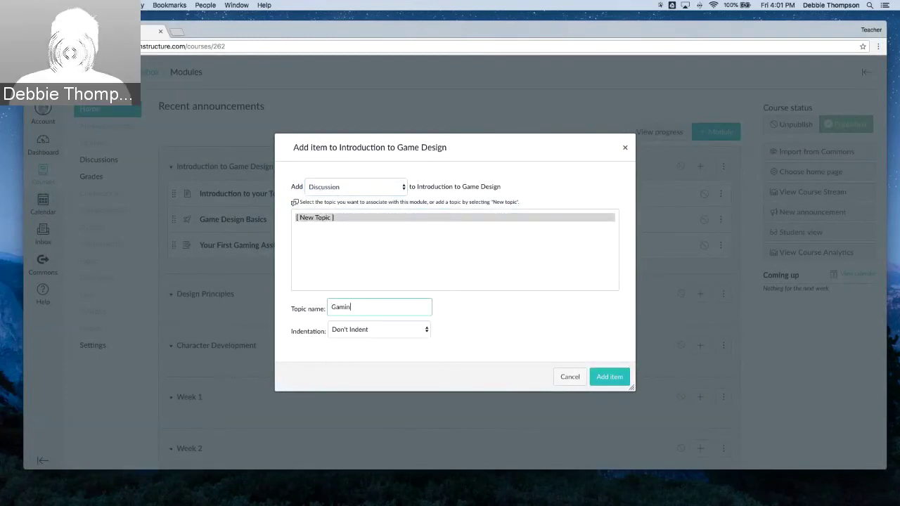
type("g - Career or . Ho")
key("BackSpace")
key("BackSpace")
type("Hobby!")
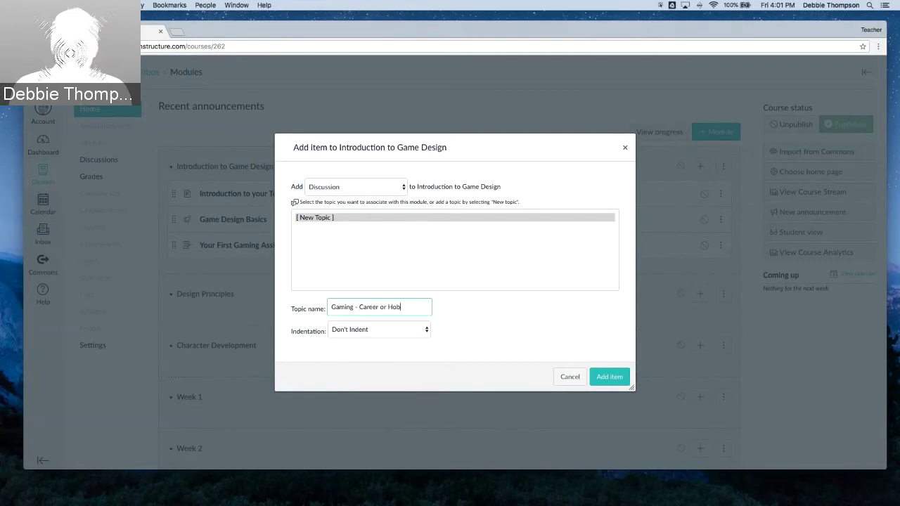
left_click(603, 377)
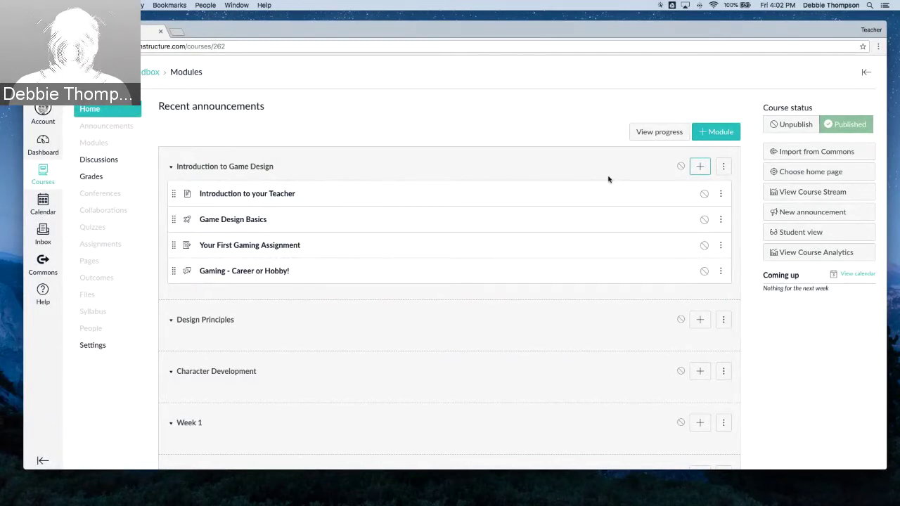
Upload CM User Engagement Plan.pptx from the Desktop's Stuff folder as a new file item in the Introduction to Game Design module
left_click(701, 166)
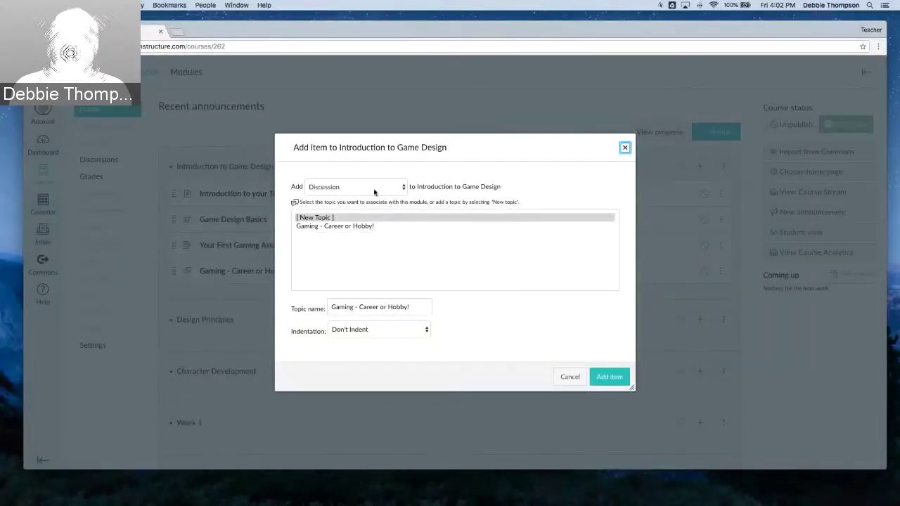
left_click(374, 191)
left_click(318, 172)
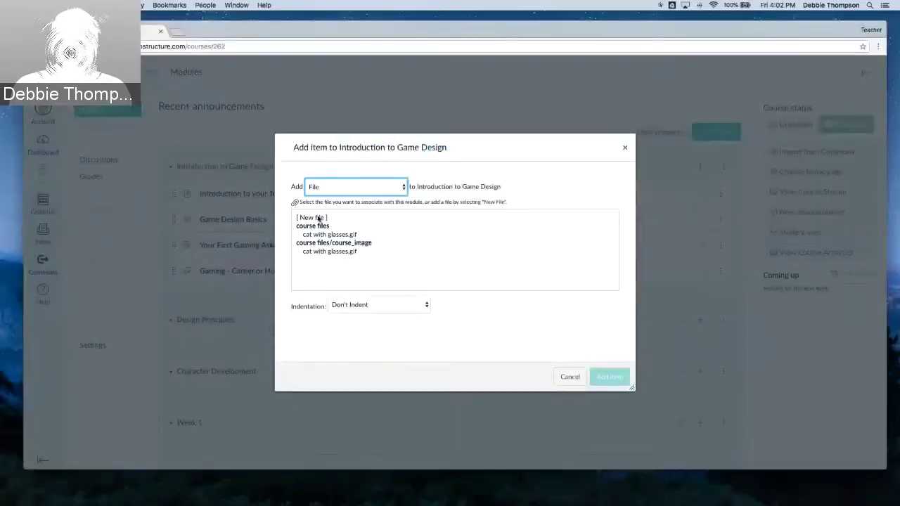
left_click(319, 218)
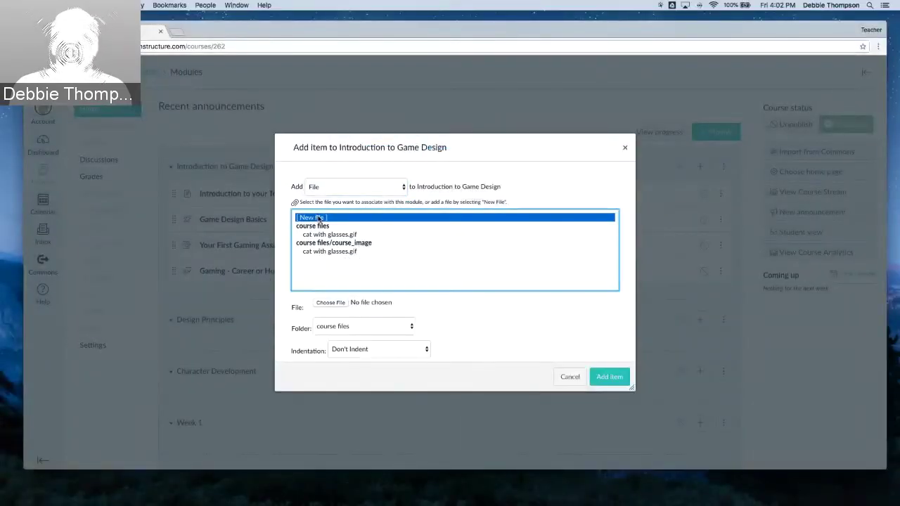
left_click(330, 304)
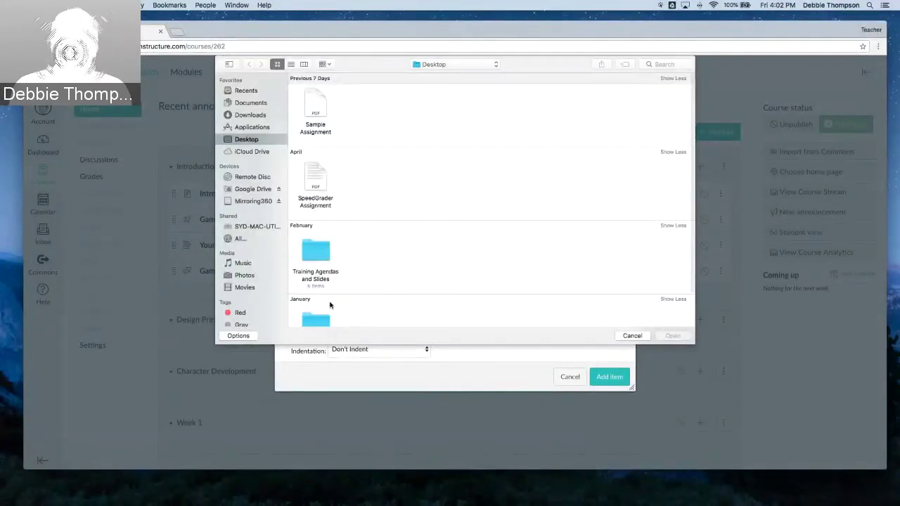
scroll(436, 260, "down", 3)
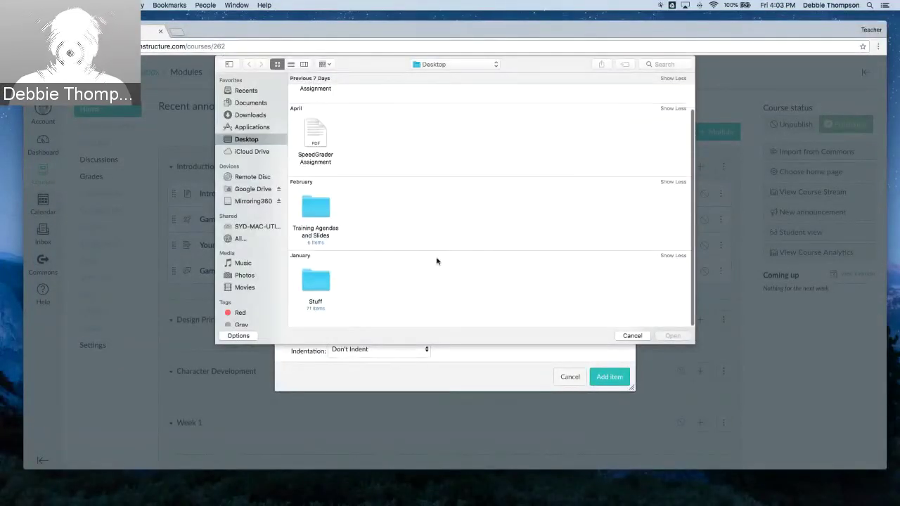
double_click(318, 284)
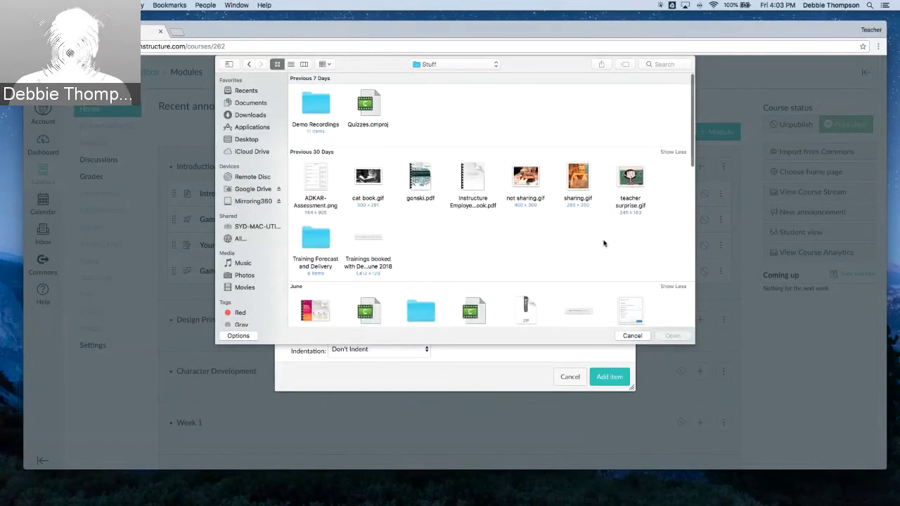
scroll(589, 266, "down", 5)
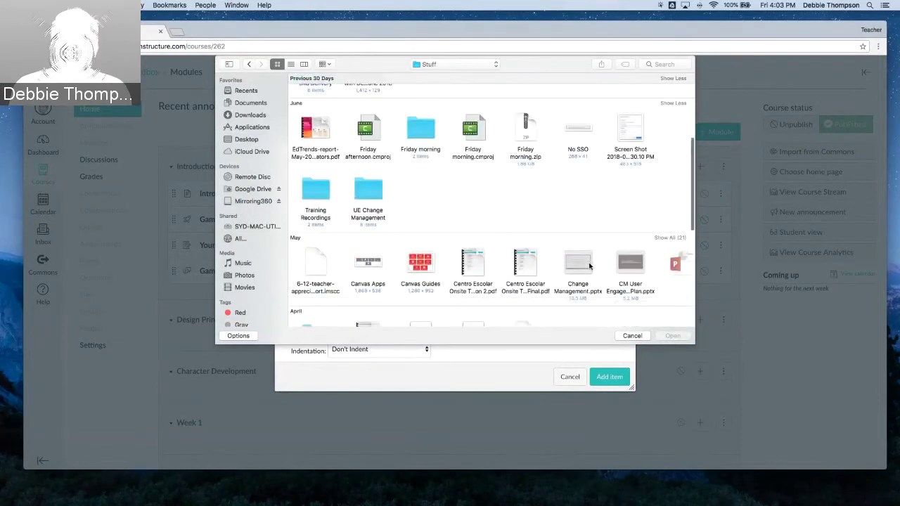
scroll(589, 266, "down", 3)
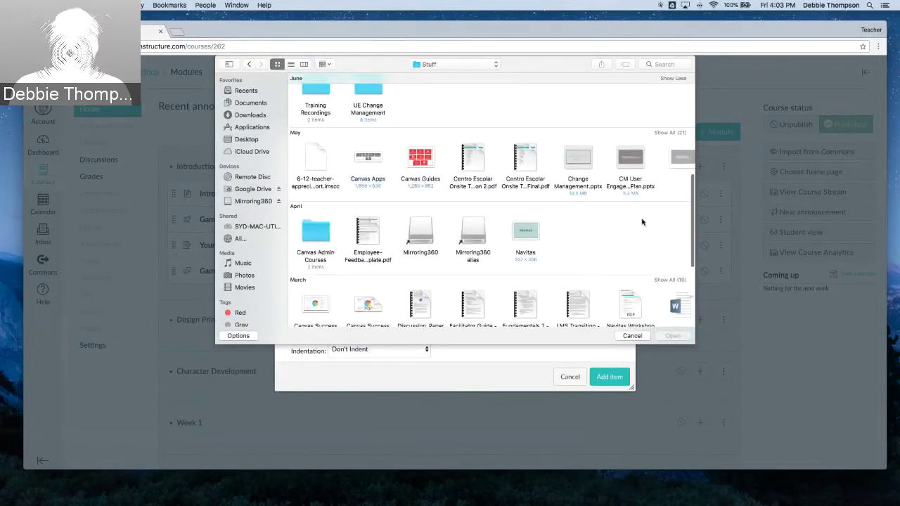
left_click(632, 159)
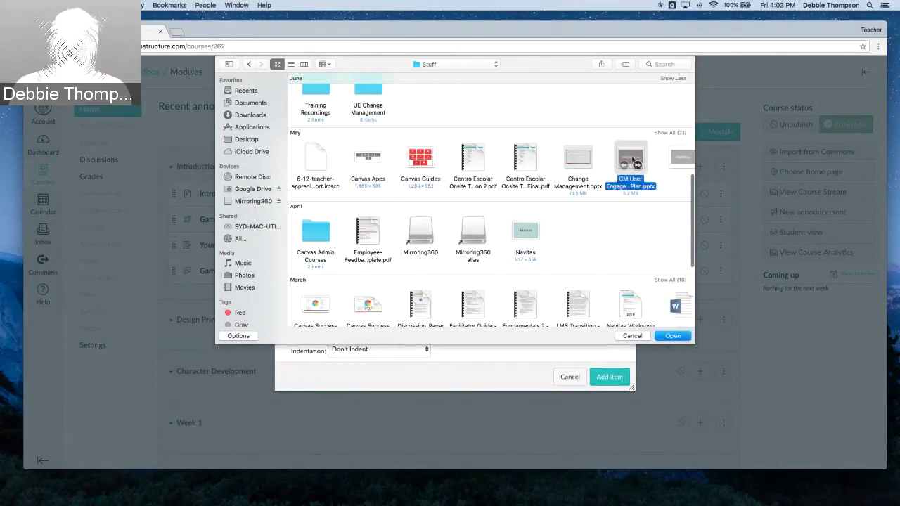
left_click(673, 335)
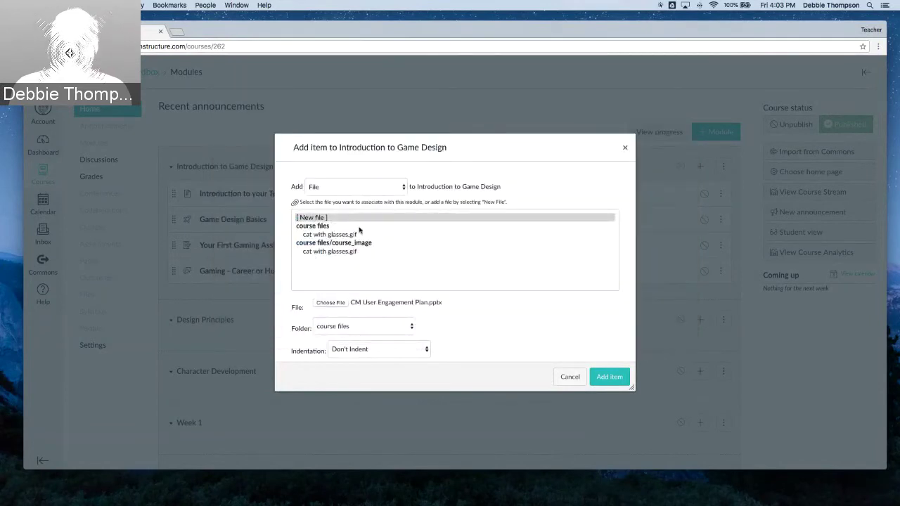
left_click(609, 376)
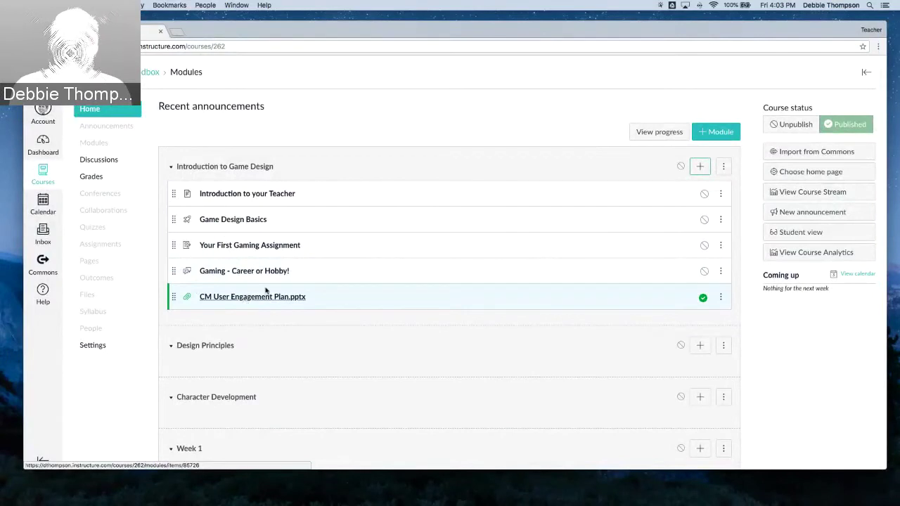
Open CM User Engagement Plan.pptx from the module and page through its first slides in the full-screen preview
left_click(242, 299)
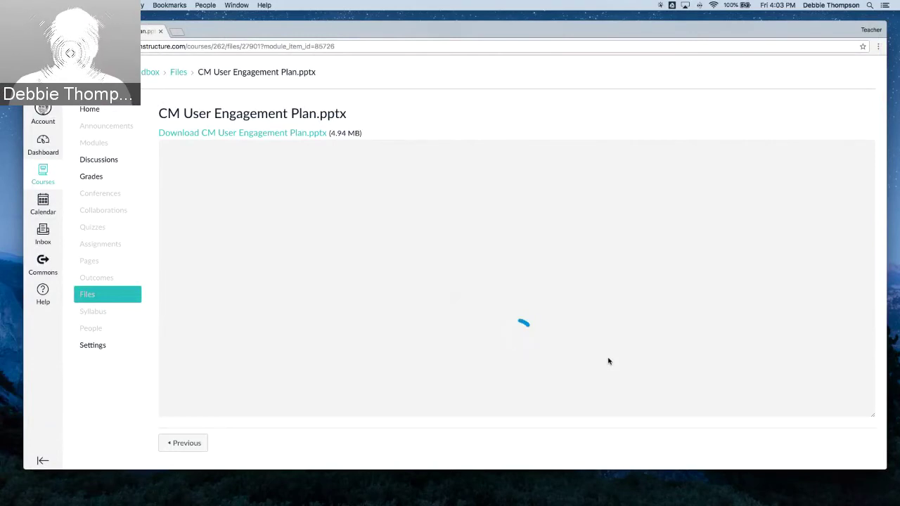
mouse_move(773, 505)
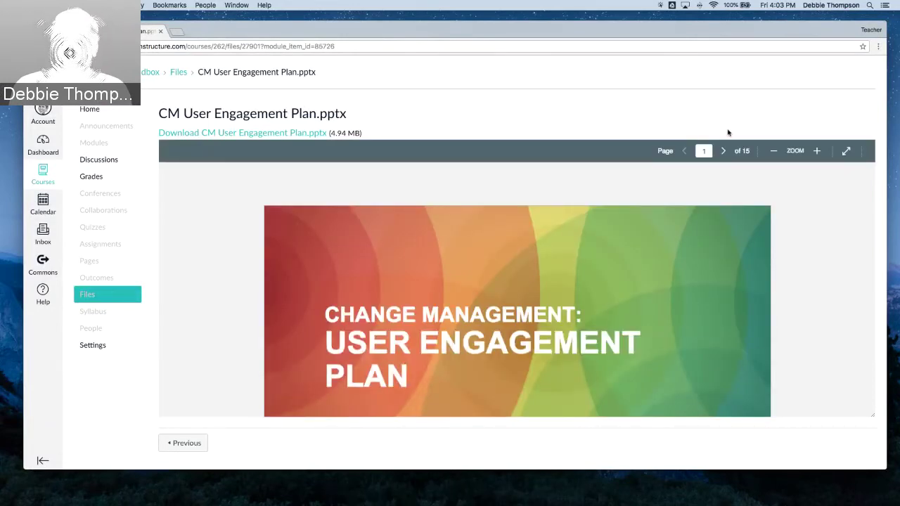
left_click(846, 152)
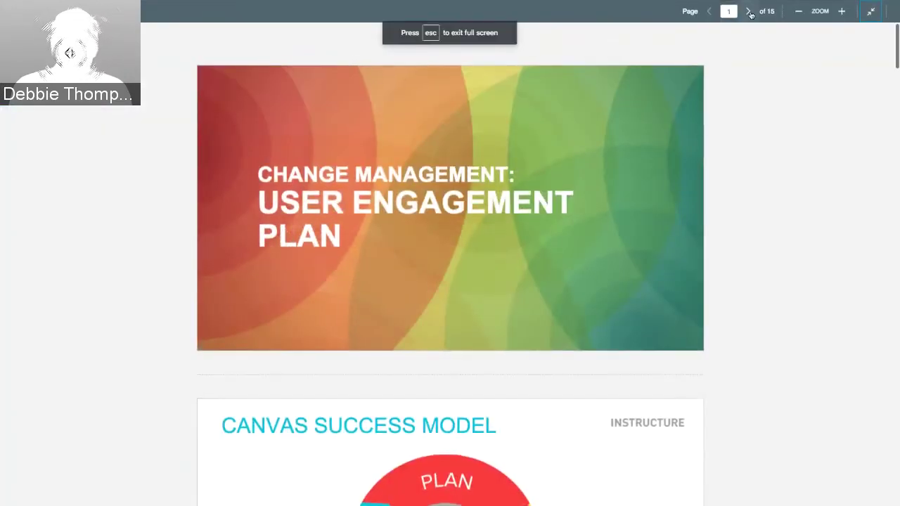
left_click(750, 12)
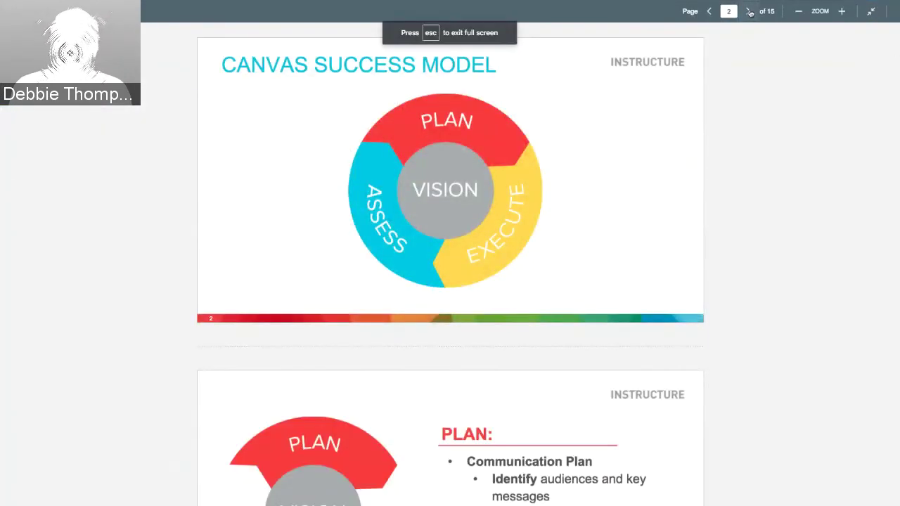
left_click(750, 12)
left_click(709, 12)
left_click(709, 12)
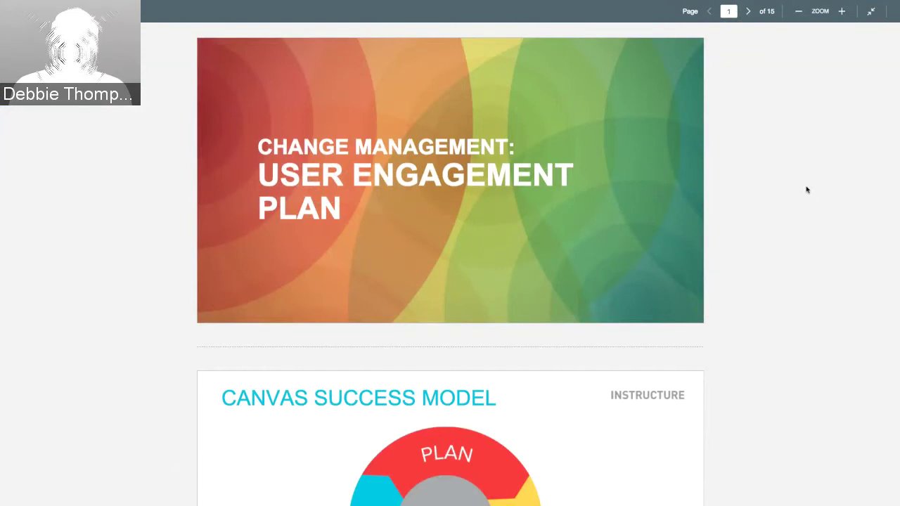
Skim the presentation's first seven slides and back to the title slide, and leave the preview for the course home page
scroll(771, 211, "down", 8)
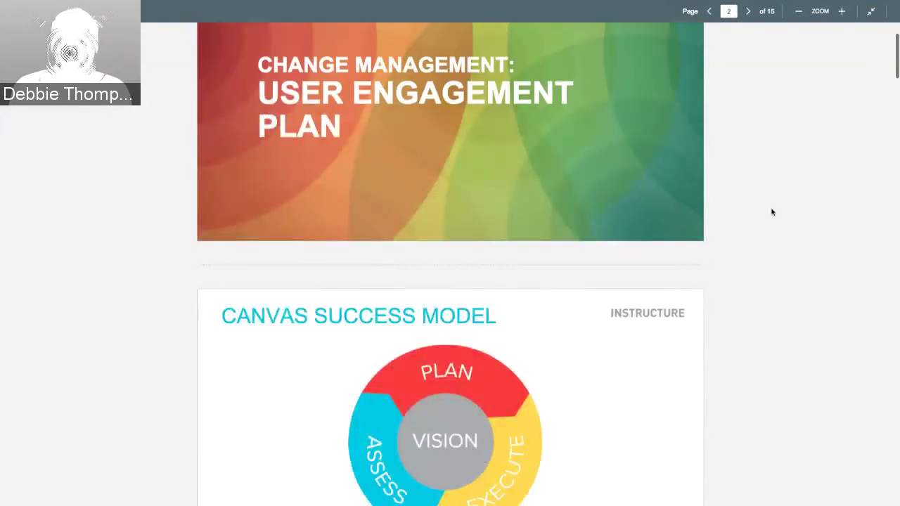
scroll(771, 211, "down", 9)
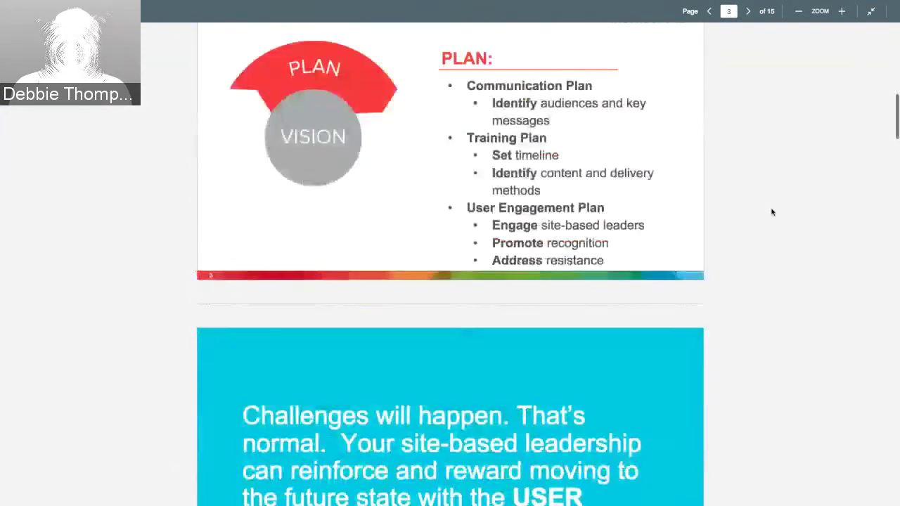
scroll(771, 212, "down", 2)
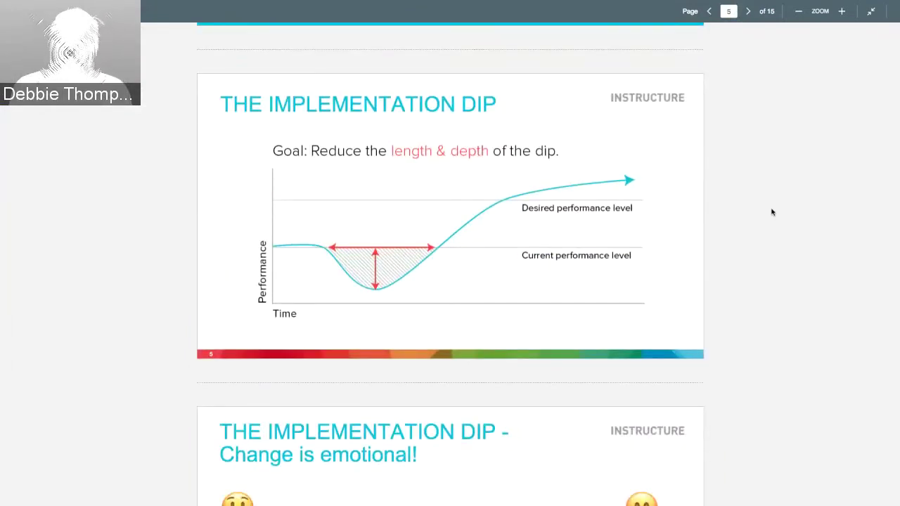
scroll(771, 211, "down", 3)
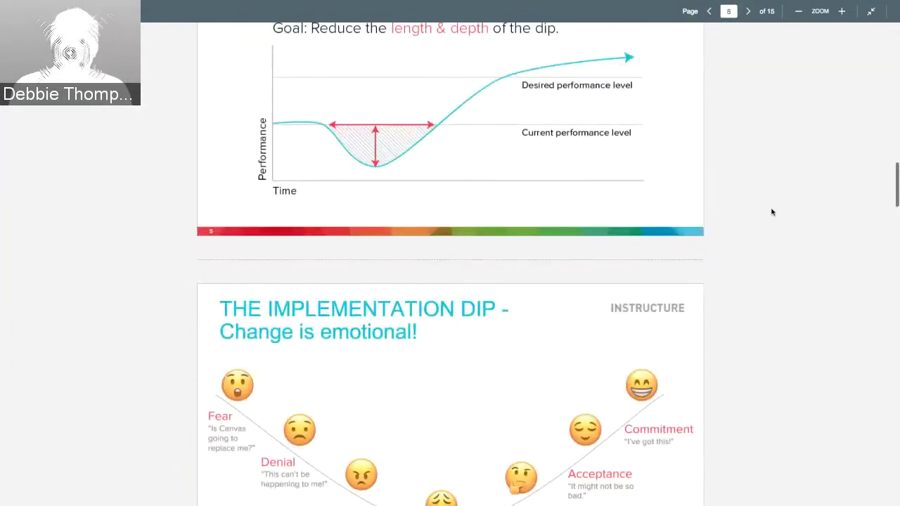
scroll(771, 212, "down", 5)
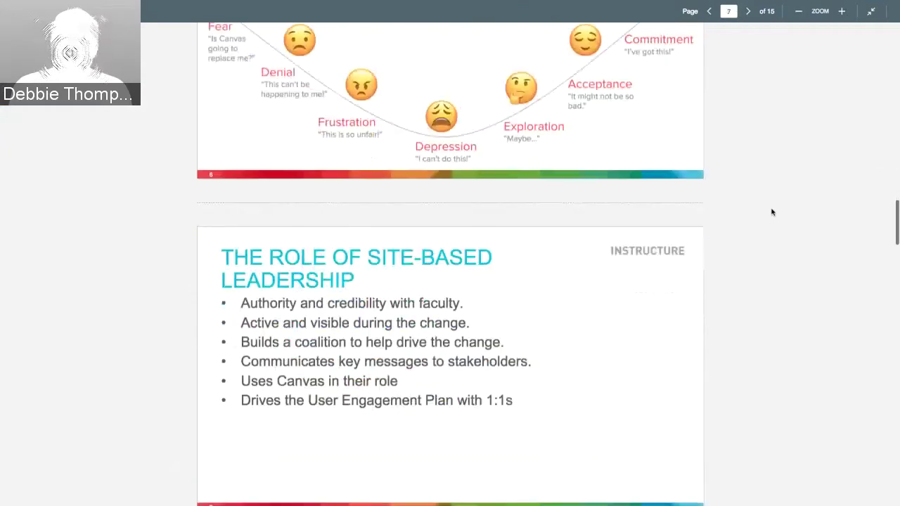
scroll(771, 212, "up", 20)
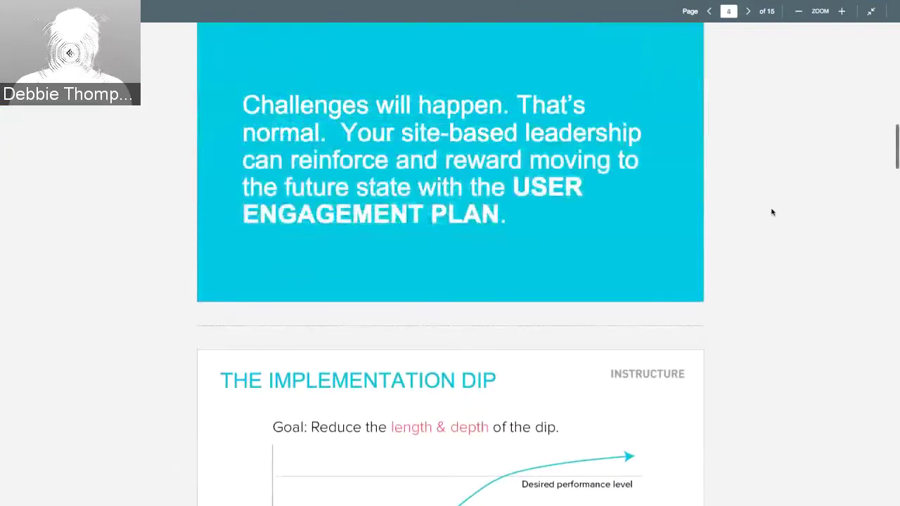
scroll(771, 212, "up", 4)
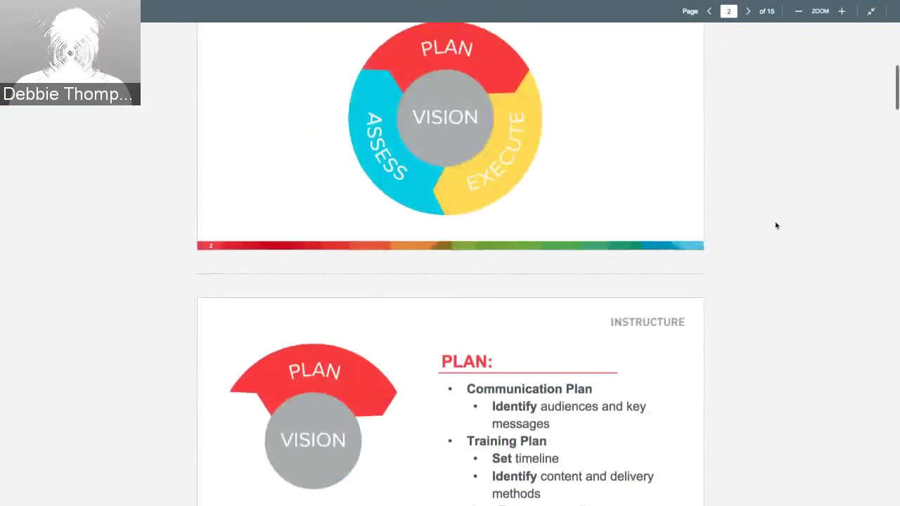
scroll(783, 261, "up", 4)
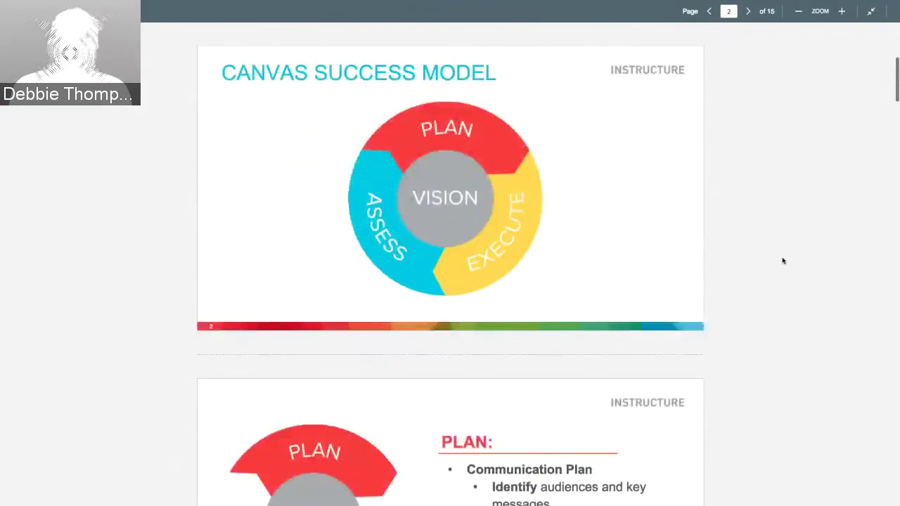
scroll(781, 260, "up", 3)
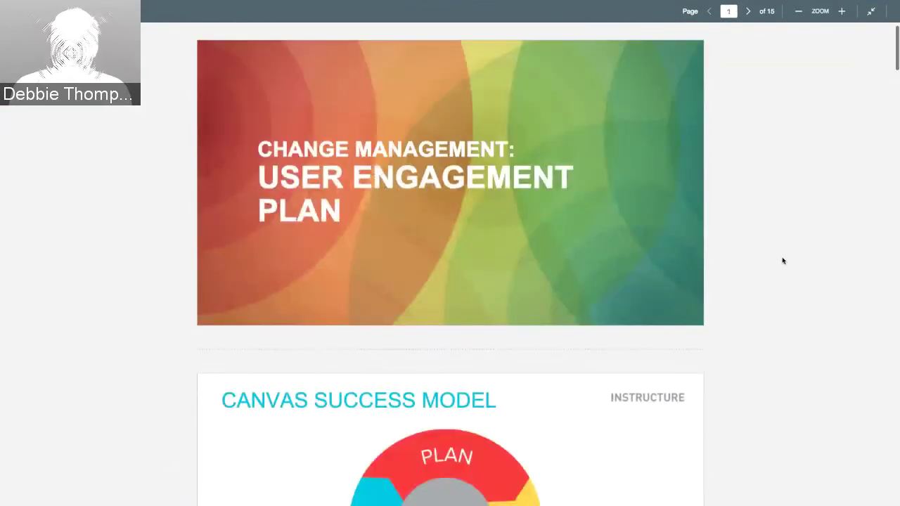
left_click(872, 13)
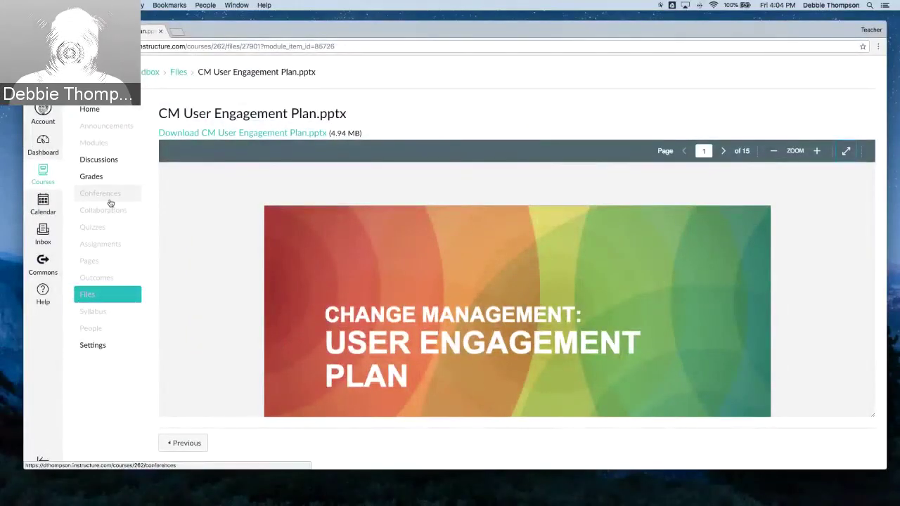
left_click(98, 112)
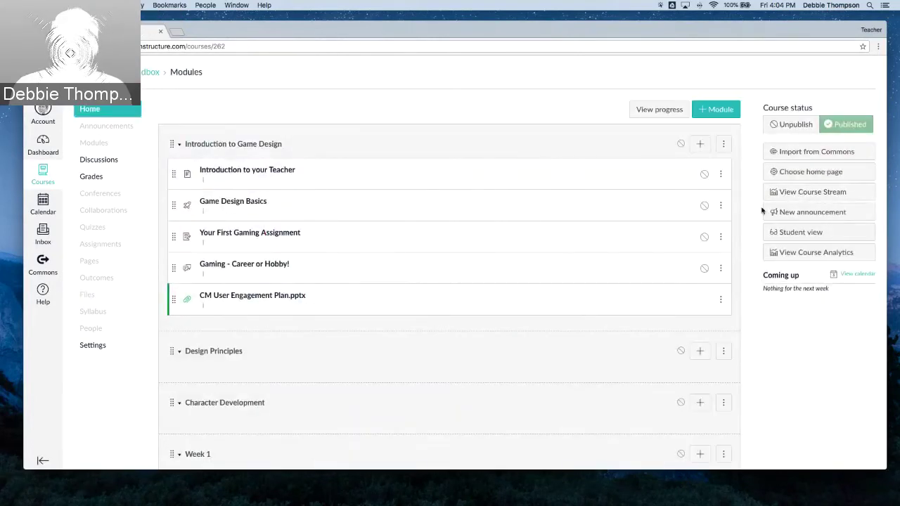
Upload Agenda_ Canvas Fundamentals Part 1.pdf from the Desktop's training agendas folder as a new file item in the Introduction to Game Design module
left_click(700, 166)
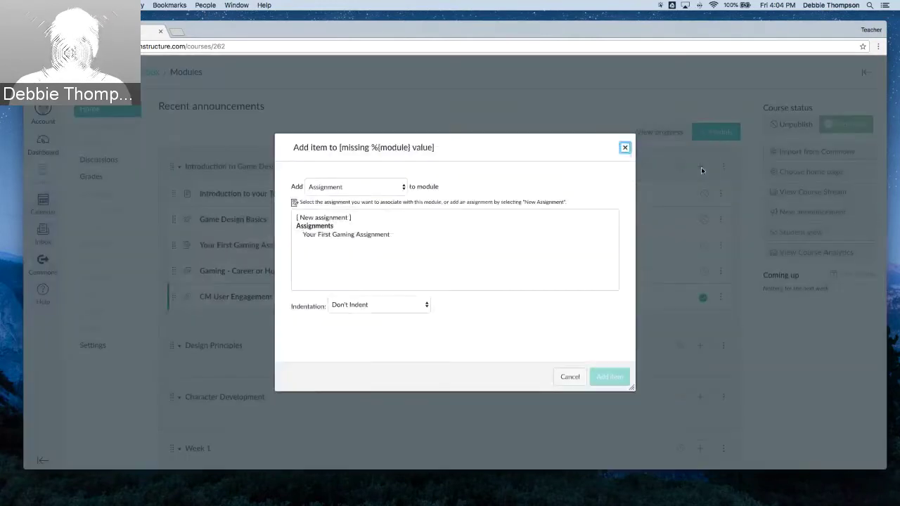
left_click(344, 186)
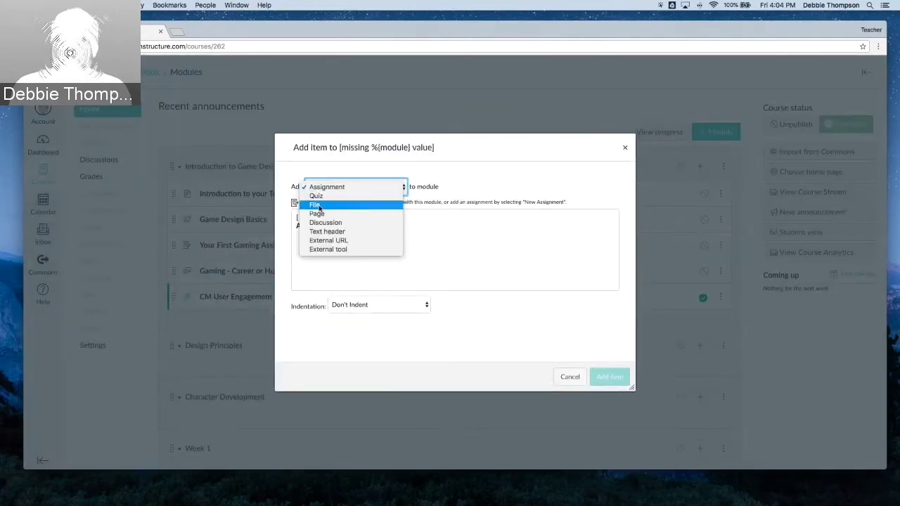
left_click(318, 205)
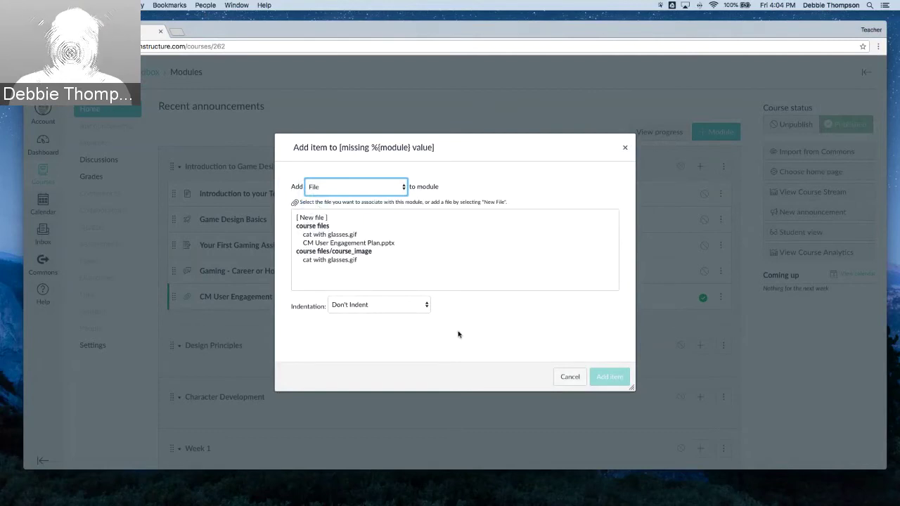
left_click(320, 220)
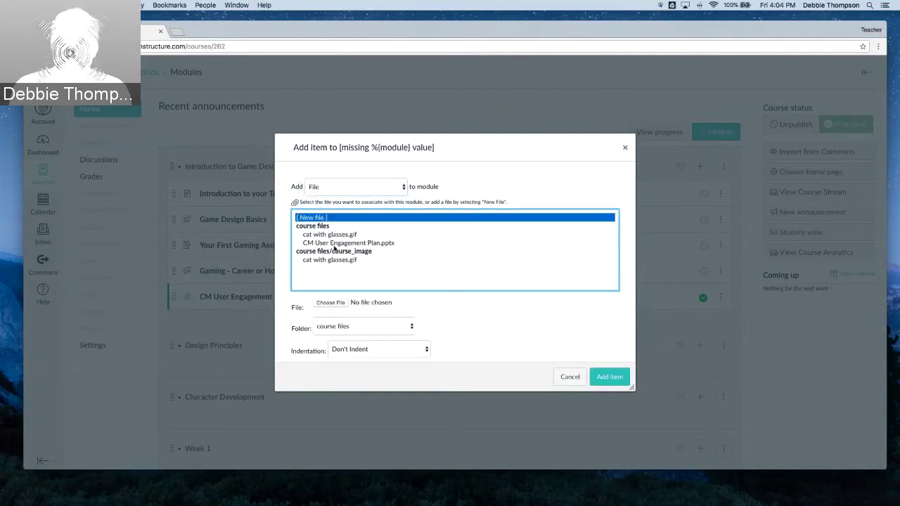
left_click(340, 304)
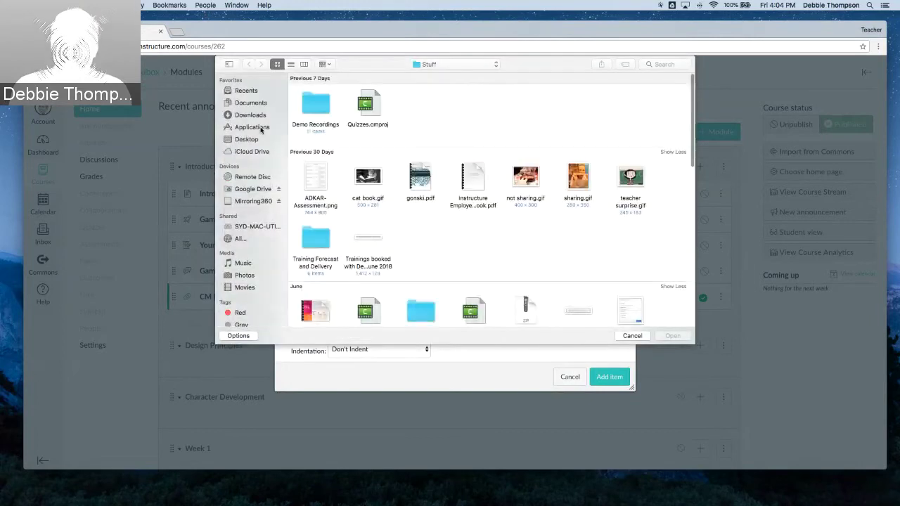
left_click(255, 140)
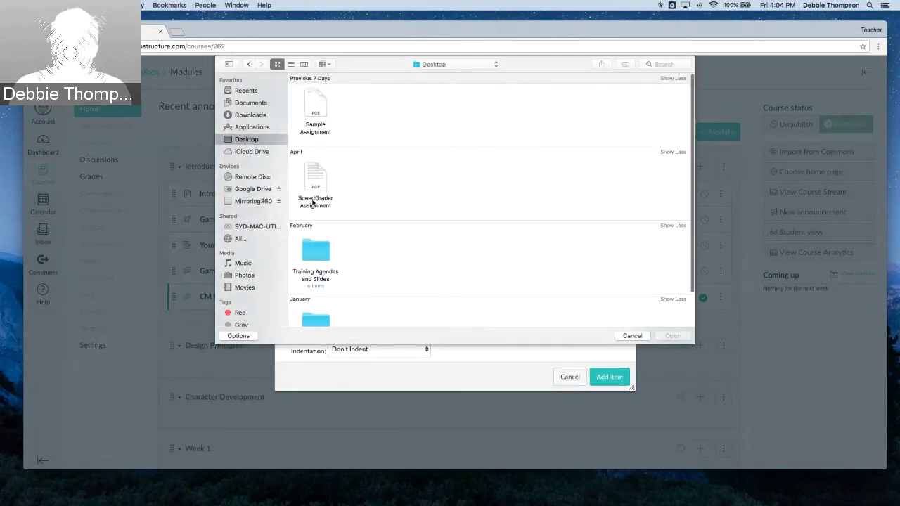
double_click(317, 255)
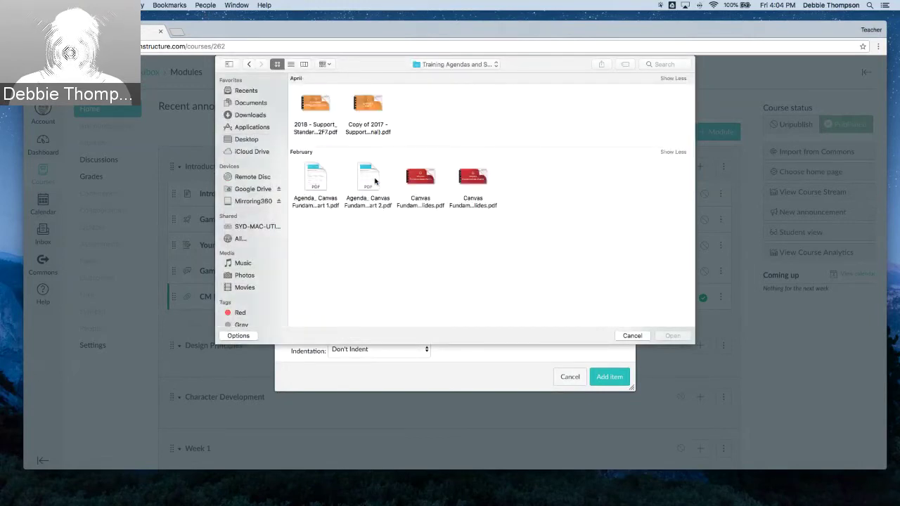
left_click(303, 180)
left_click(672, 335)
left_click(617, 378)
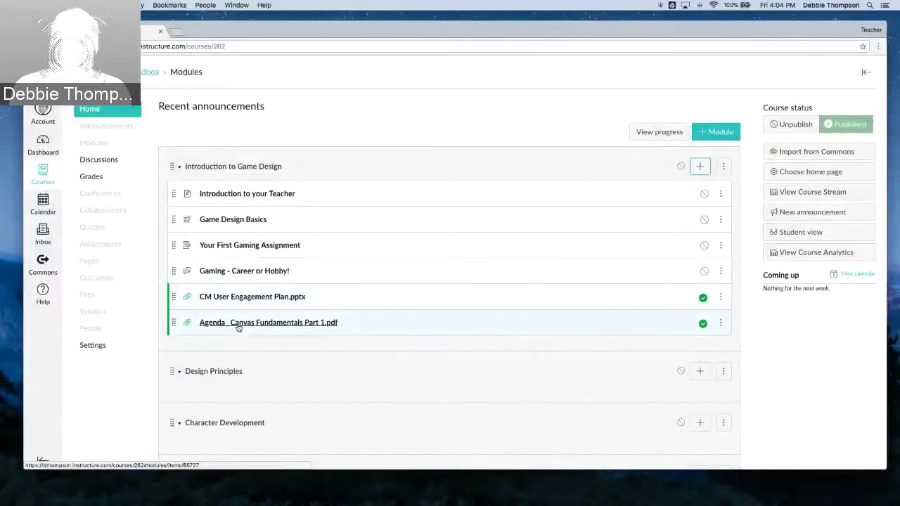
Open Agenda_ Canvas Fundamentals Part 1.pdf from the module, skim its preview, and return to the course home page
left_click(248, 322)
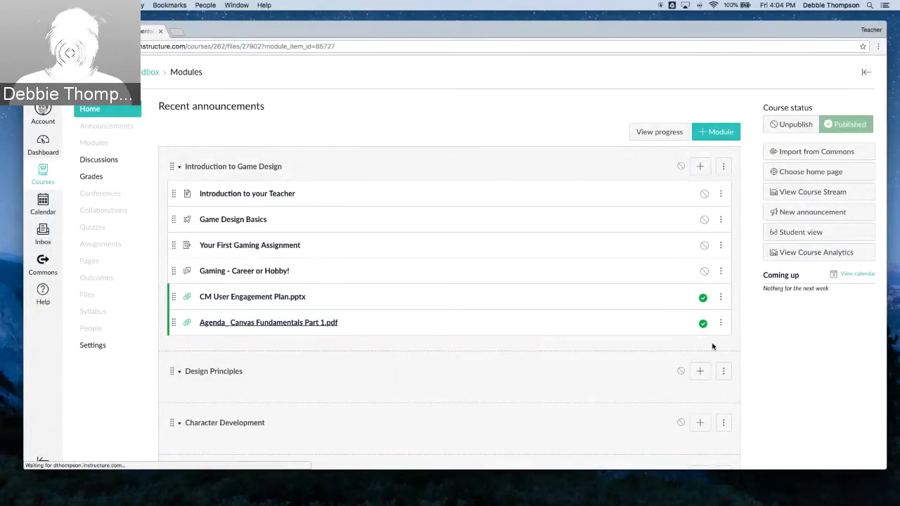
scroll(832, 360, "down", 5)
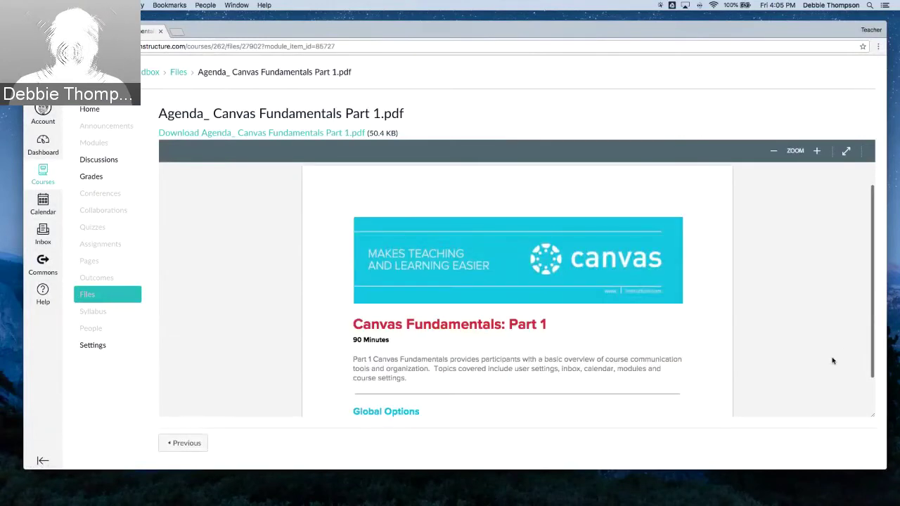
scroll(832, 361, "down", 1)
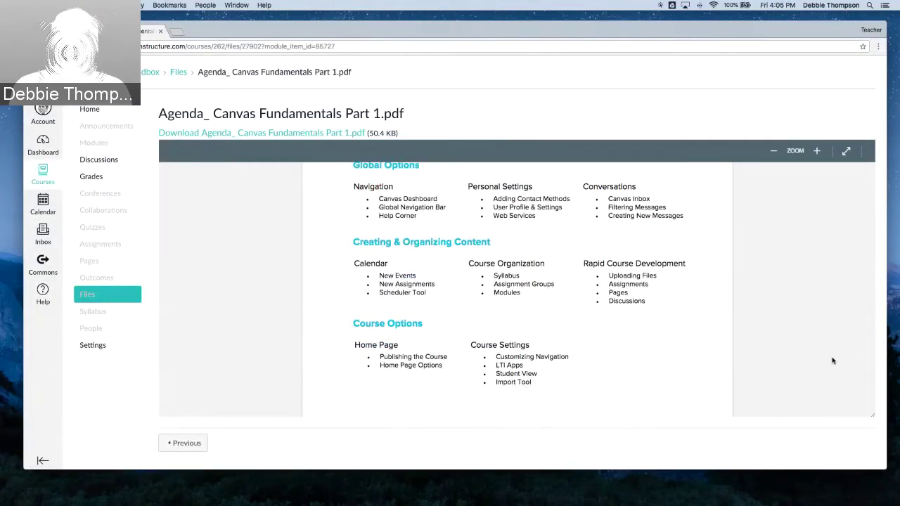
scroll(832, 360, "up", 1)
scroll(832, 361, "up", 6)
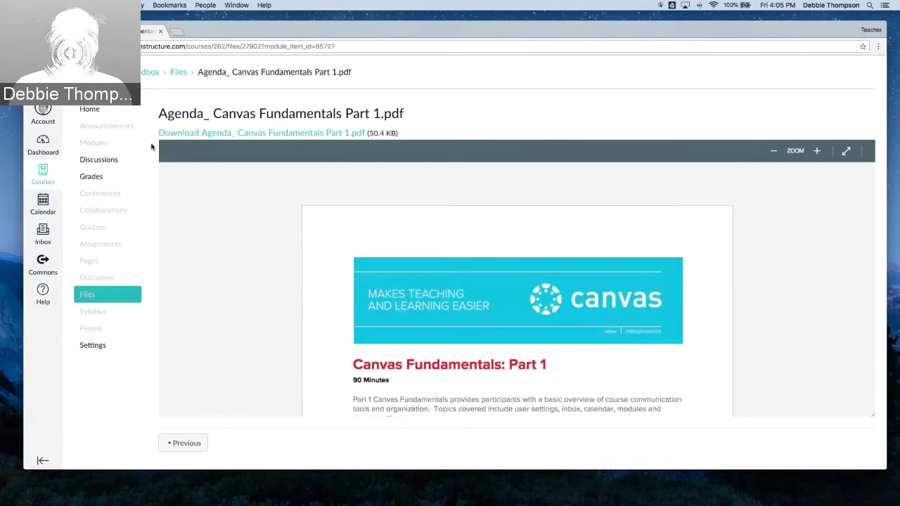
left_click(92, 116)
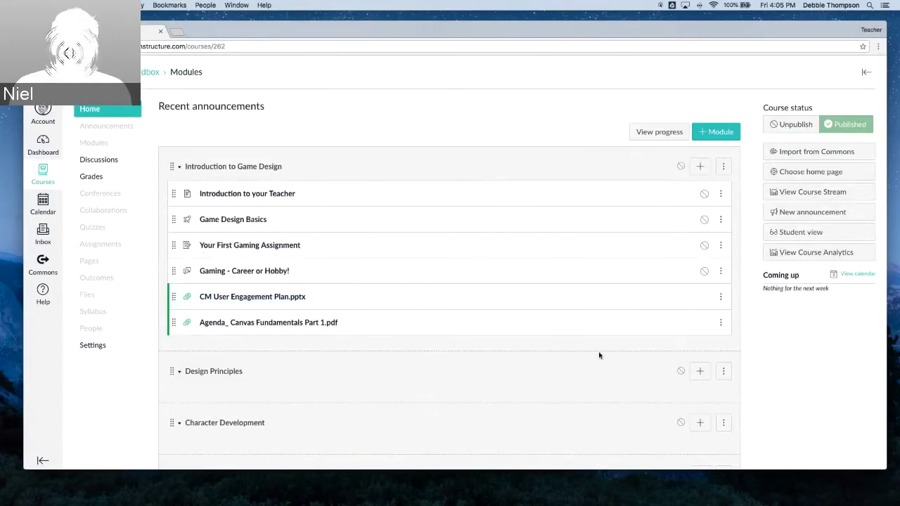
scroll(593, 364, "down", 2)
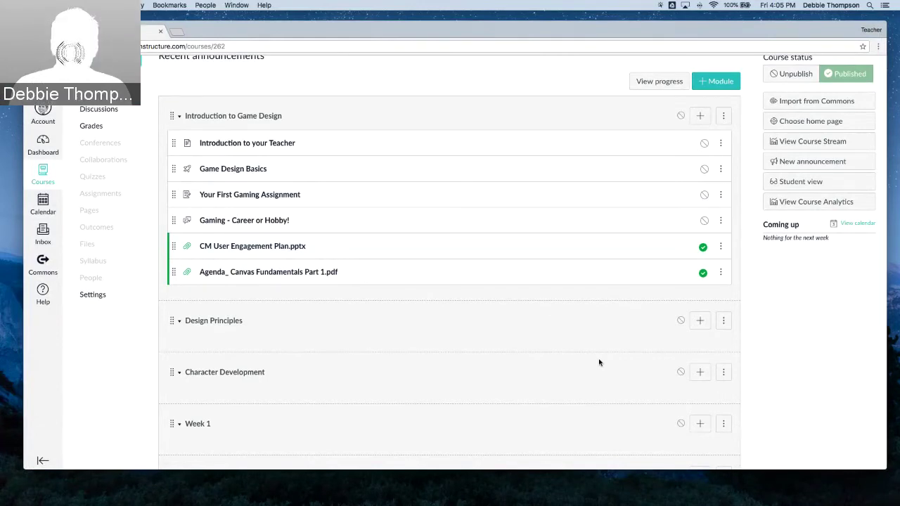
scroll(599, 362, "up", 2)
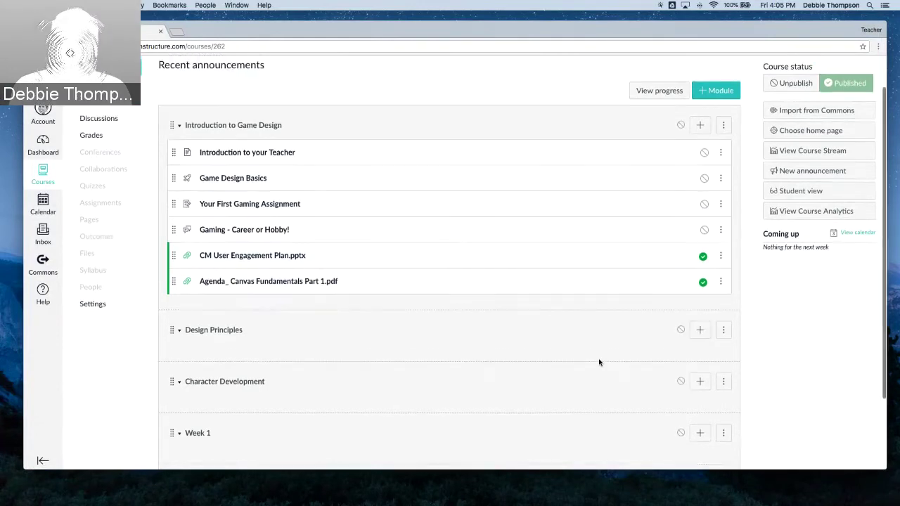
scroll(600, 363, "up", 1)
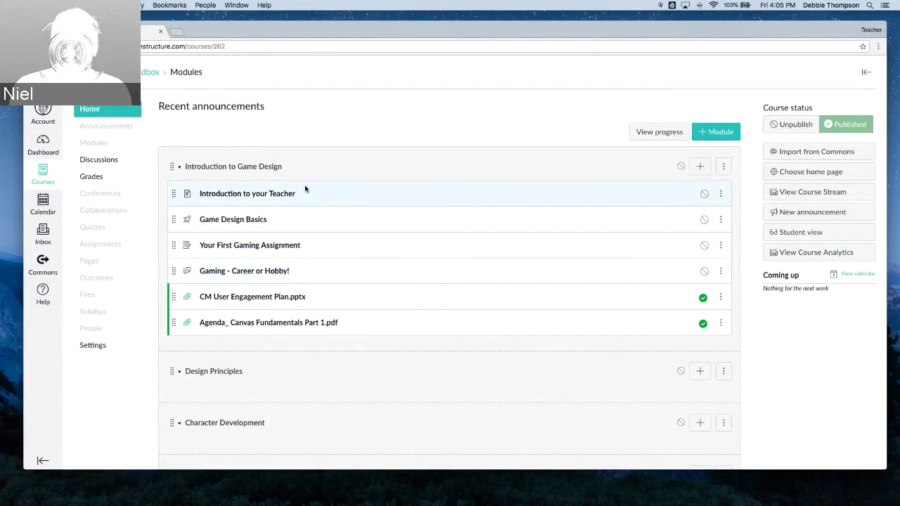
left_click(699, 166)
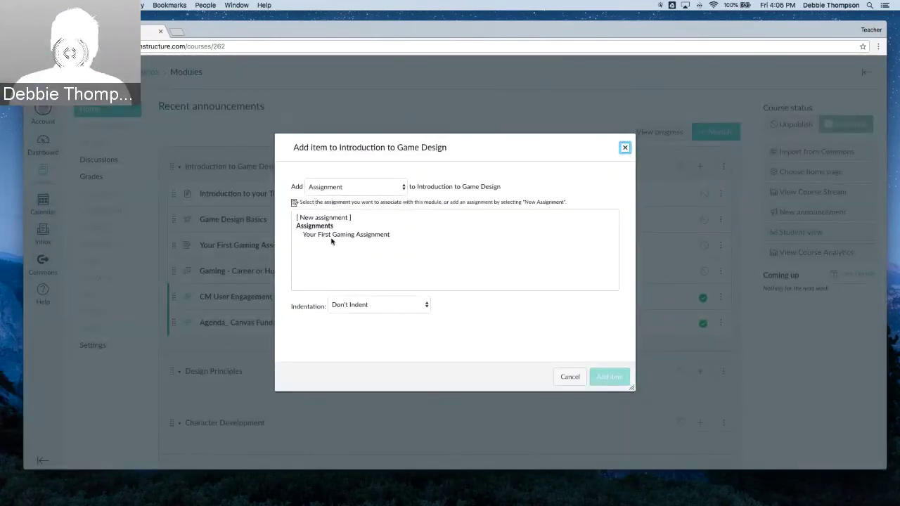
left_click(401, 188)
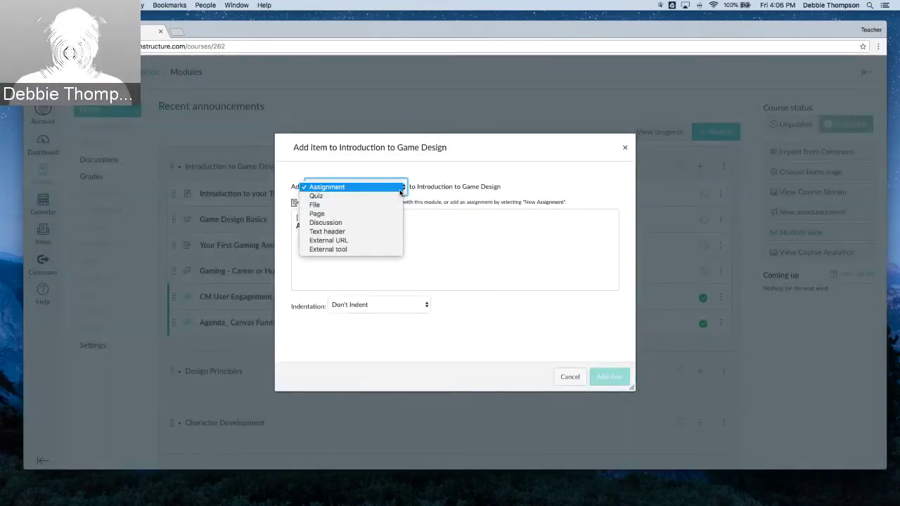
left_click(316, 215)
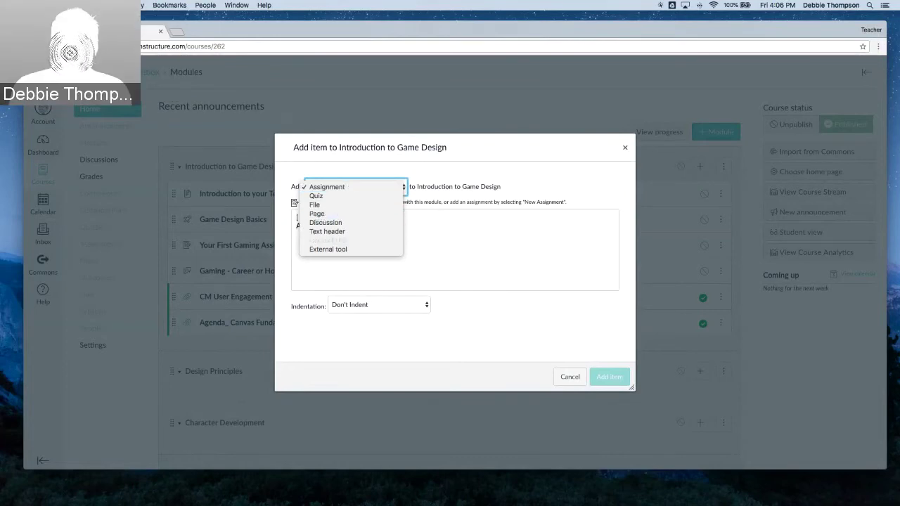
left_click(570, 378)
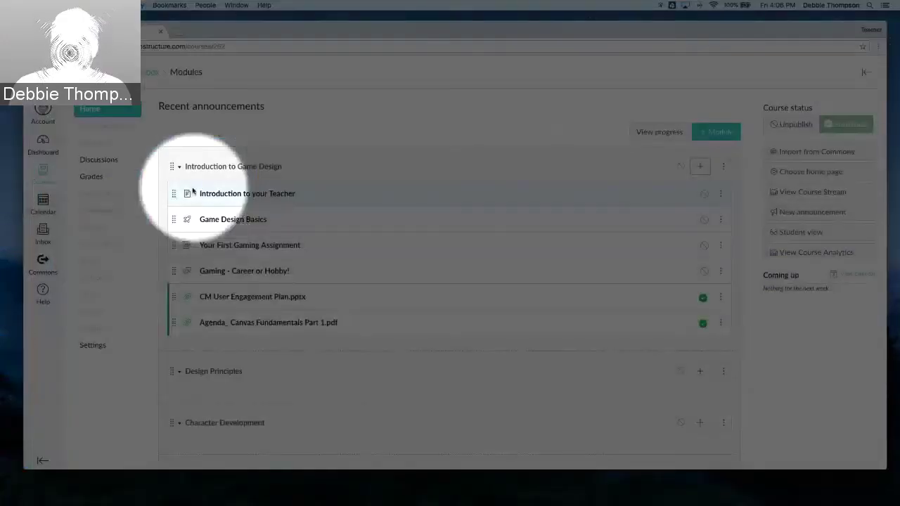
Edit the Introduction to your Teacher page and embed Google Slides Example from the 00 Canvas Course Resources for Training folder in Google Apps
left_click(208, 197)
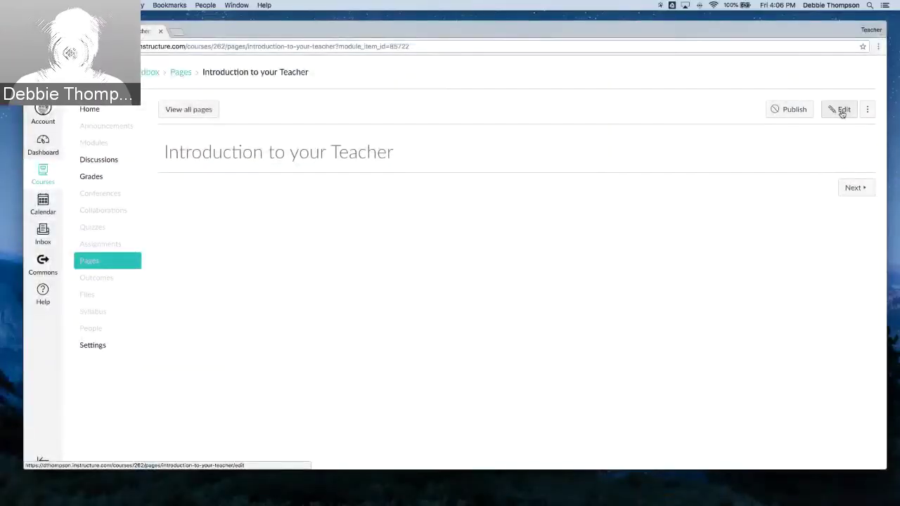
left_click(841, 110)
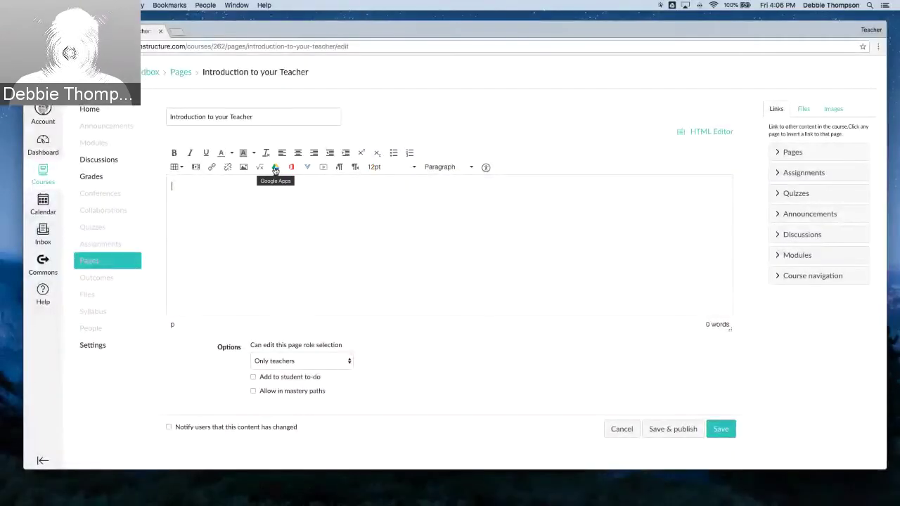
left_click(276, 168)
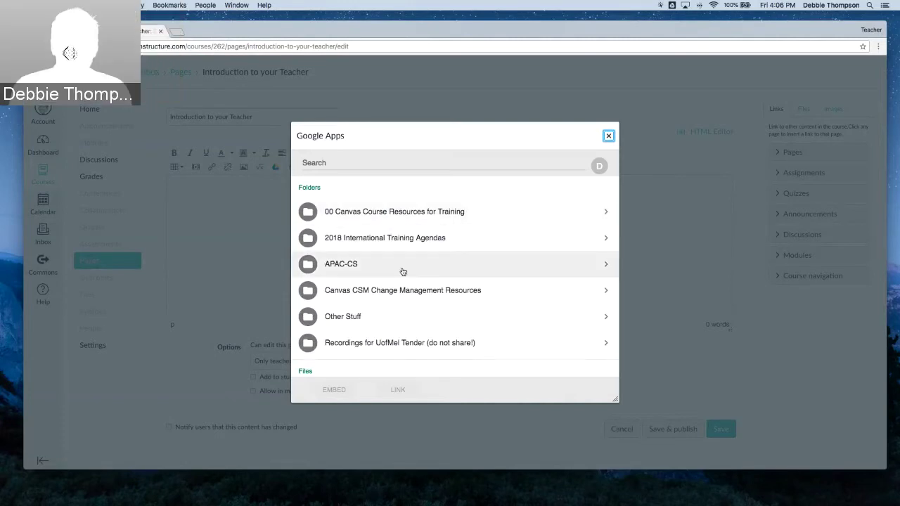
scroll(492, 302, "down", 1)
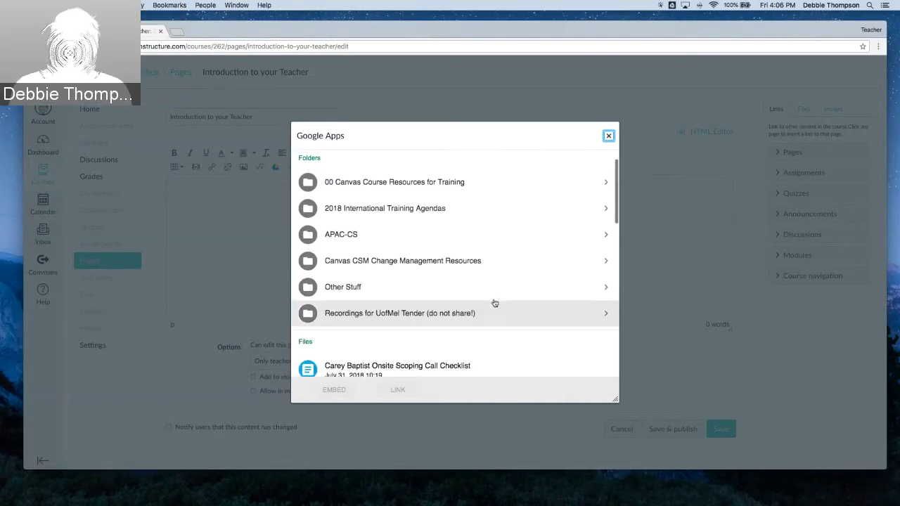
scroll(398, 203, "up", 1)
left_click(398, 204)
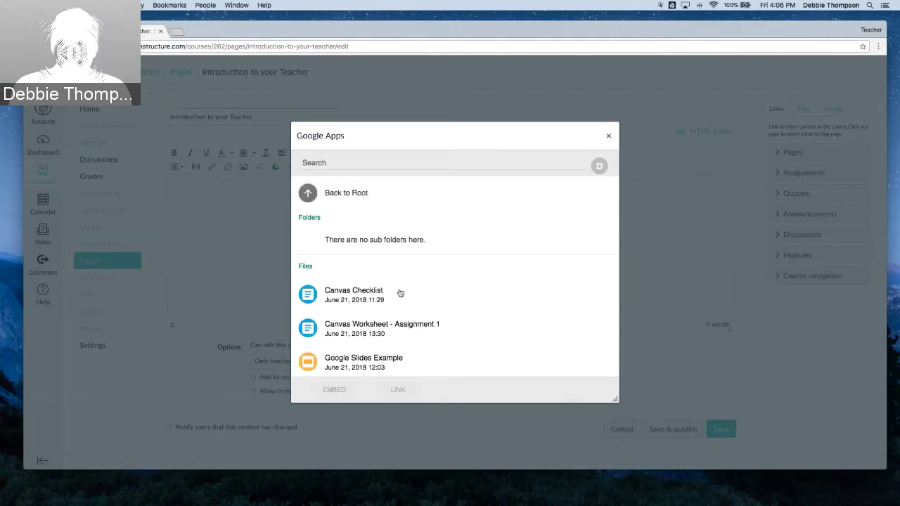
scroll(366, 355, "down", 1)
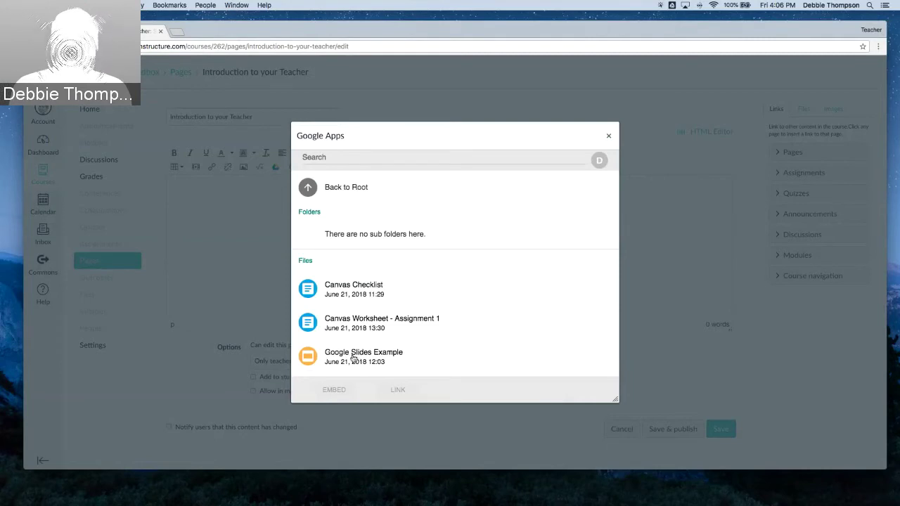
left_click(354, 358)
left_click(347, 390)
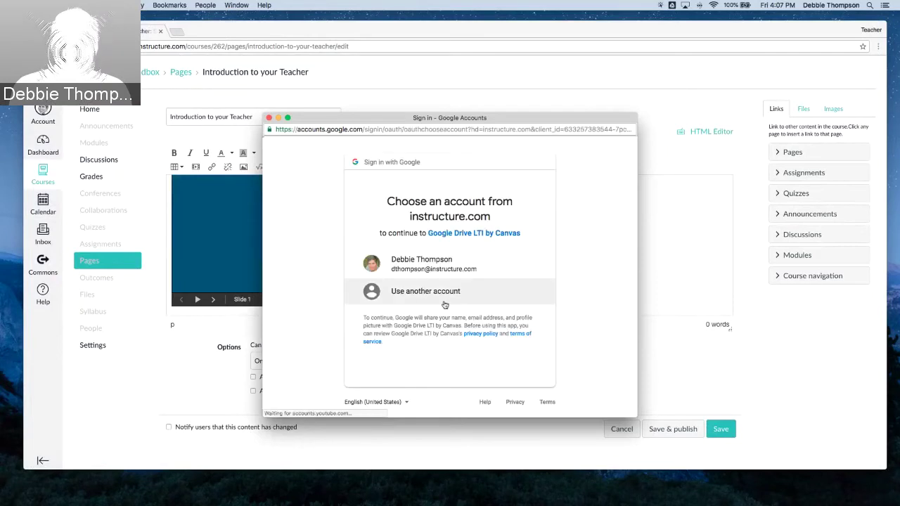
Authorize Google Drive LTI by Canvas with the listed Google account and enlarge the page's content area to fit the whole embedded presentation
left_click(434, 260)
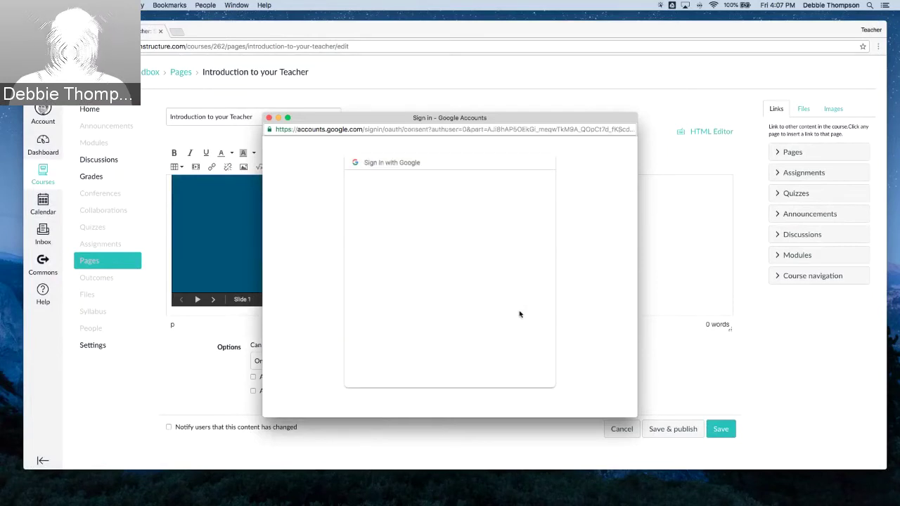
left_click(515, 391)
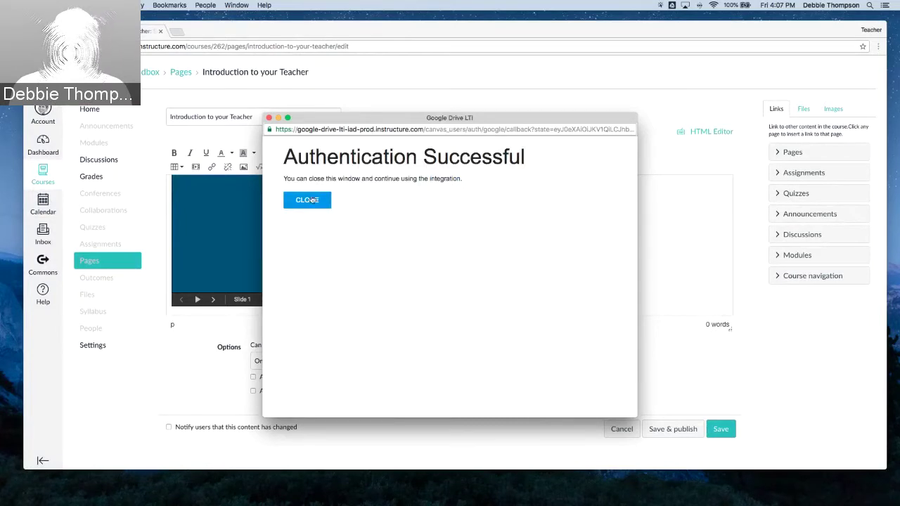
left_click(307, 200)
left_click_drag(730, 329, 731, 443)
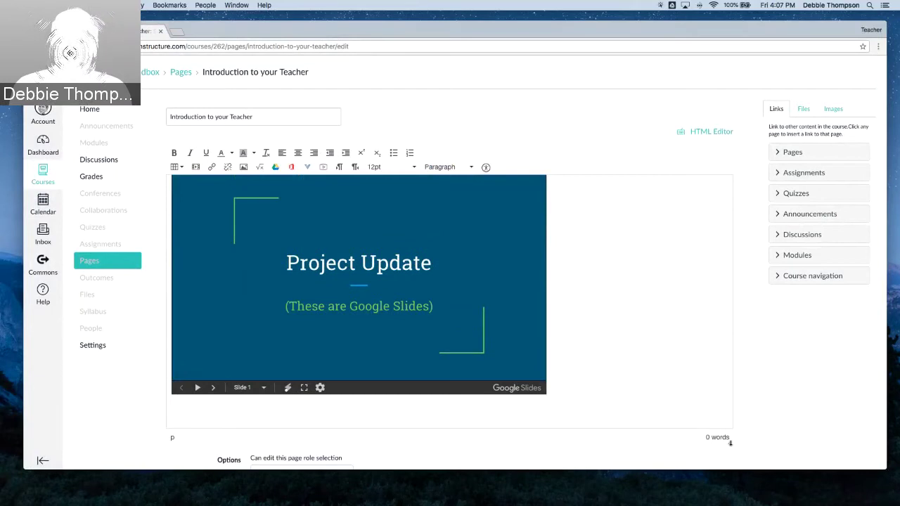
Page through the first slides of the embedded Google Slides presentation and back to its title slide
left_click(213, 388)
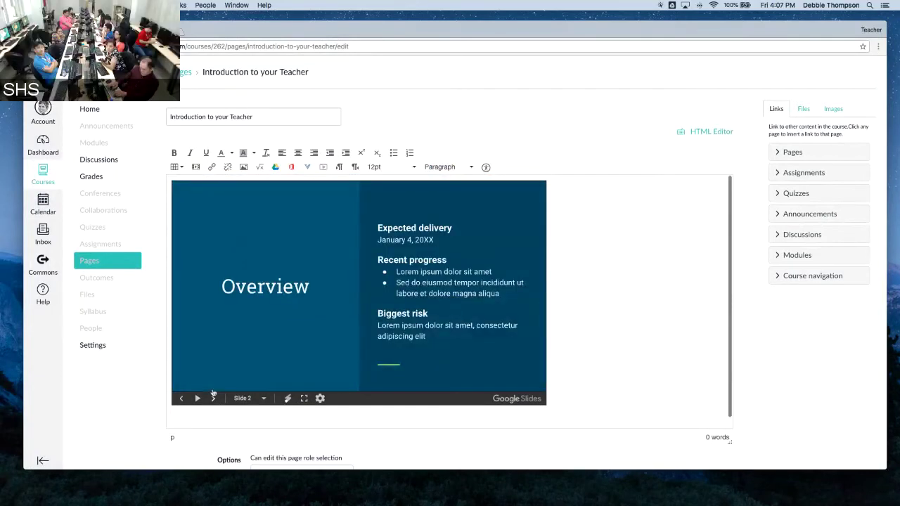
left_click(214, 397)
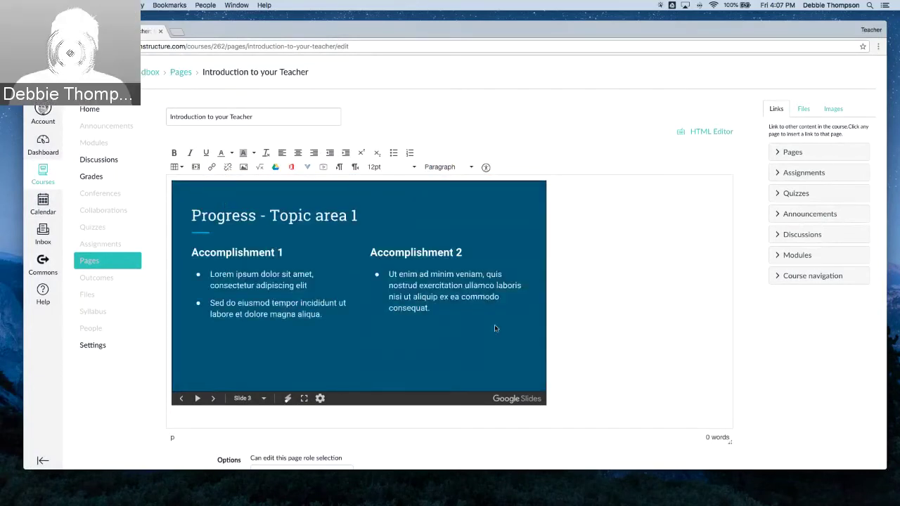
left_click(215, 399)
left_click(215, 398)
left_click(181, 399)
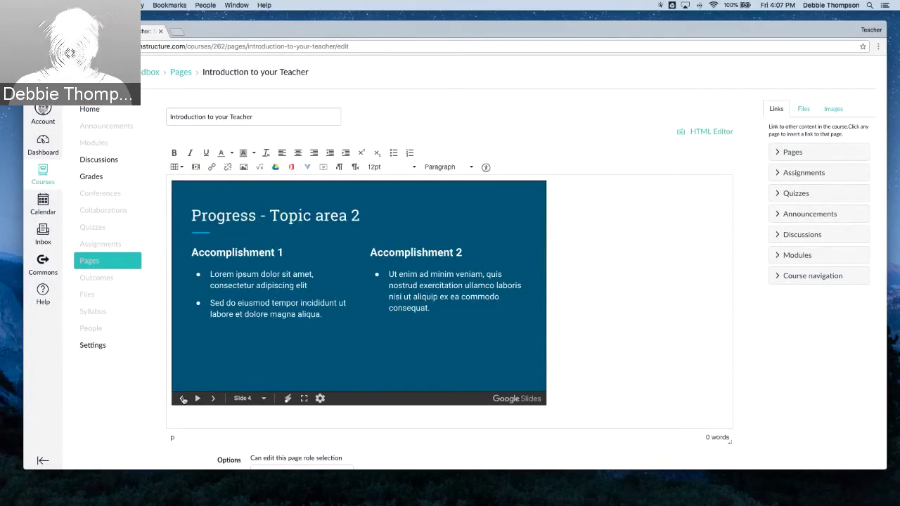
left_click(183, 399)
left_click(183, 399)
left_click(183, 398)
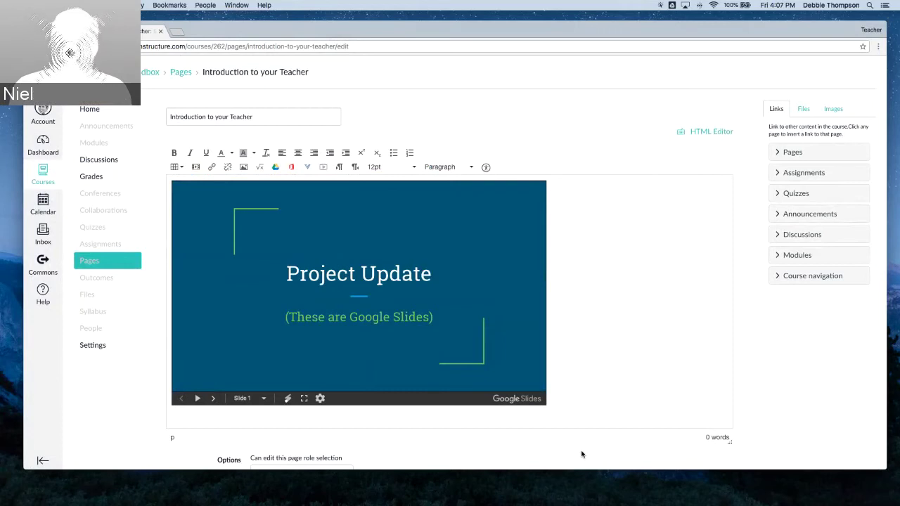
Save and publish the Introduction to your Teacher page and return to the course home page
scroll(582, 454, "down", 3)
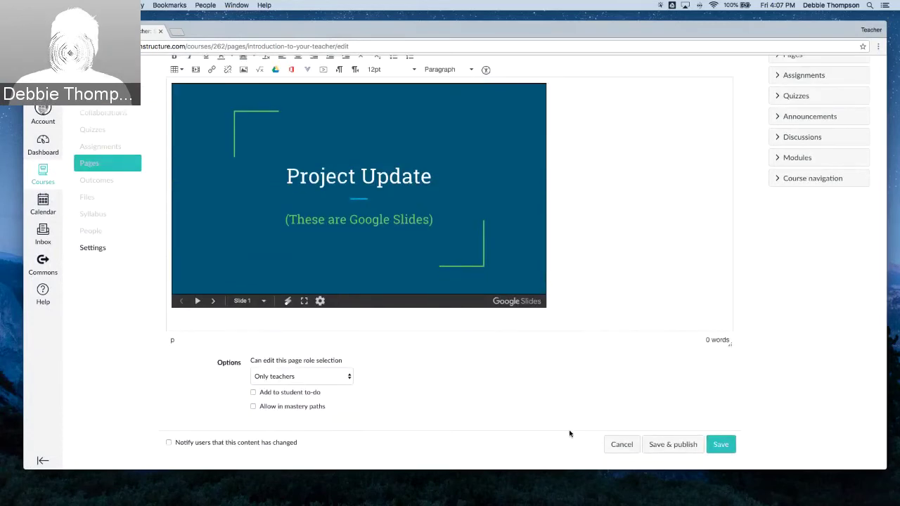
scroll(538, 402, "up", 1)
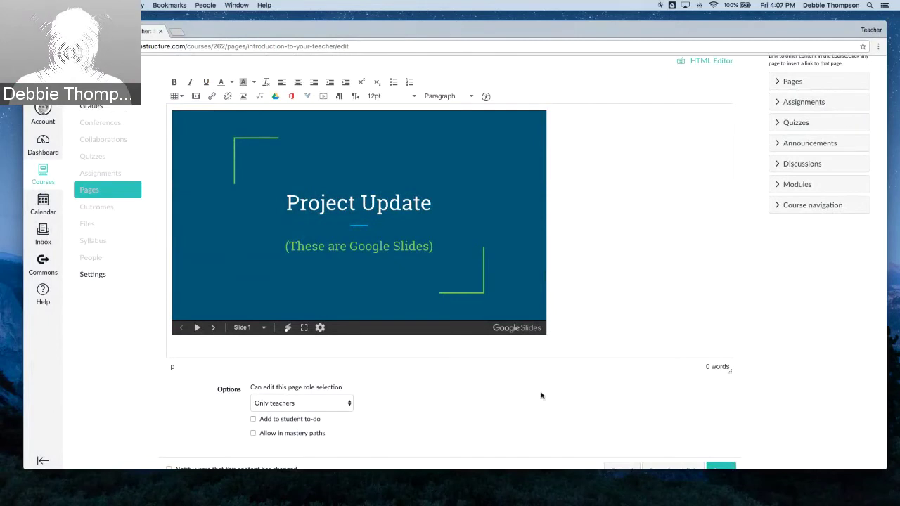
scroll(541, 399, "down", 2)
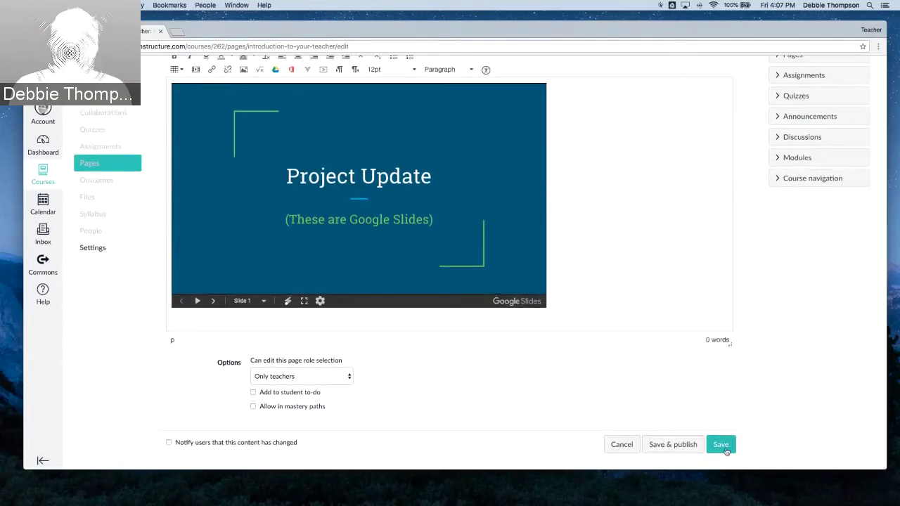
left_click(662, 445)
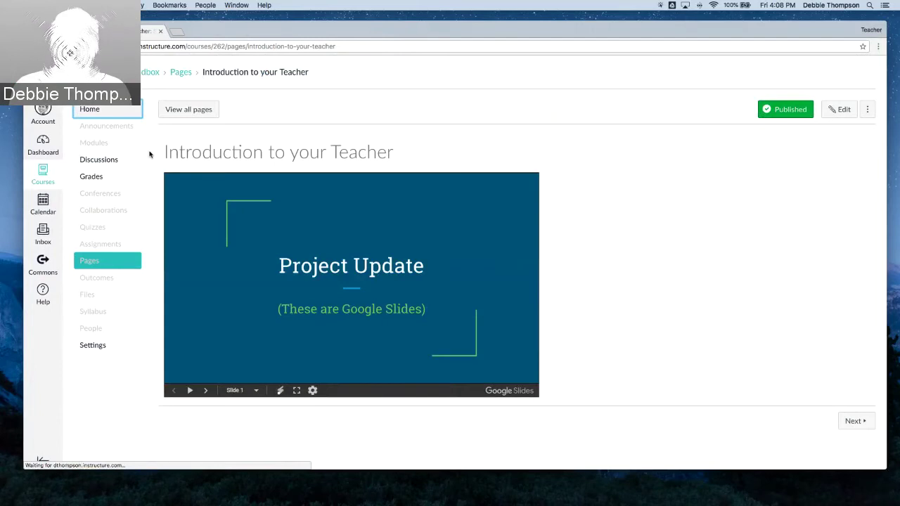
left_click(89, 111)
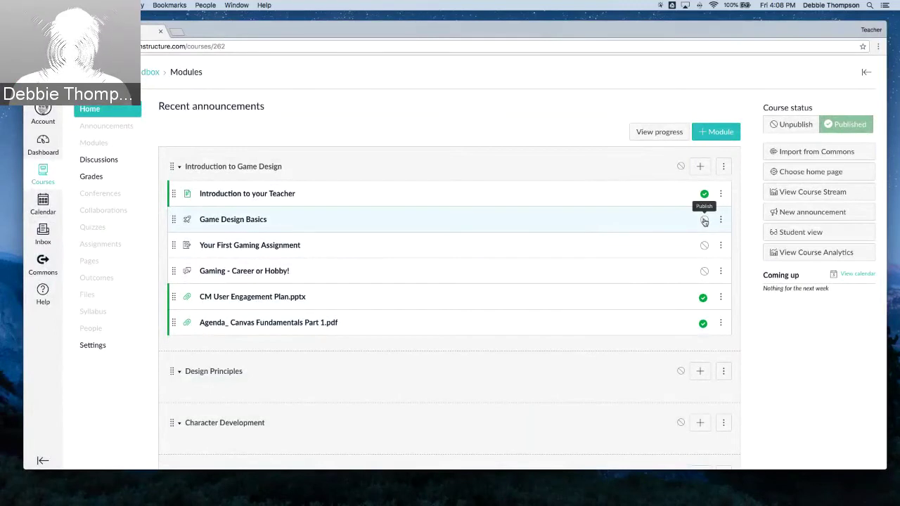
Publish Game Design Basics, Your First Gaming Assignment and Gaming - Career or Hobby!, unpublishing and republishing the last item once
left_click(704, 220)
left_click(703, 245)
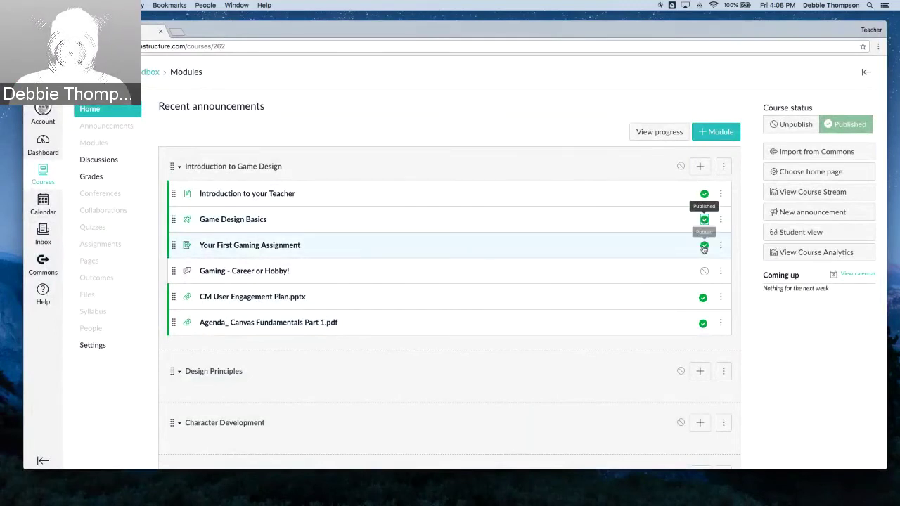
left_click(703, 273)
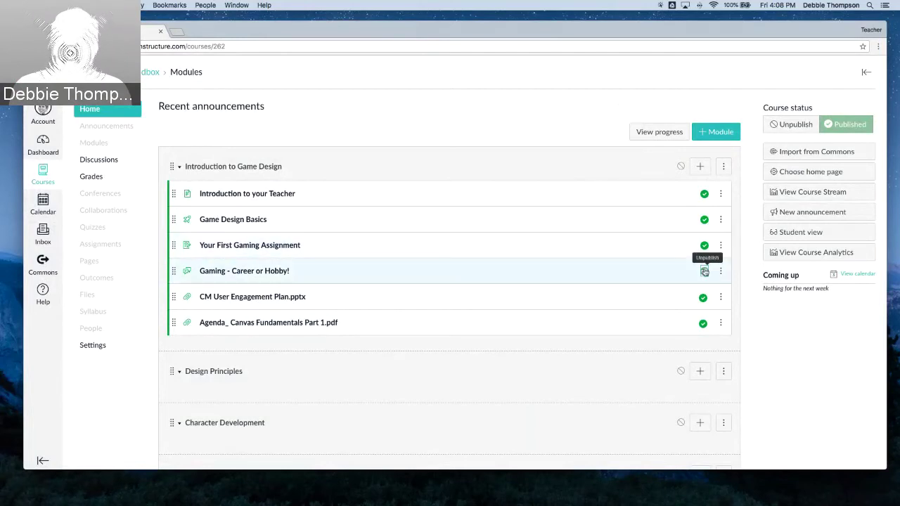
left_click(704, 271)
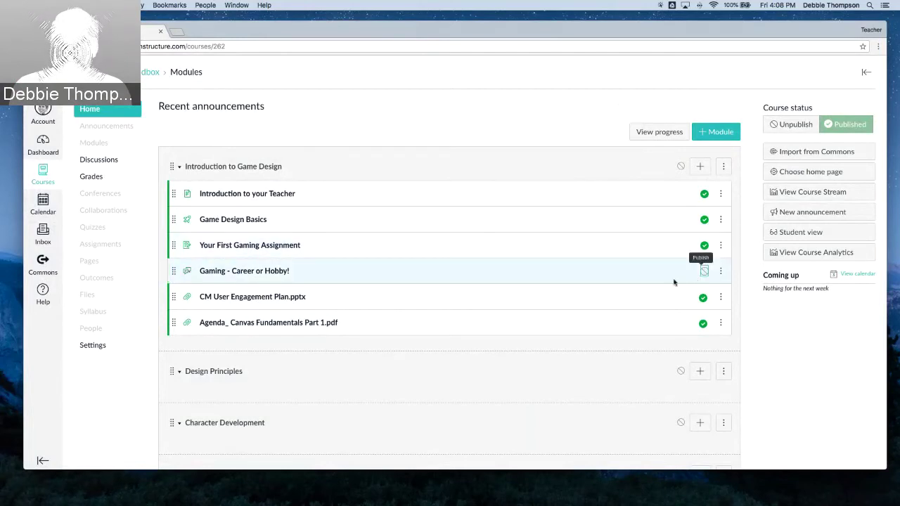
left_click(704, 271)
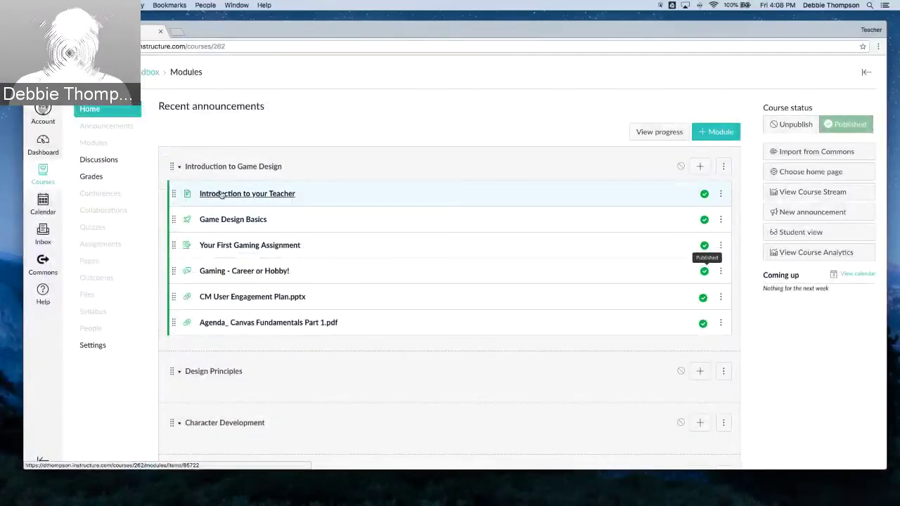
Open Introduction to your Teacher and move forward through the module's items in sequence, past the Game Design Basics quiz
left_click(211, 193)
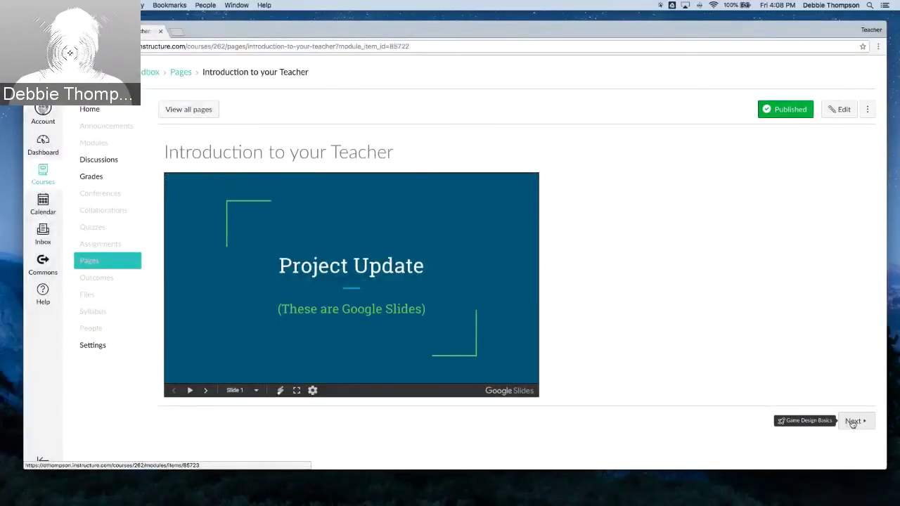
left_click(852, 422)
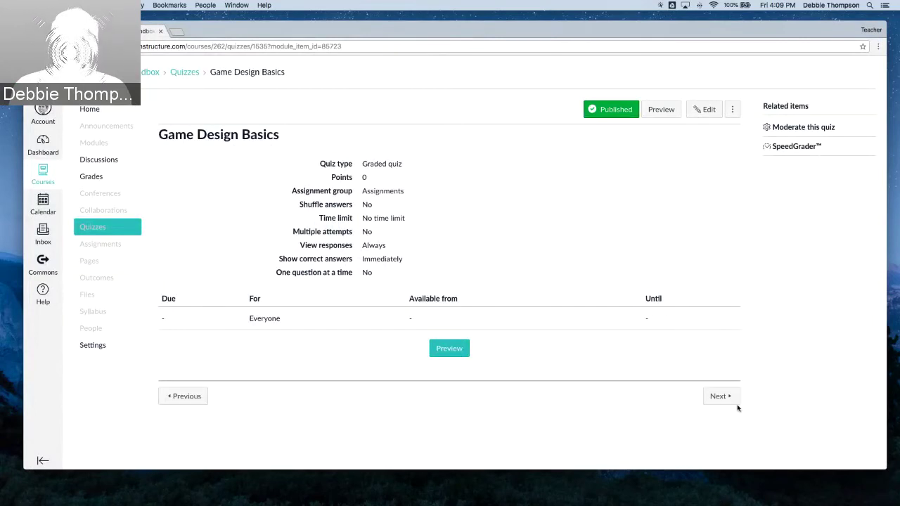
left_click(713, 395)
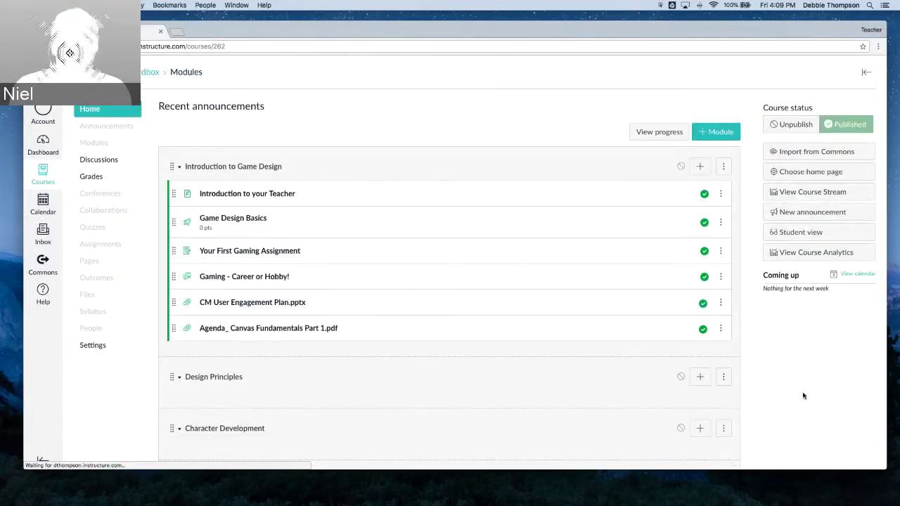
scroll(803, 391, "down", 2)
scroll(803, 391, "up", 1)
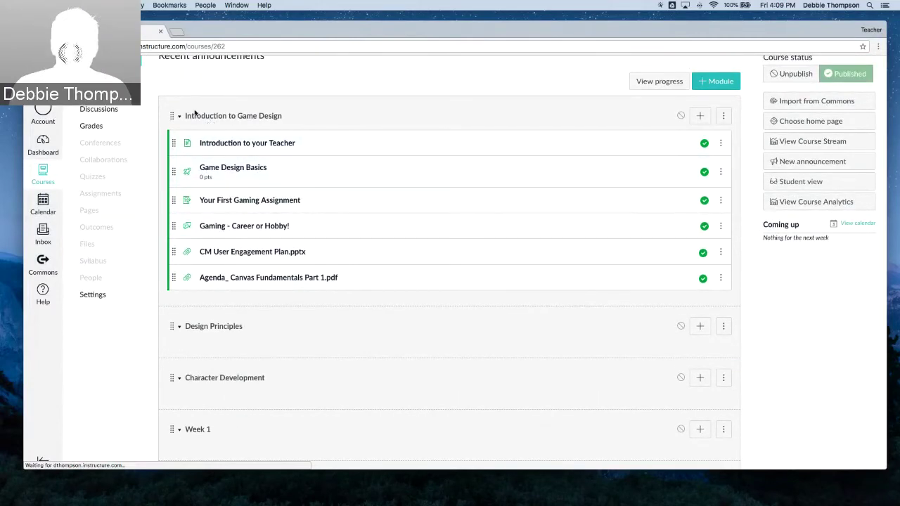
scroll(218, 127, "up", 2)
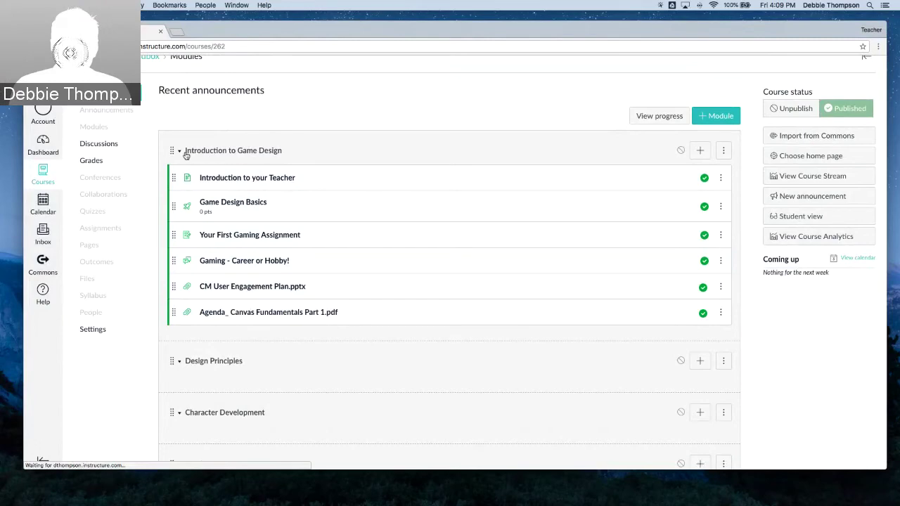
left_click(220, 153)
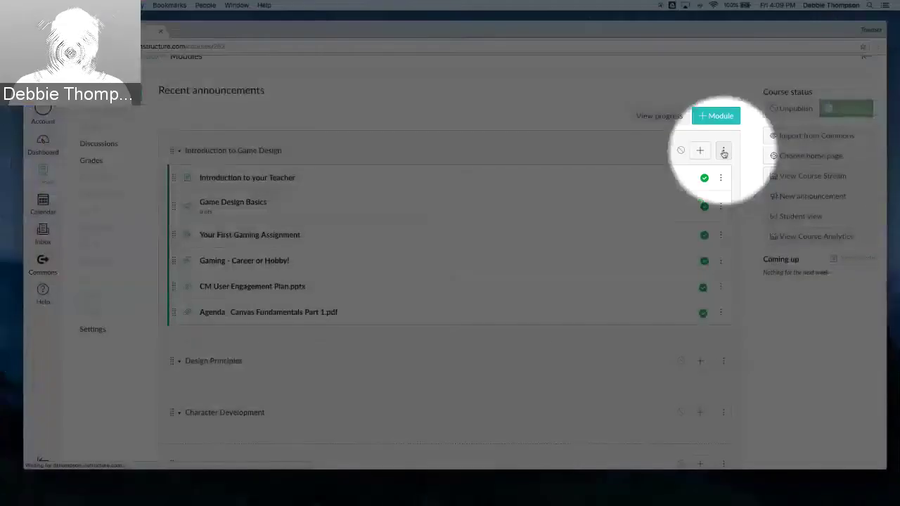
left_click(724, 152)
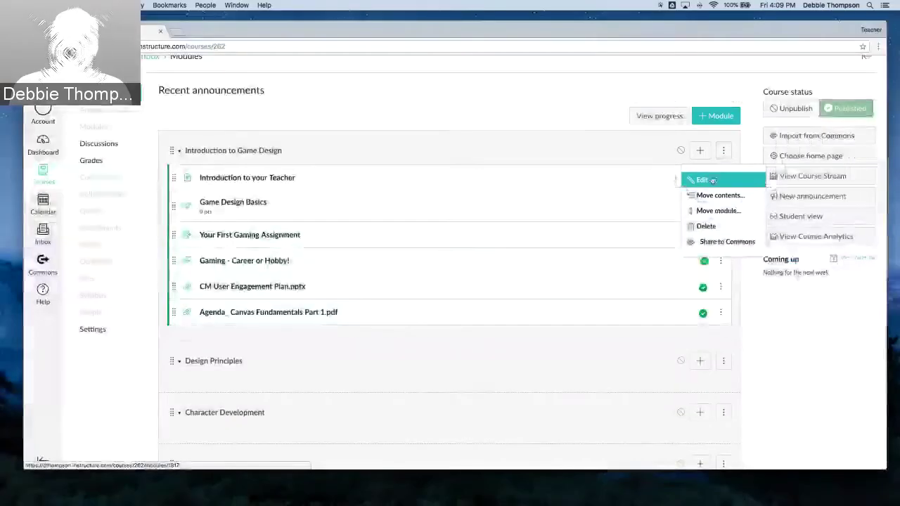
left_click(703, 180)
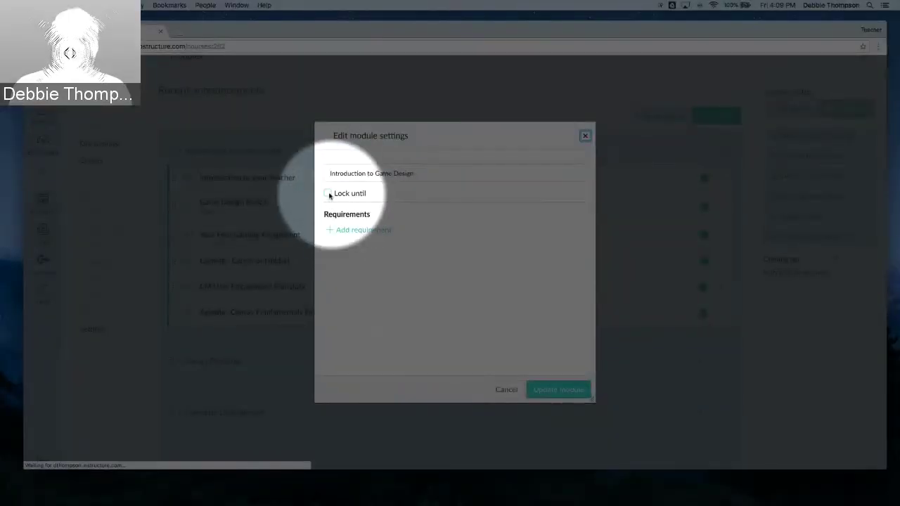
left_click(329, 194)
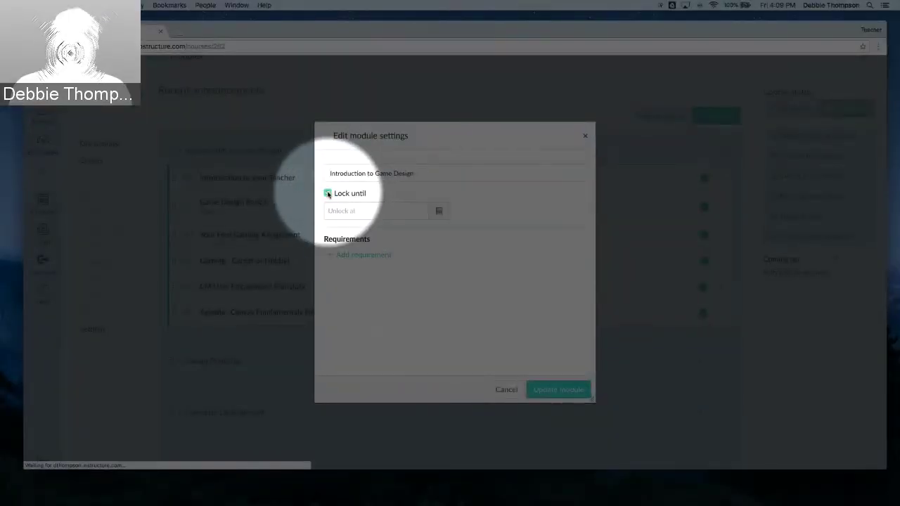
left_click(438, 211)
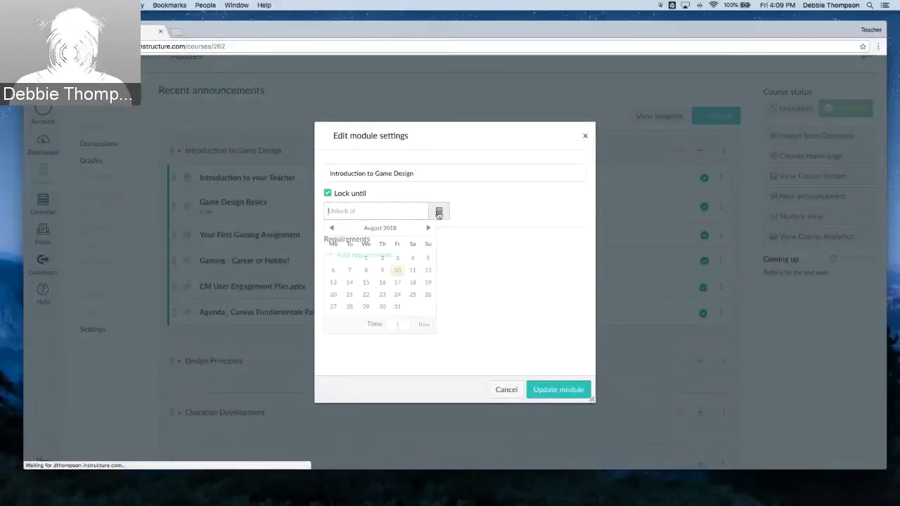
left_click(398, 271)
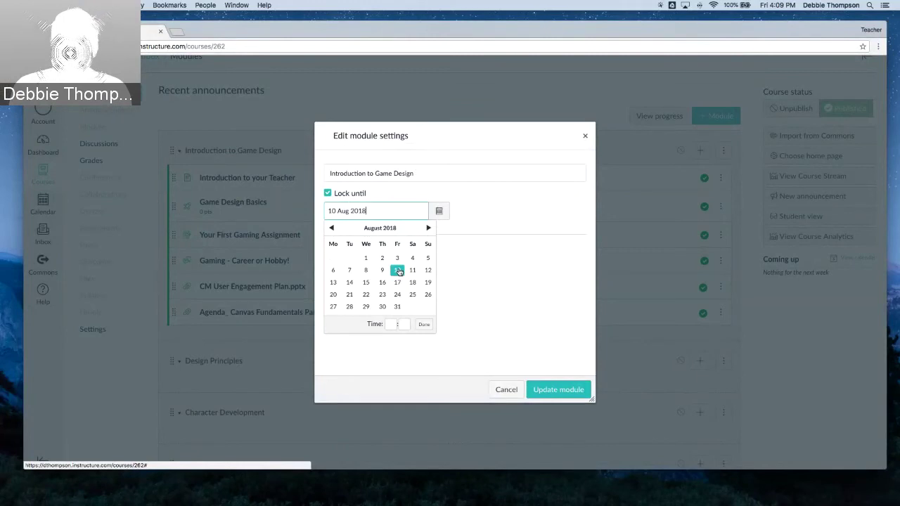
left_click(484, 307)
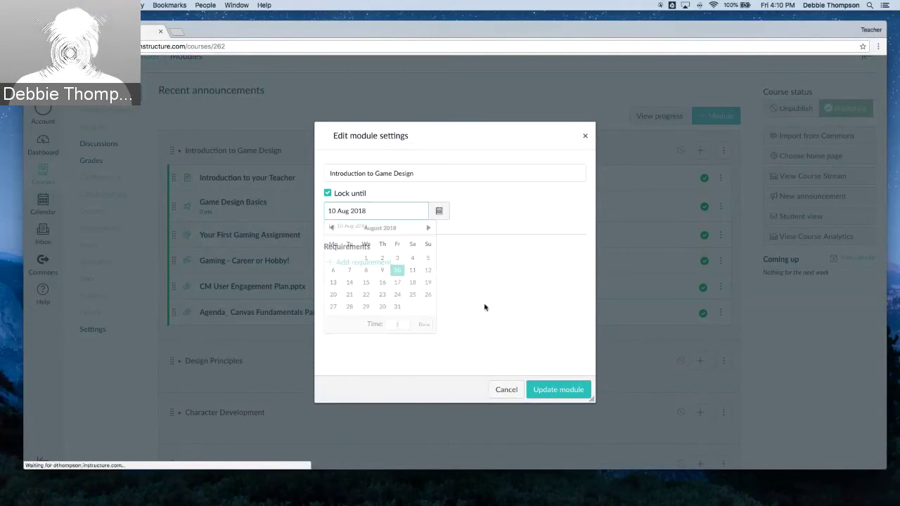
left_click(506, 390)
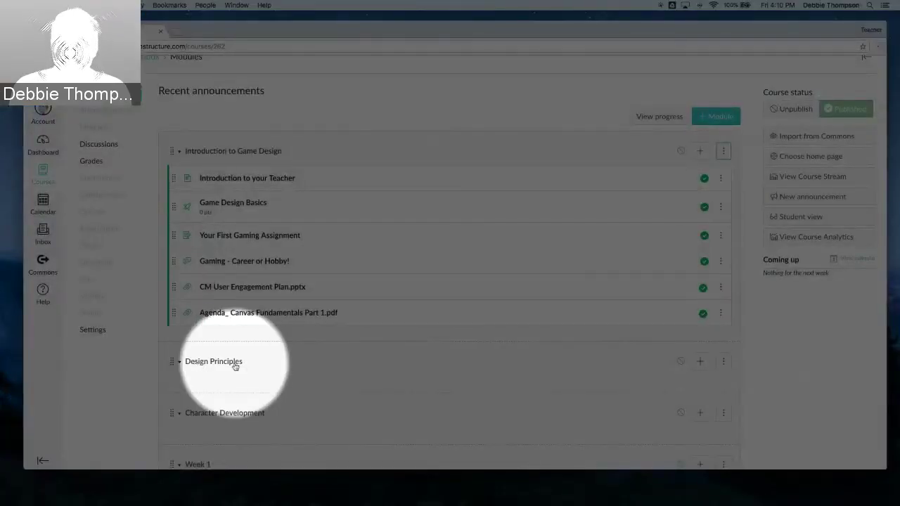
Lock the Design Principles module until 21 Aug 2018 and update the module
left_click(722, 361)
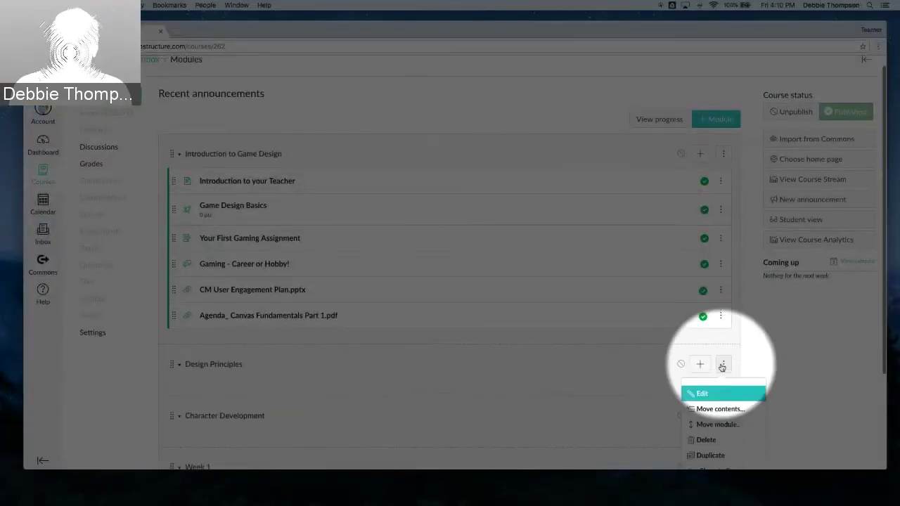
left_click(700, 391)
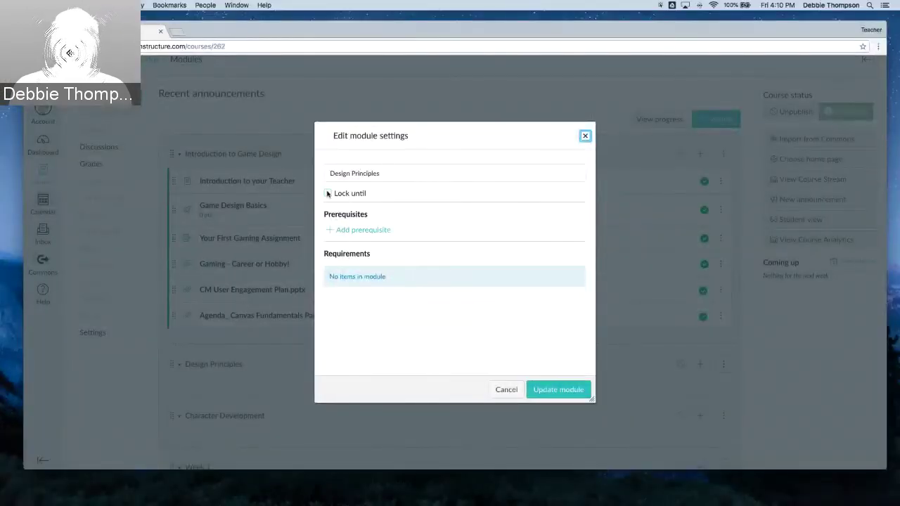
left_click(327, 193)
left_click(438, 211)
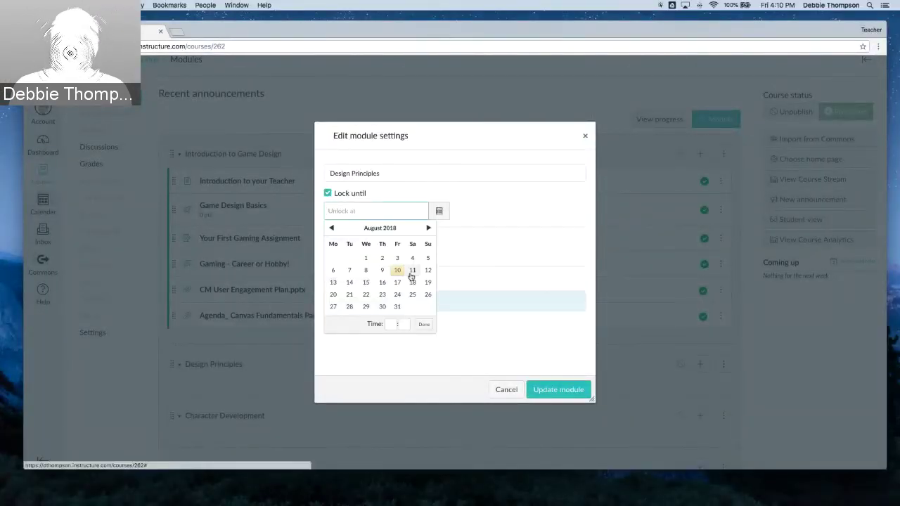
left_click(349, 294)
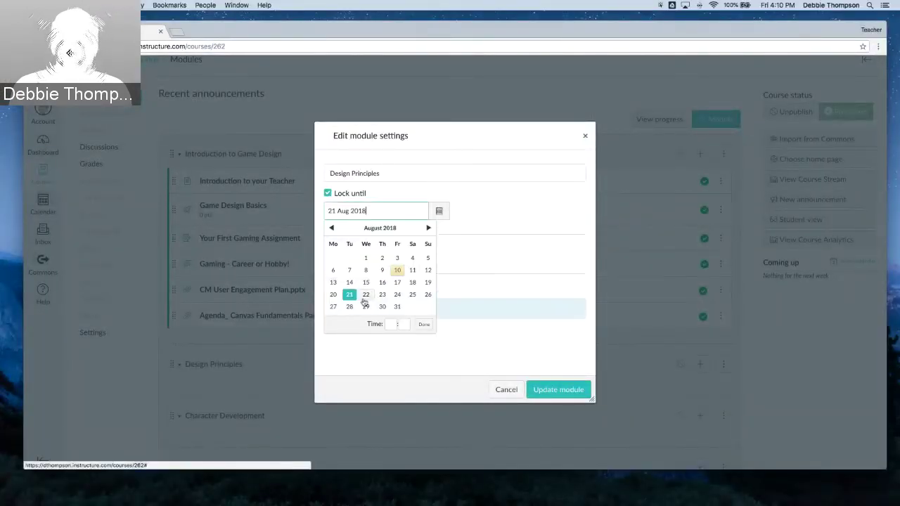
left_click(424, 324)
left_click(555, 389)
scroll(661, 383, "down", 1)
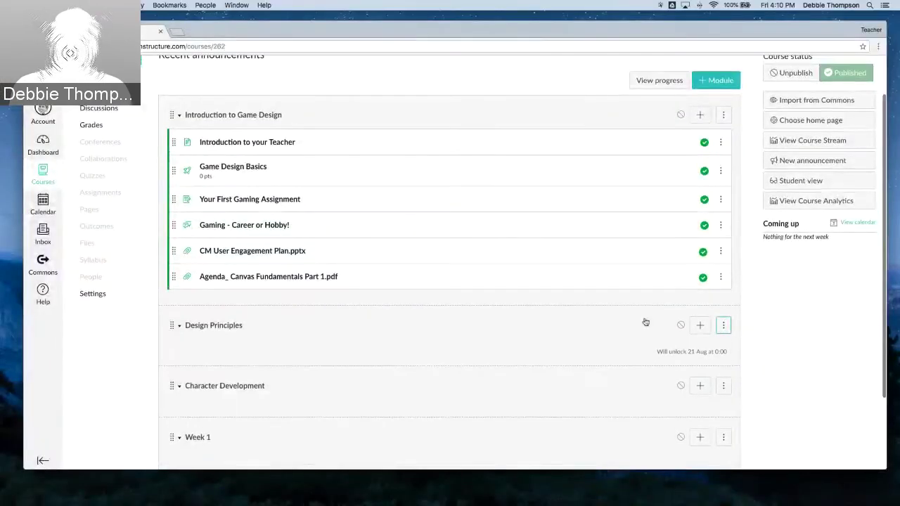
scroll(261, 128, "up", 1)
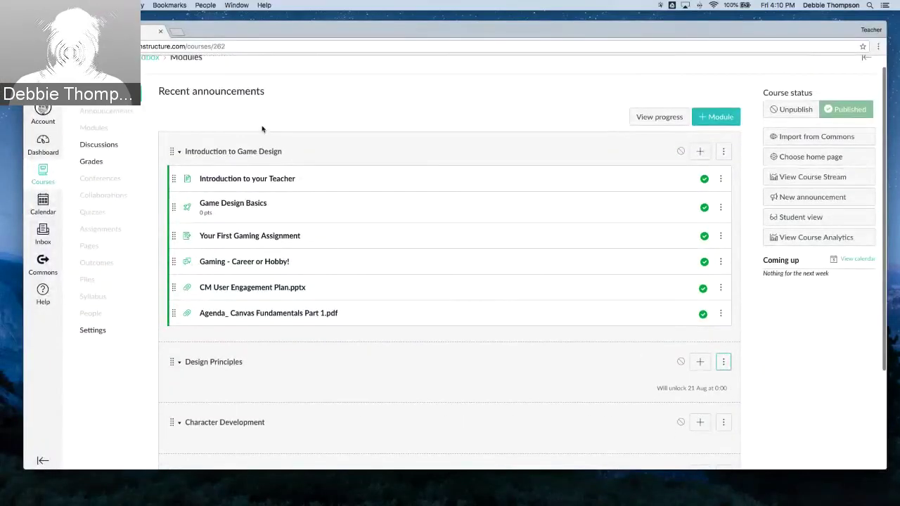
left_click(178, 153)
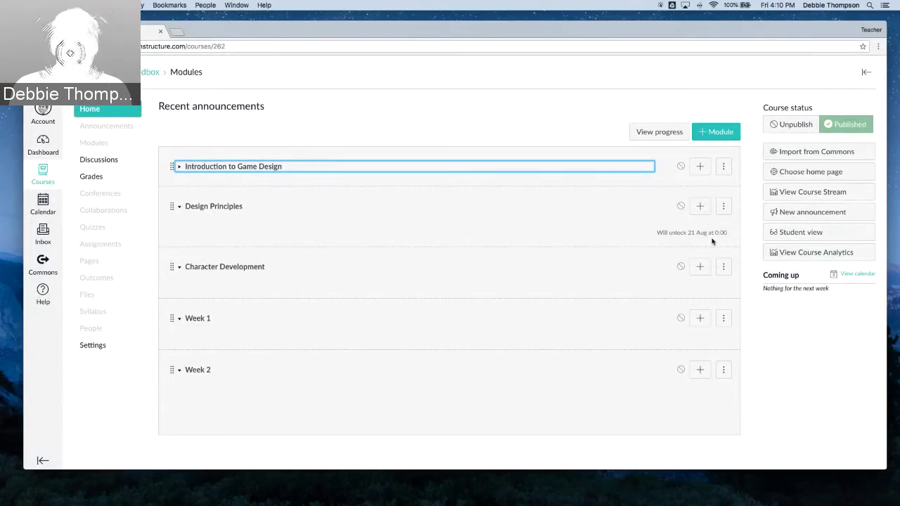
left_click(177, 167)
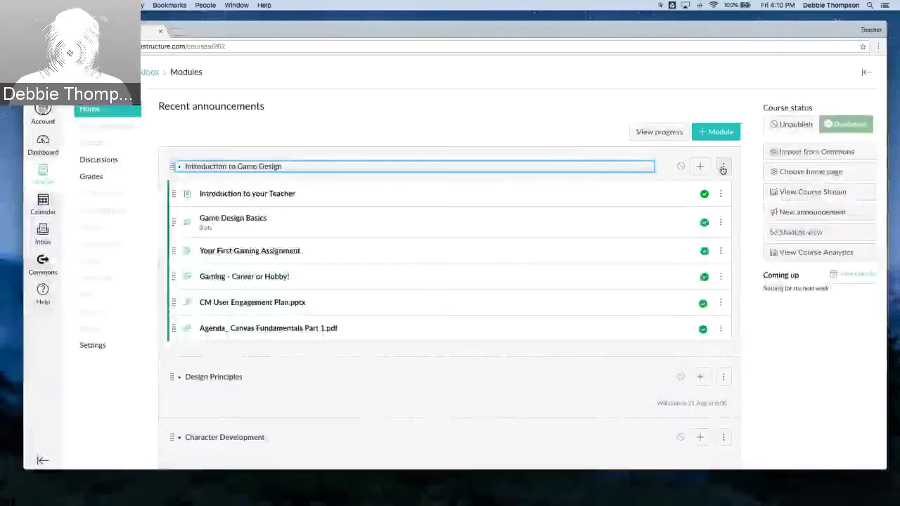
Add a requirement to the Introduction to Game Design module and make students move through requirements in sequential order
left_click(723, 166)
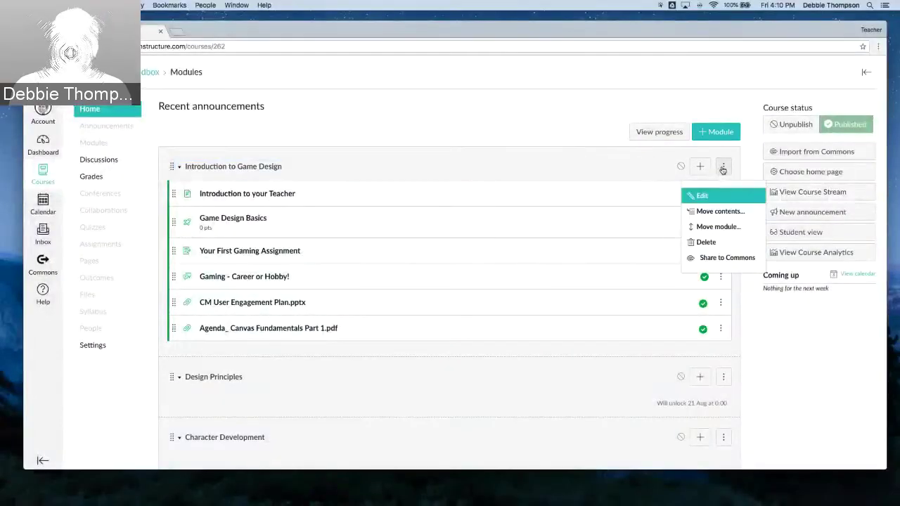
left_click(711, 195)
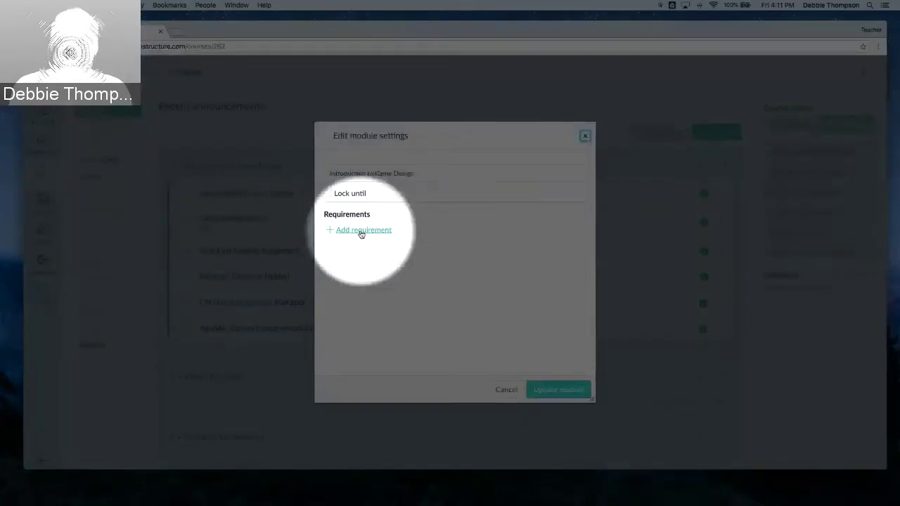
left_click(363, 232)
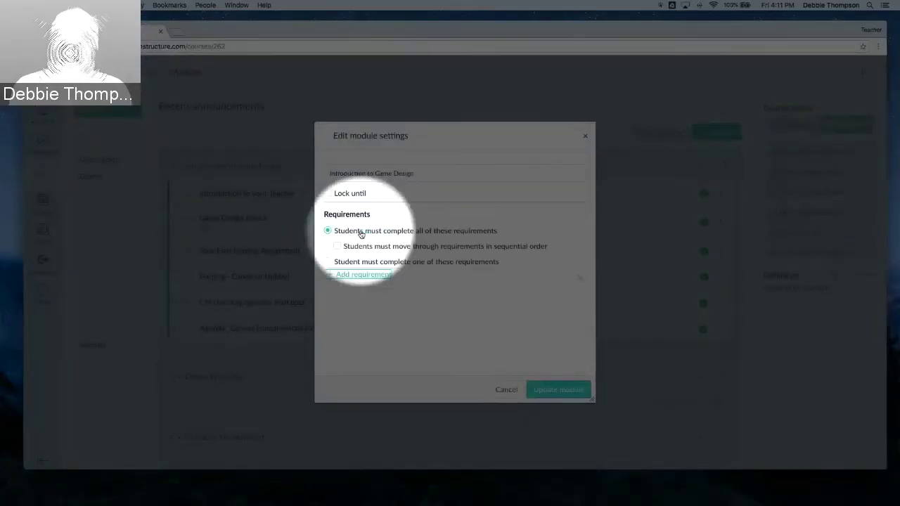
left_click(363, 275)
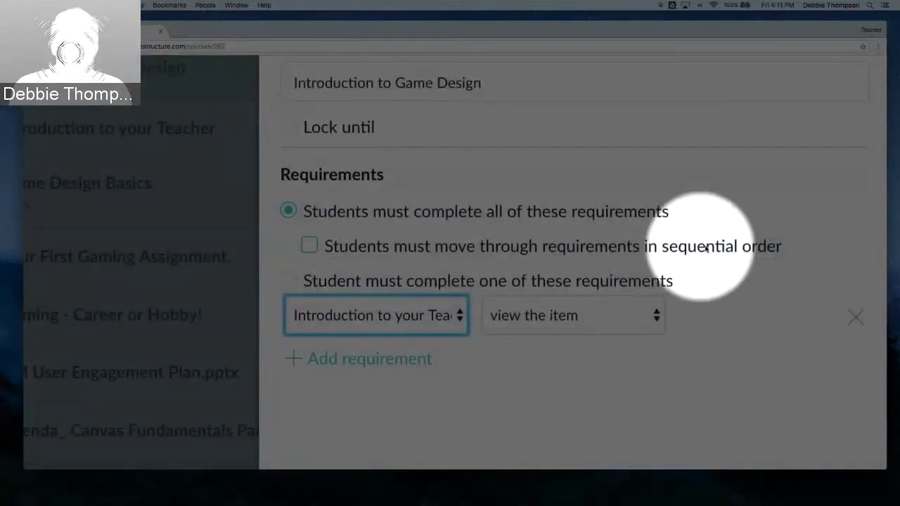
left_click(311, 245)
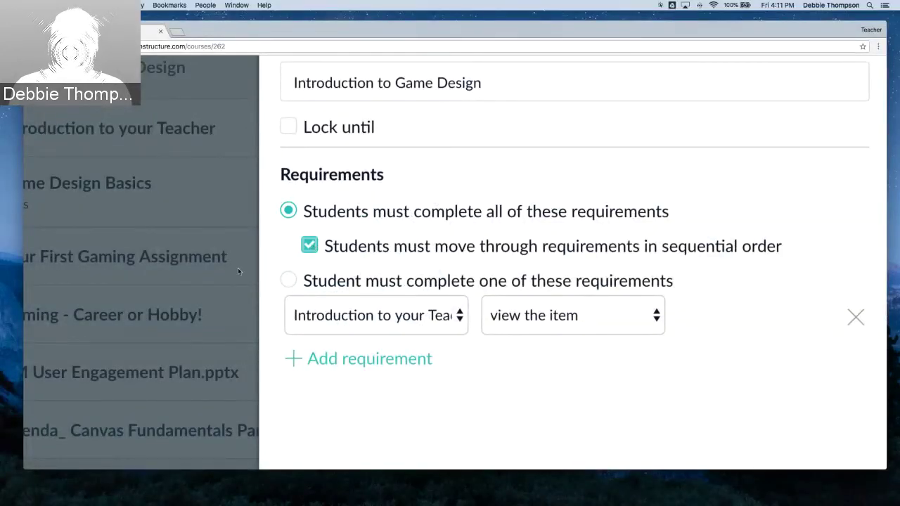
Set the requirement for Introduction to your Teacher to mark as done
scroll(521, 398, "down", 1)
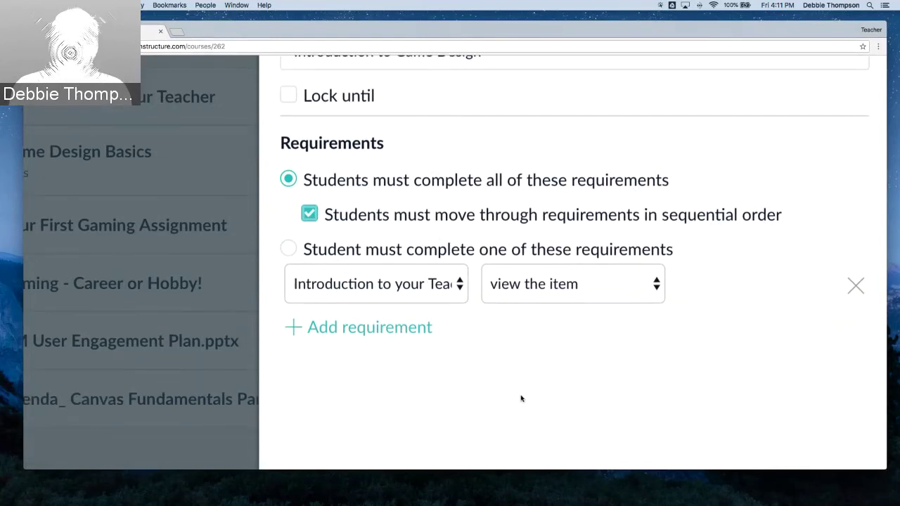
scroll(519, 395, "down", 2)
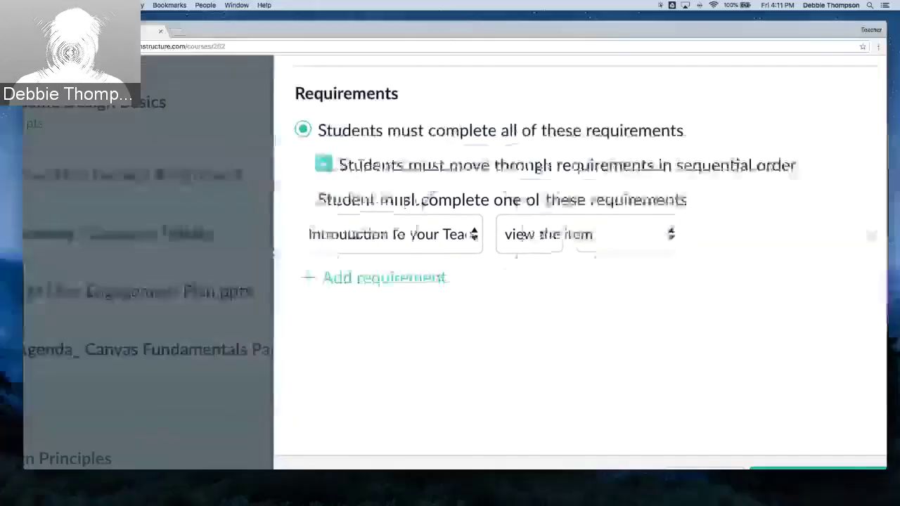
left_click(473, 235)
left_click(367, 236)
left_click(668, 238)
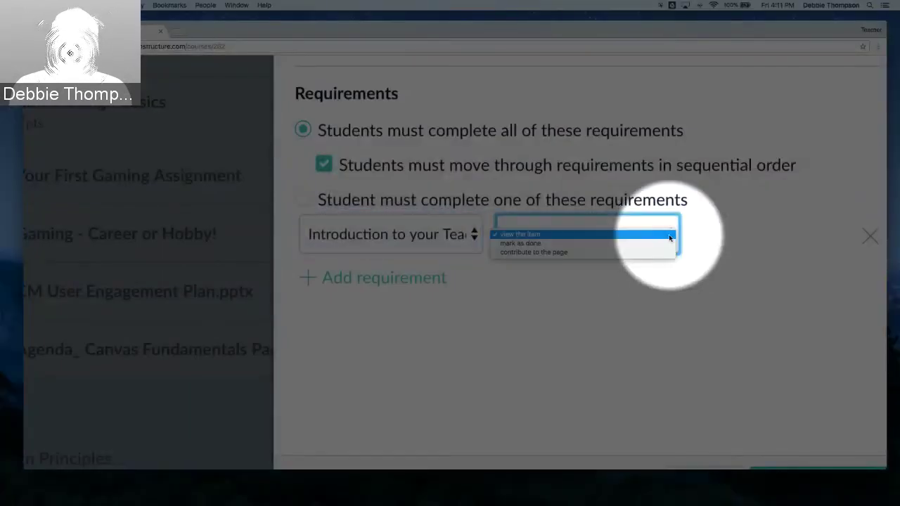
left_click(547, 243)
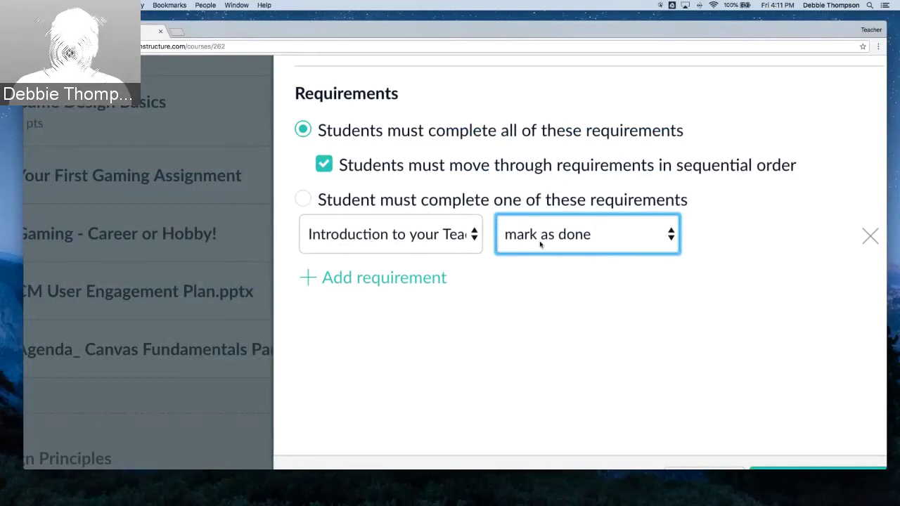
Add a second requirement that students submit the assignment for Game Design Basics
left_click(400, 277)
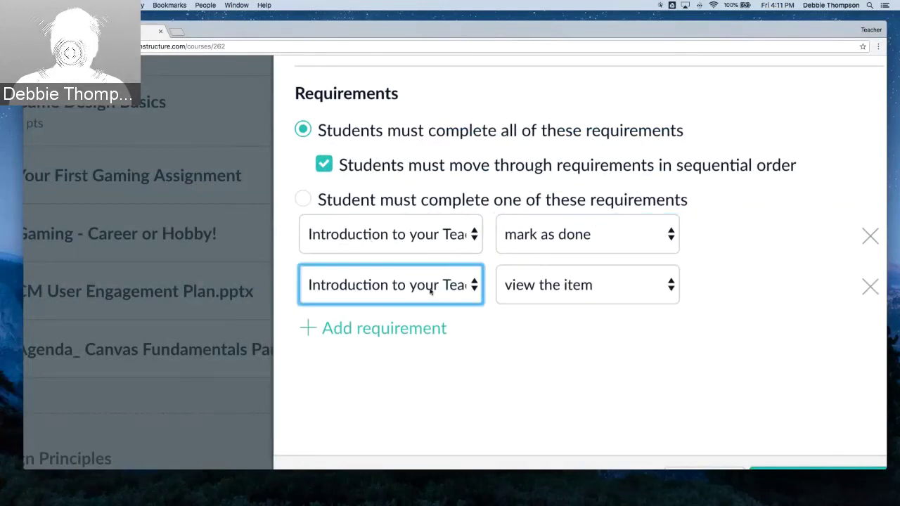
left_click(469, 287)
left_click(406, 302)
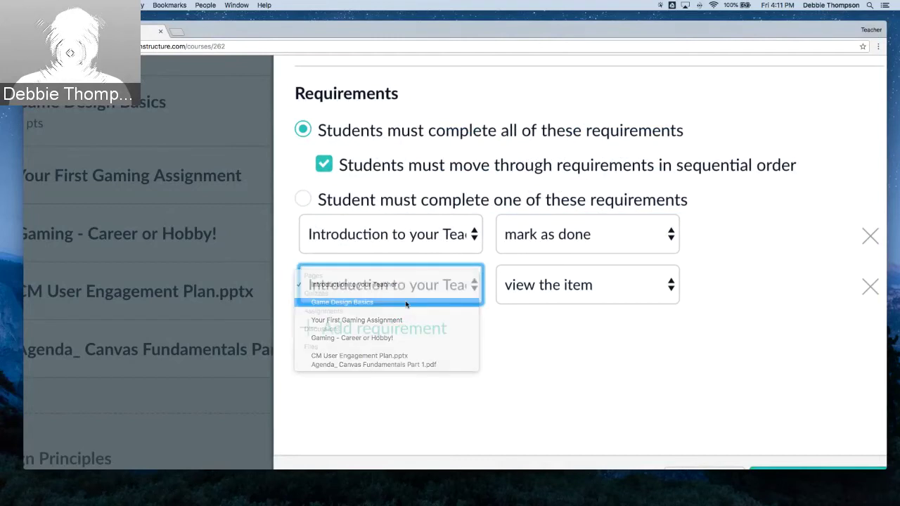
left_click(672, 289)
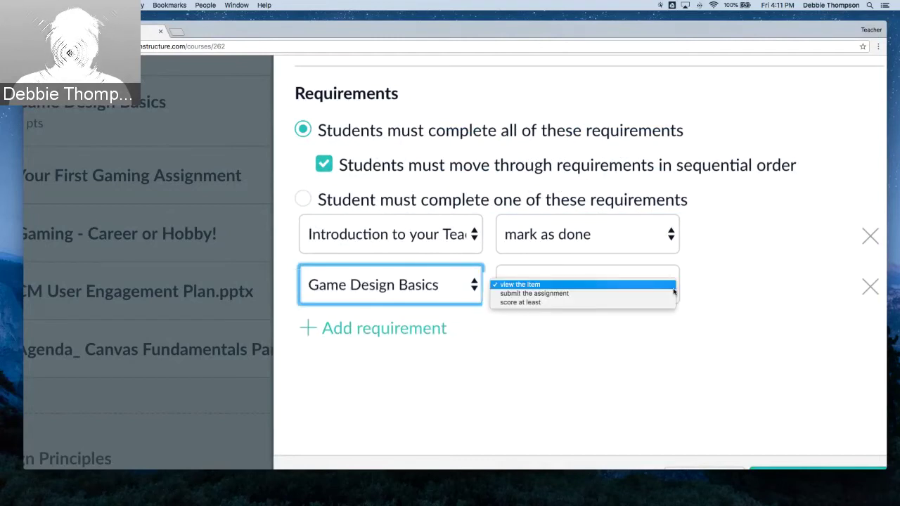
left_click(583, 302)
left_click(721, 286)
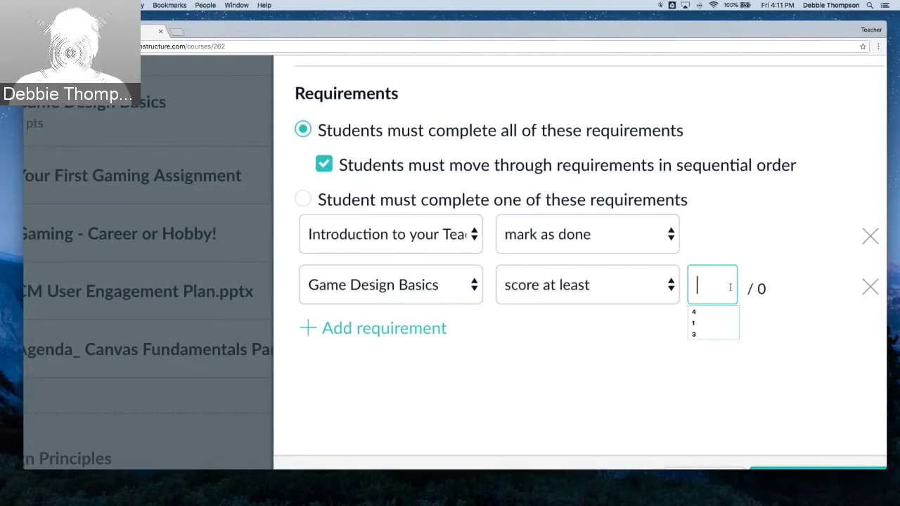
left_click(674, 287)
left_click(537, 277)
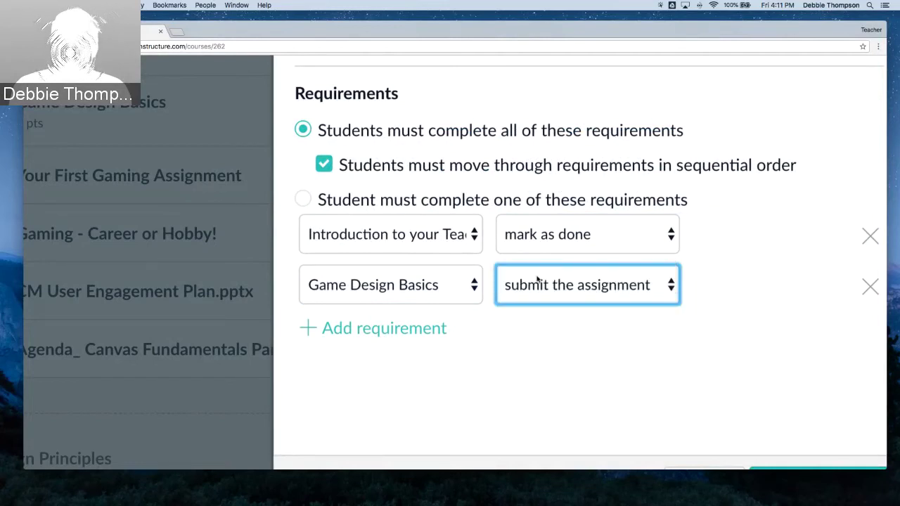
Add a third requirement that students submit the assignment for Your First Gaming Assignment
left_click(380, 328)
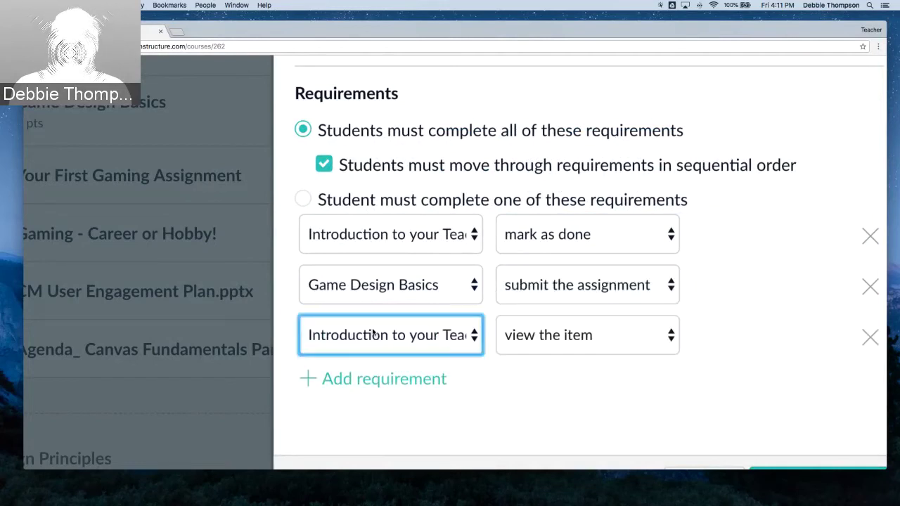
left_click(381, 338)
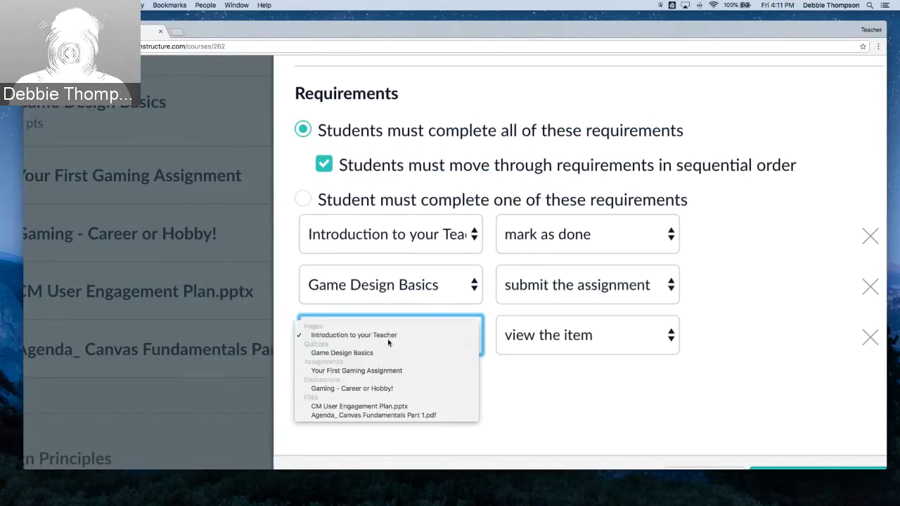
left_click(366, 370)
left_click(604, 336)
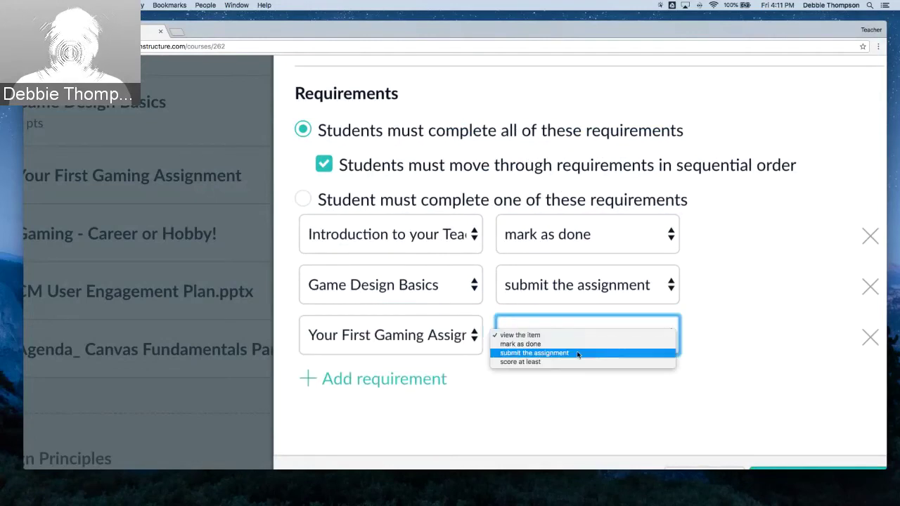
left_click(577, 354)
Add a fourth requirement that students contribute to the page for the Gaming - Career or Hobby! discussion
scroll(578, 378, "down", 3)
left_click(372, 289)
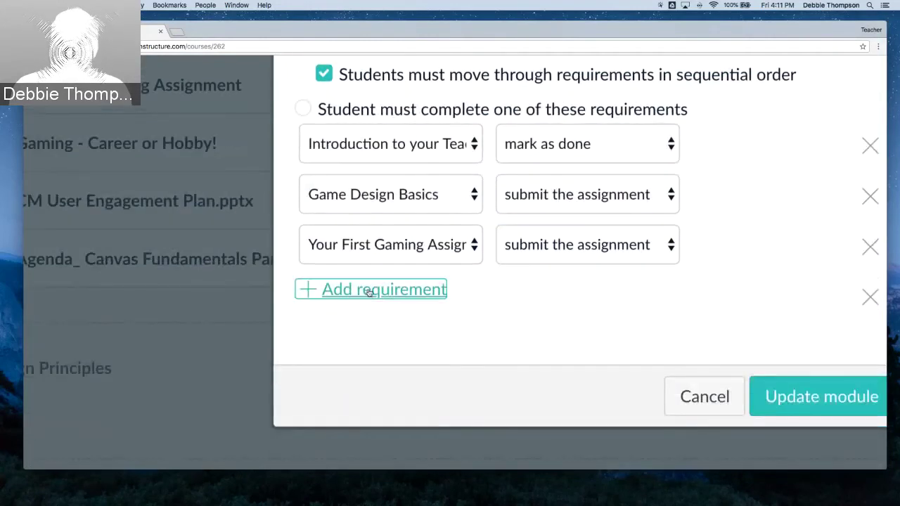
left_click(476, 301)
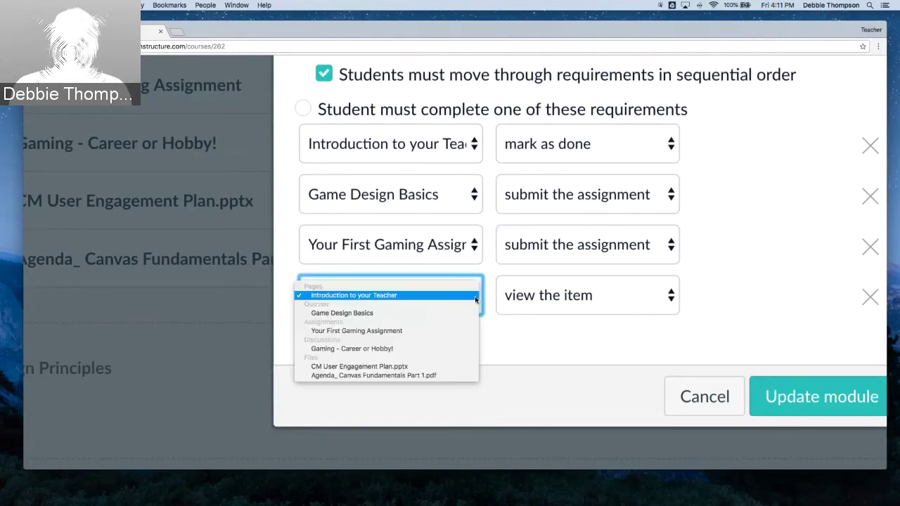
left_click(422, 349)
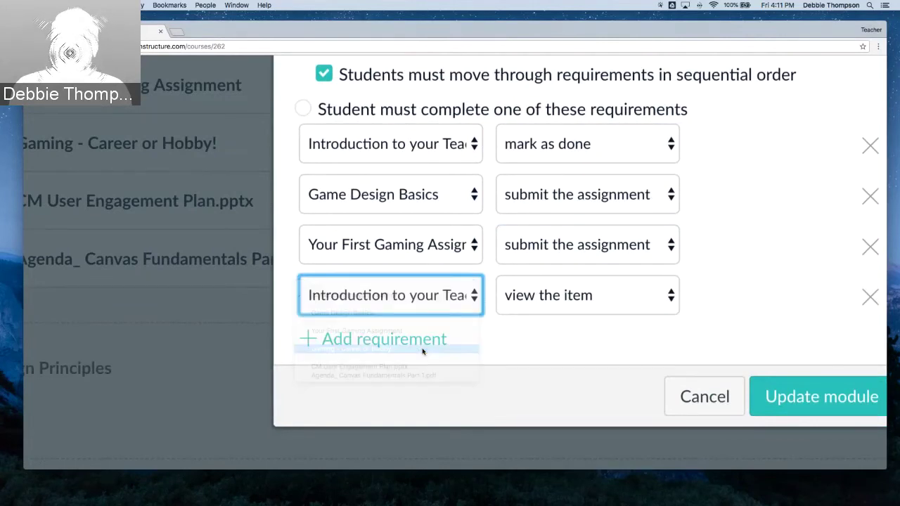
left_click(552, 297)
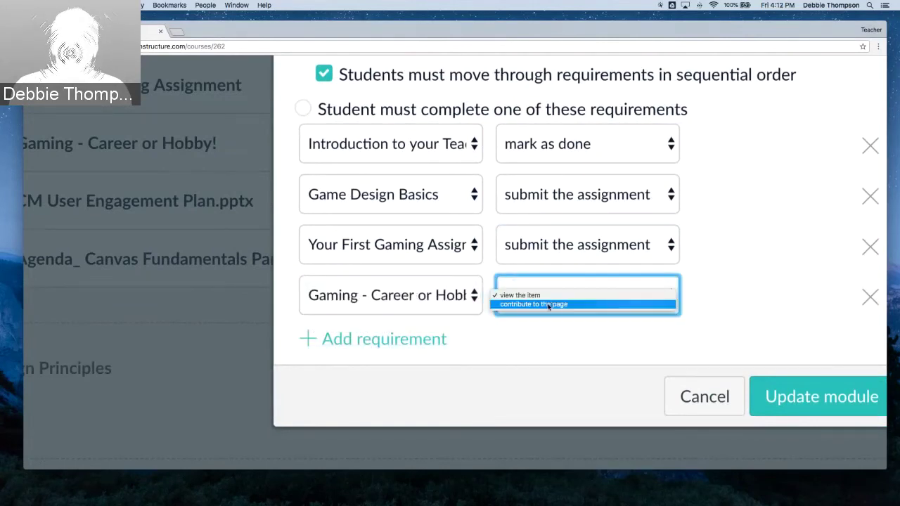
left_click(549, 304)
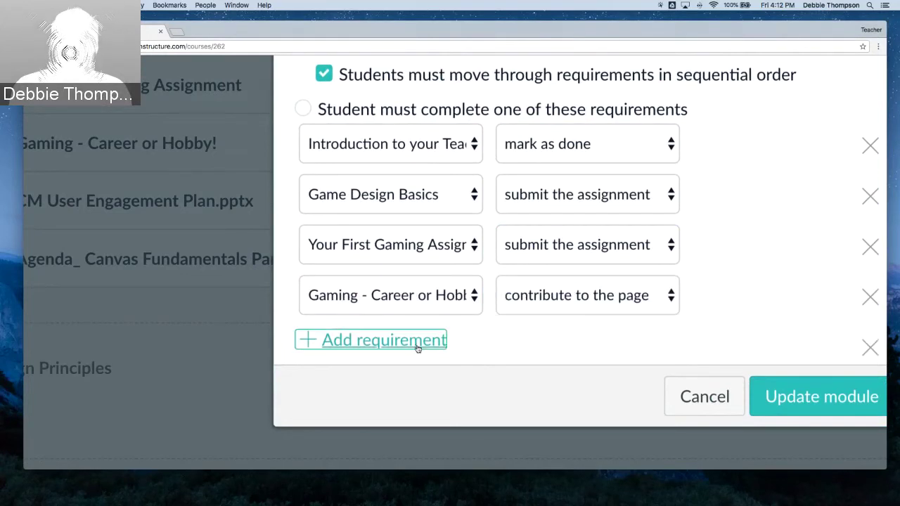
Add a fifth requirement to view the item Introduction to your Teacher and update the module
left_click(412, 342)
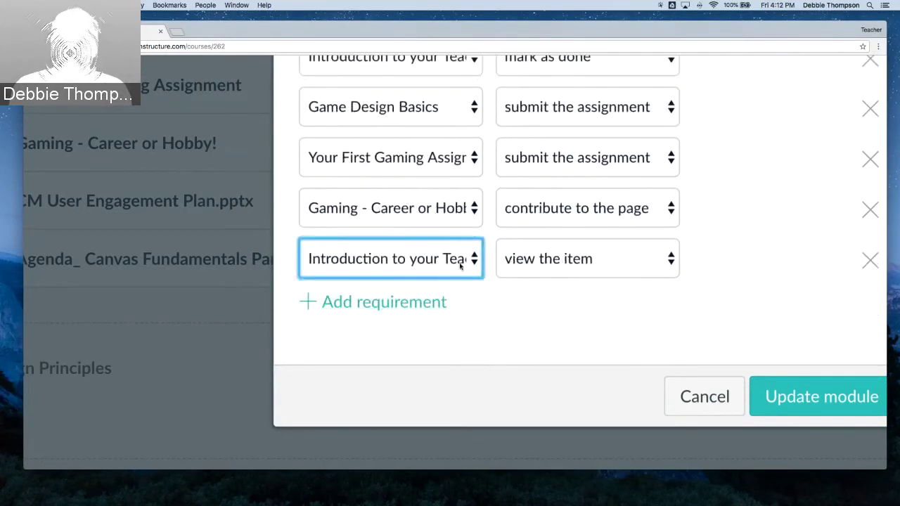
left_click(414, 260)
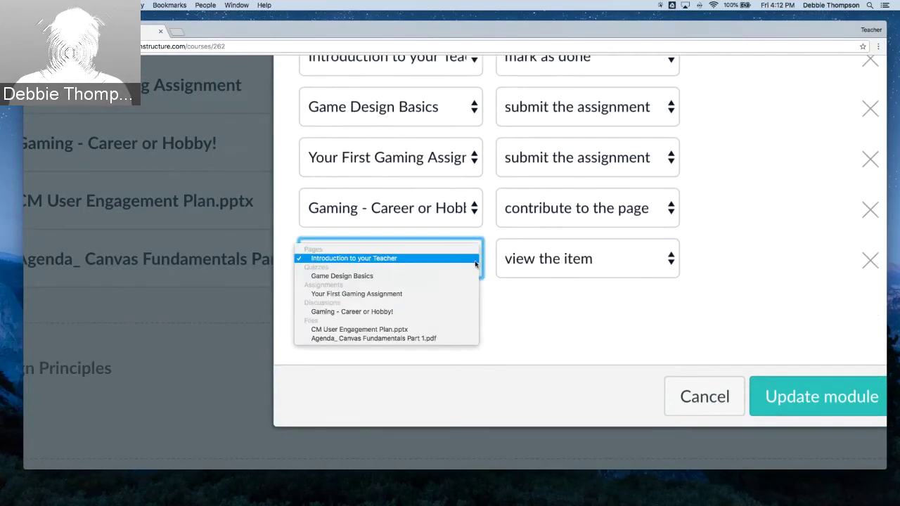
left_click(548, 326)
scroll(565, 329, "up", 1)
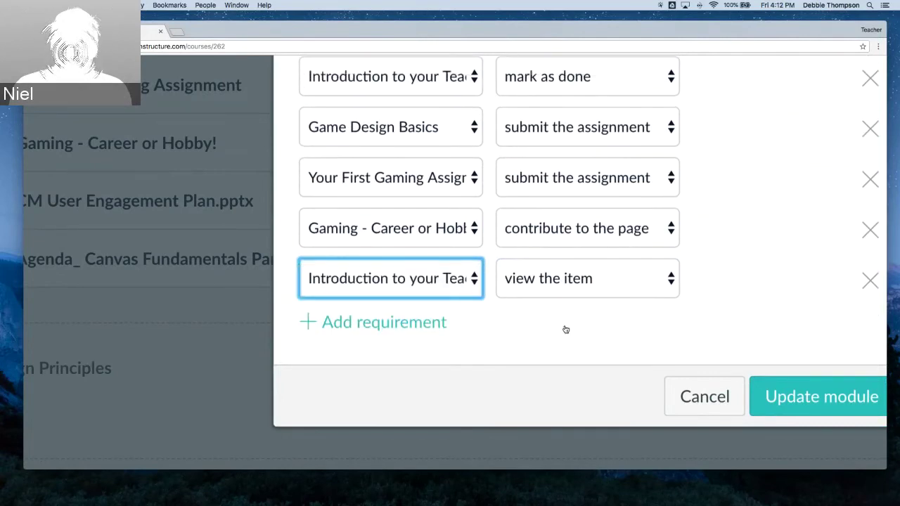
scroll(788, 194, "up", 2)
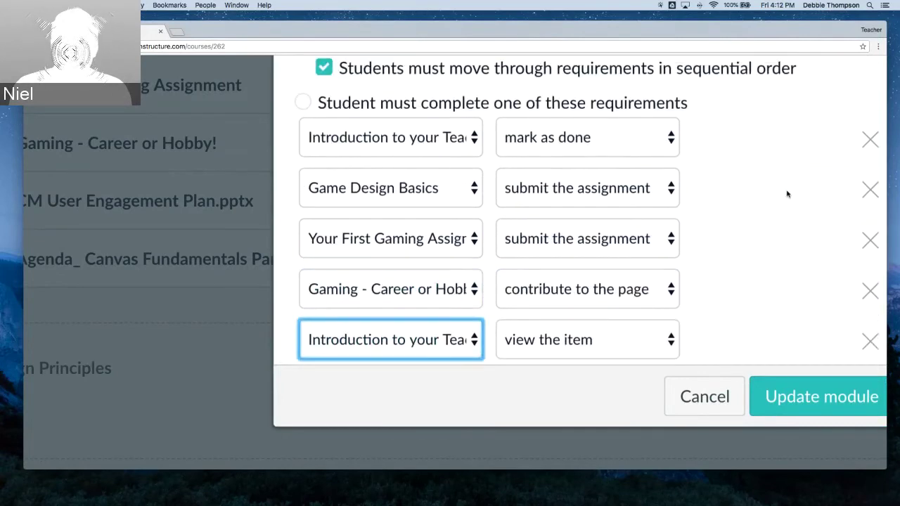
scroll(773, 197, "down", 1)
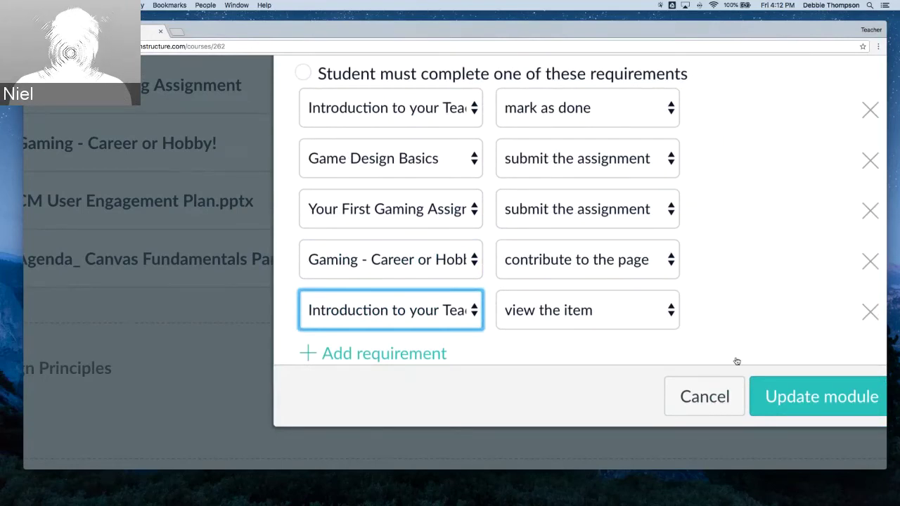
scroll(735, 361, "down", 5)
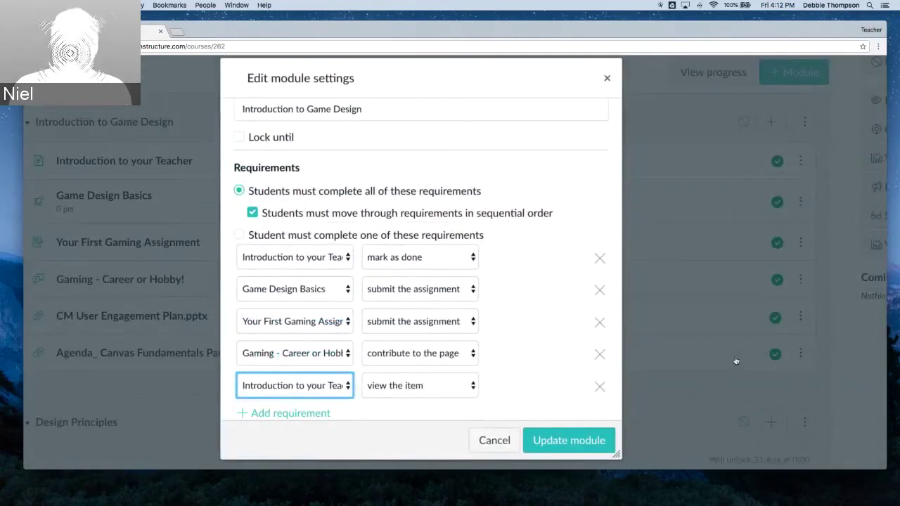
scroll(735, 360, "down", 2)
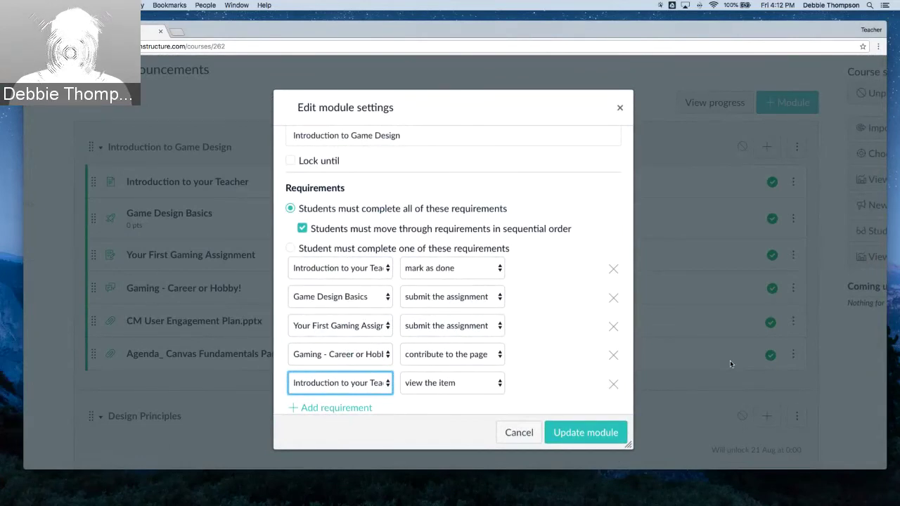
scroll(730, 362, "right", 1)
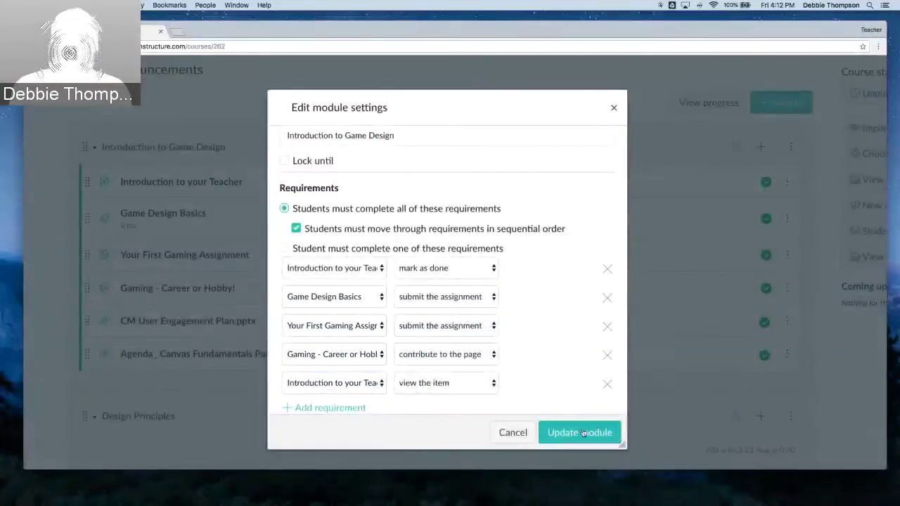
left_click(597, 432)
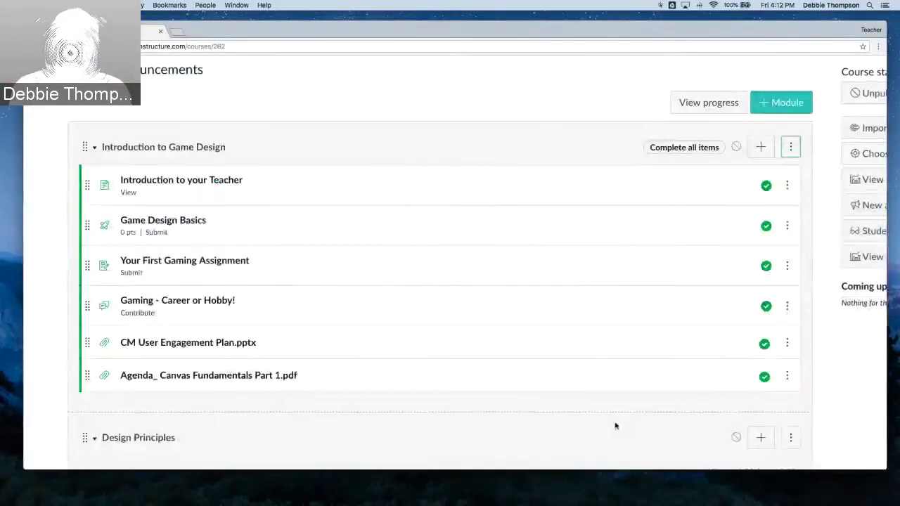
Publish the Introduction to Game Design module
left_click(736, 149)
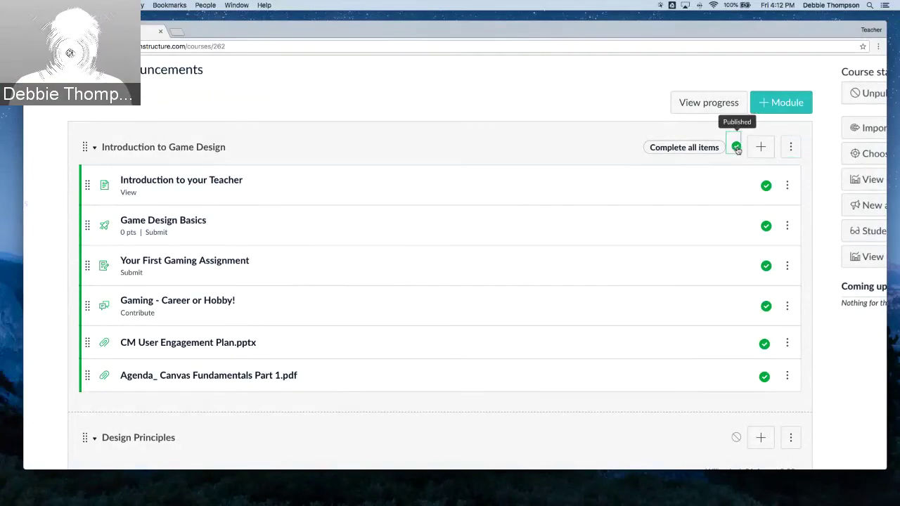
scroll(687, 276, "down", 2)
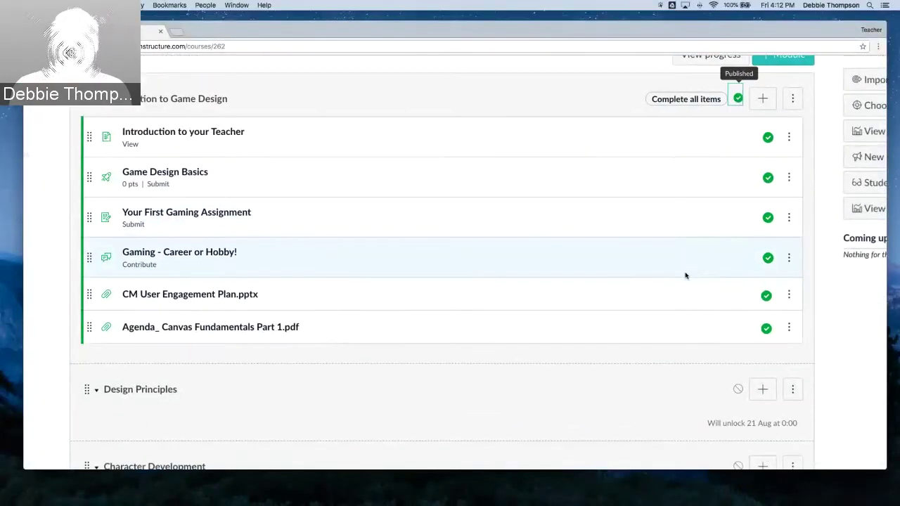
scroll(685, 275, "up", 2)
Switch to student view and examine which Introduction to Game Design items are open and what each requires
key("super+minus")
key("super+minus")
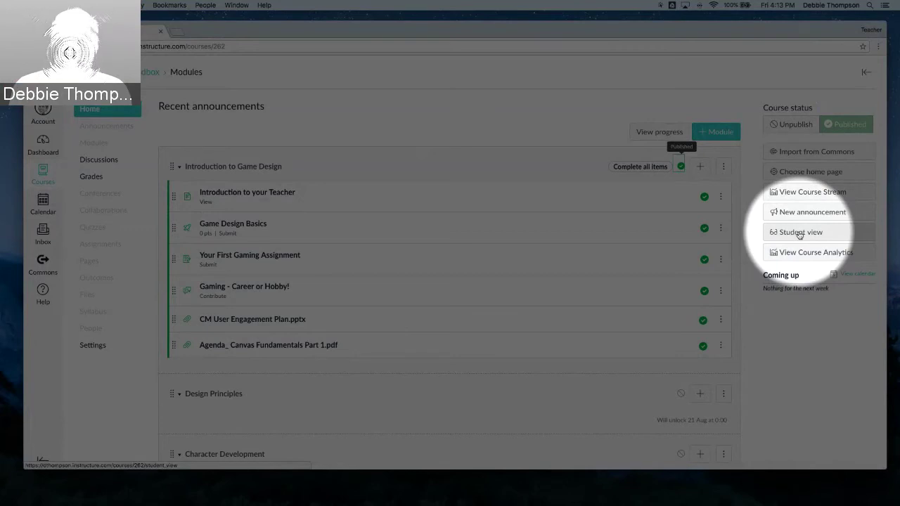
left_click(800, 234)
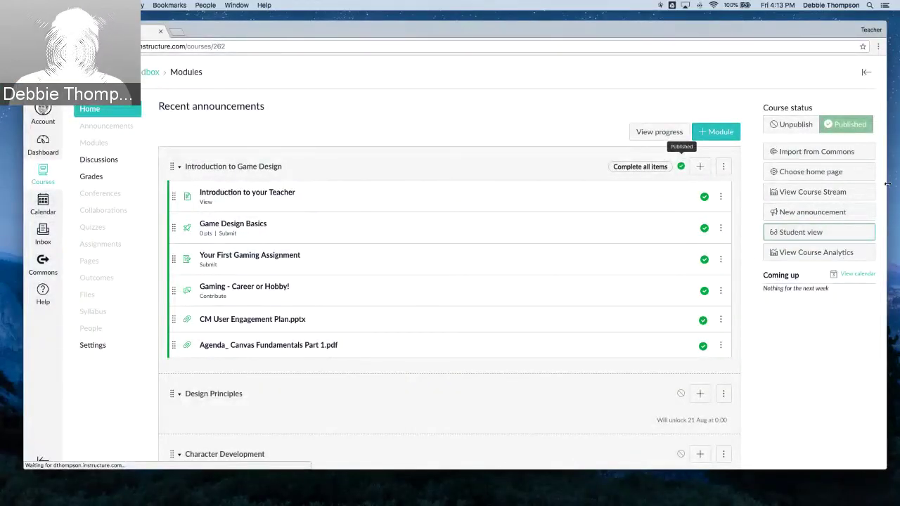
left_click(872, 229)
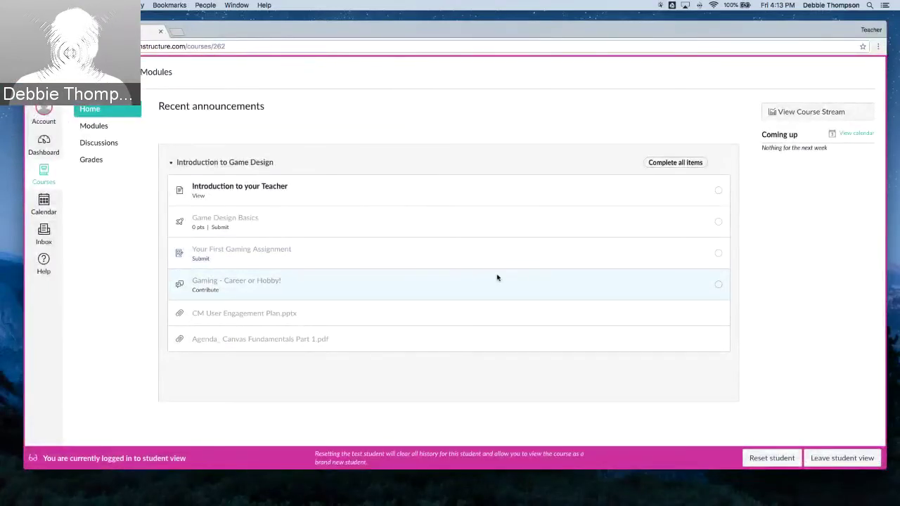
scroll(497, 278, "up", 3)
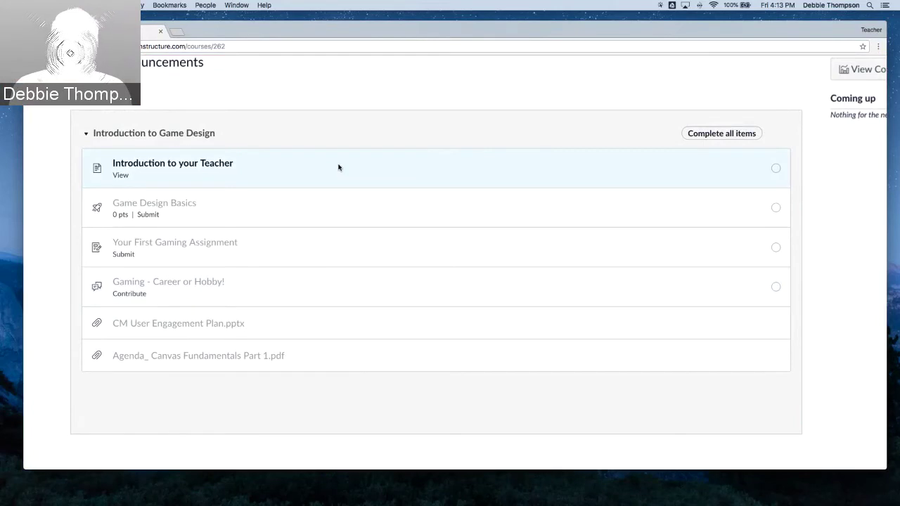
left_click(163, 166)
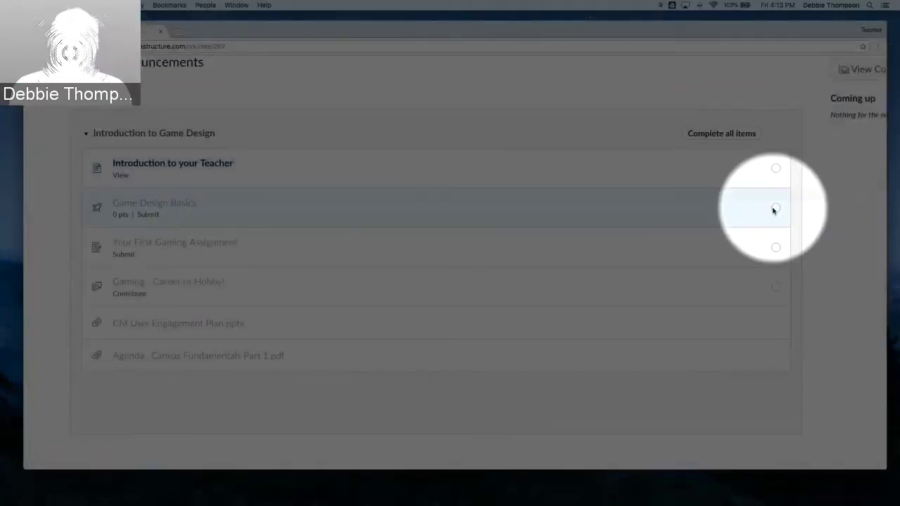
mouse_move(776, 211)
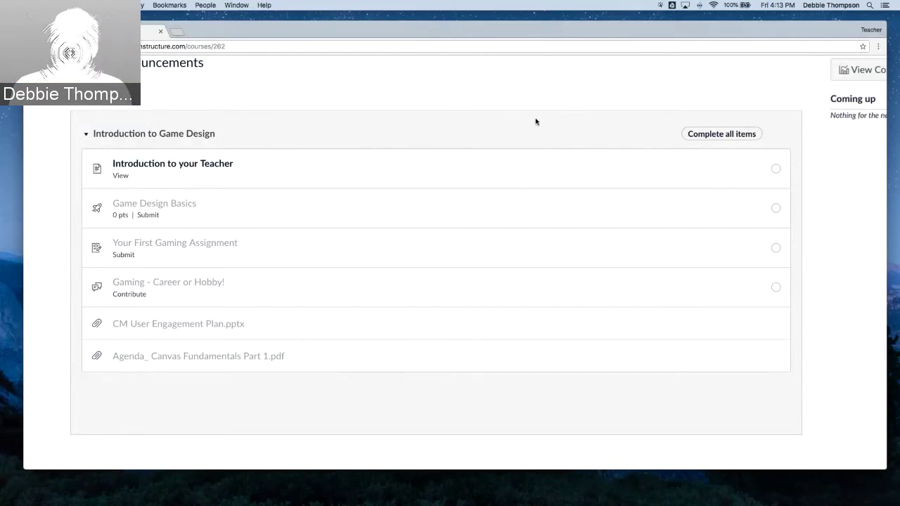
scroll(174, 173, "down", 1)
Go through the Introduction to your Teacher page, trying to authorize its Google integration, and continue to the Game Design Basics quiz
left_click(179, 164)
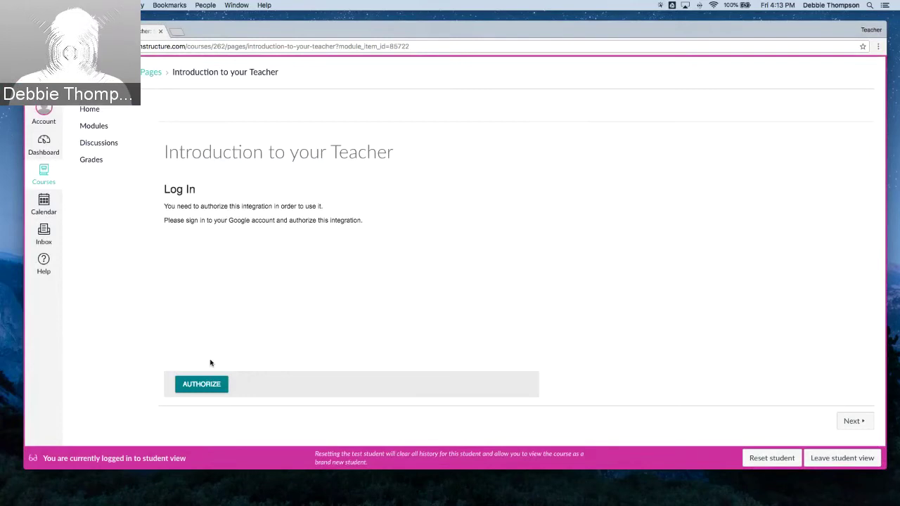
left_click(204, 389)
left_click(205, 389)
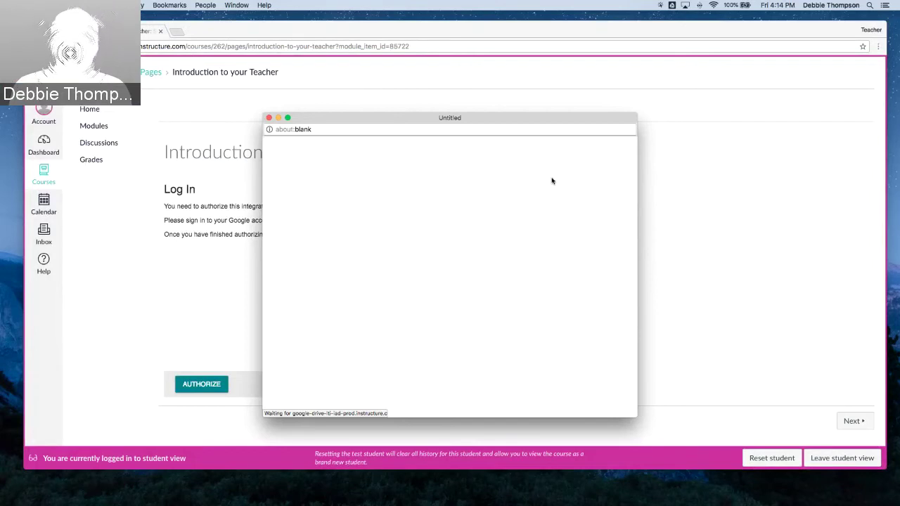
left_click(269, 118)
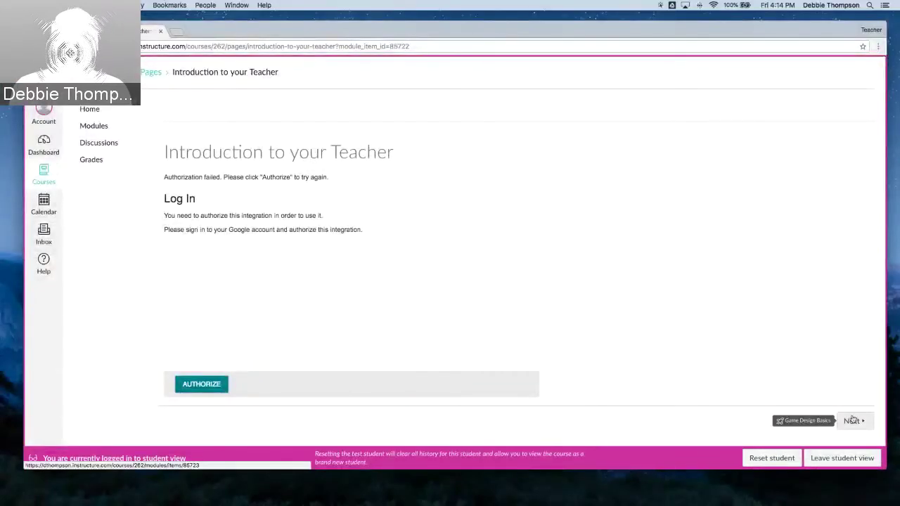
left_click(853, 421)
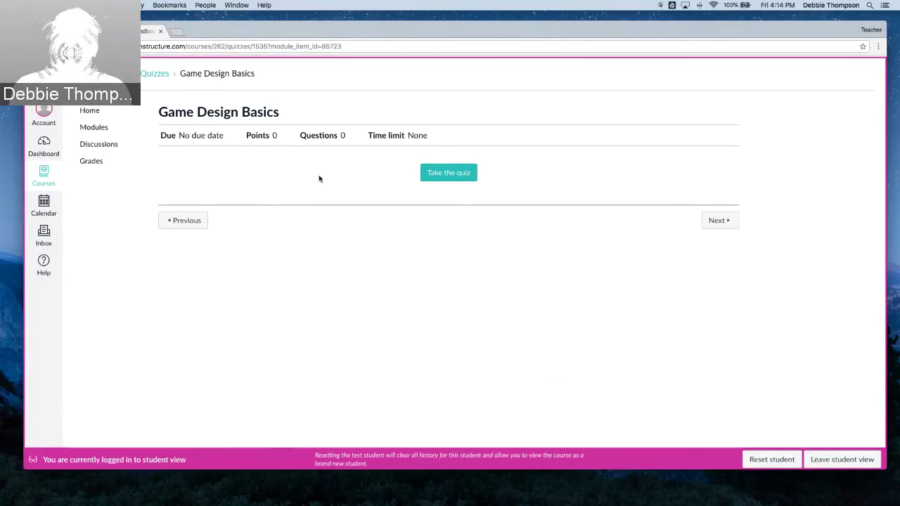
Leave student view and return to the course home page to review the module list
left_click(834, 458)
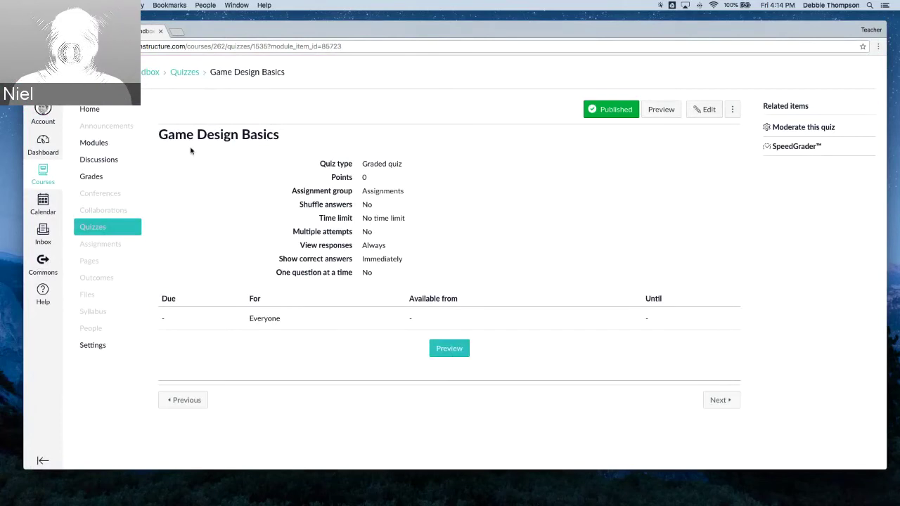
left_click(91, 111)
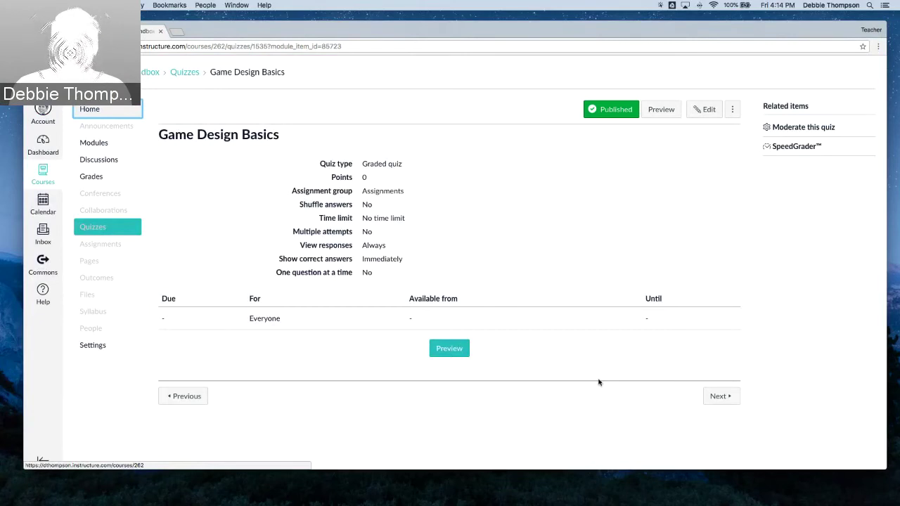
key("Return")
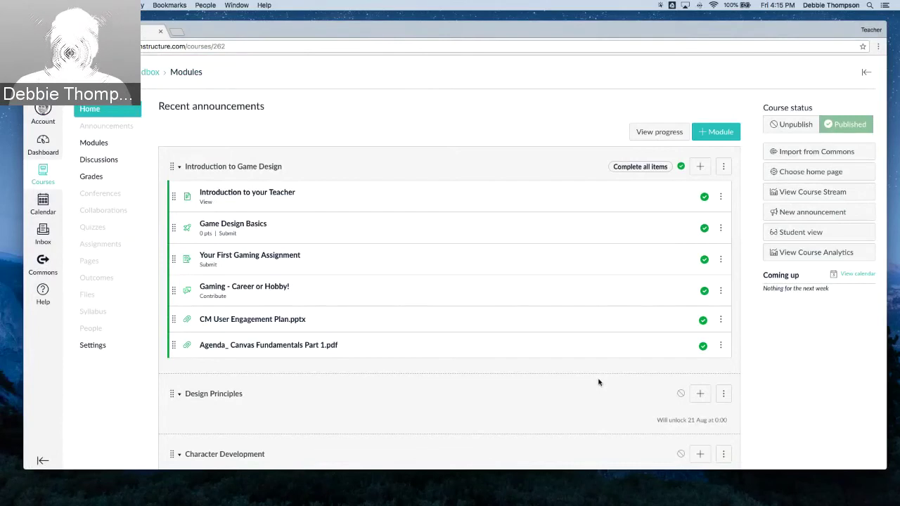
scroll(594, 386, "down", 2)
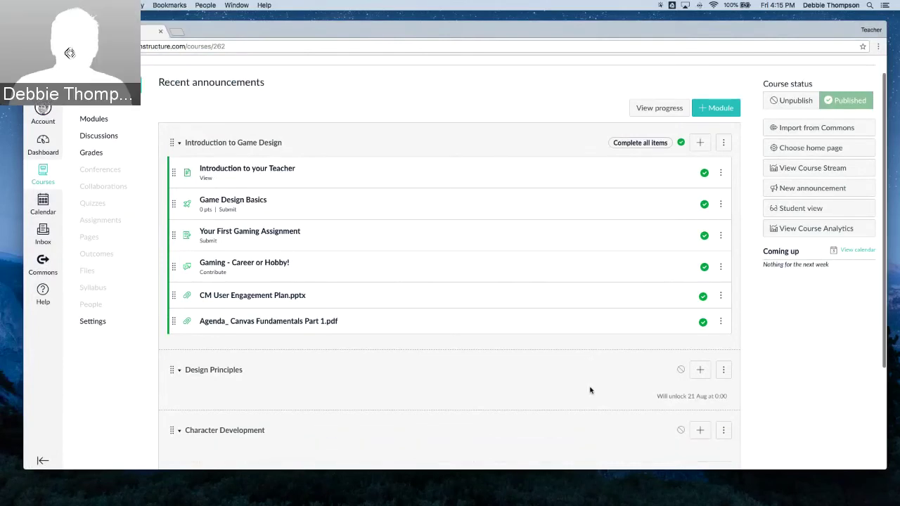
scroll(590, 390, "down", 1)
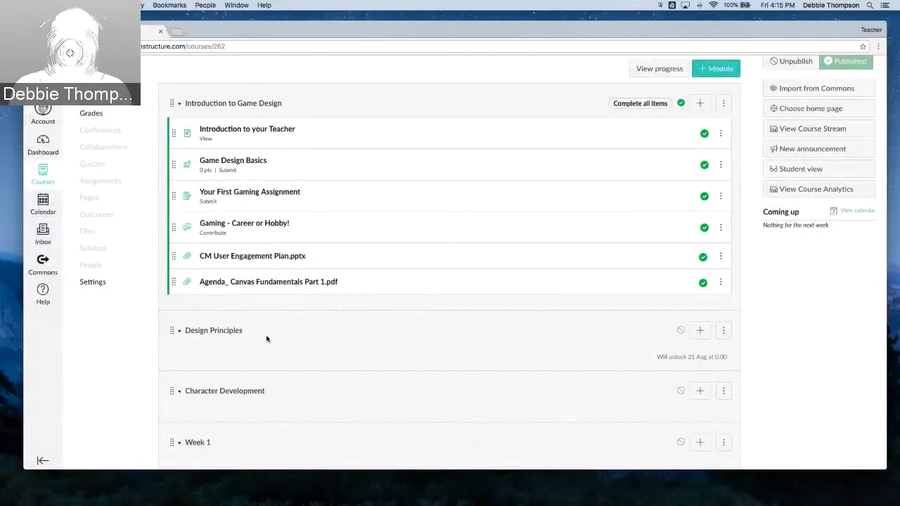
scroll(281, 339, "down", 1)
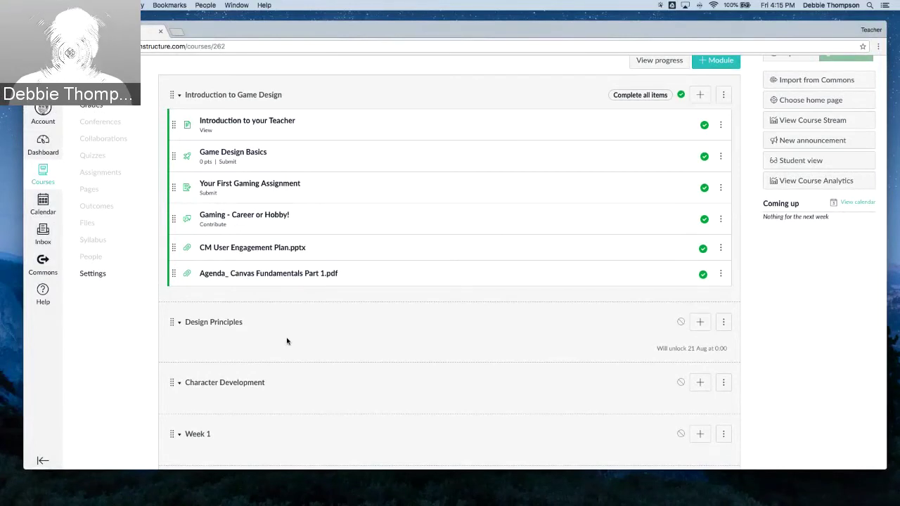
Examine the completion requirements of the Introduction to Game Design items and the status of the modules below
scroll(287, 341, "down", 3)
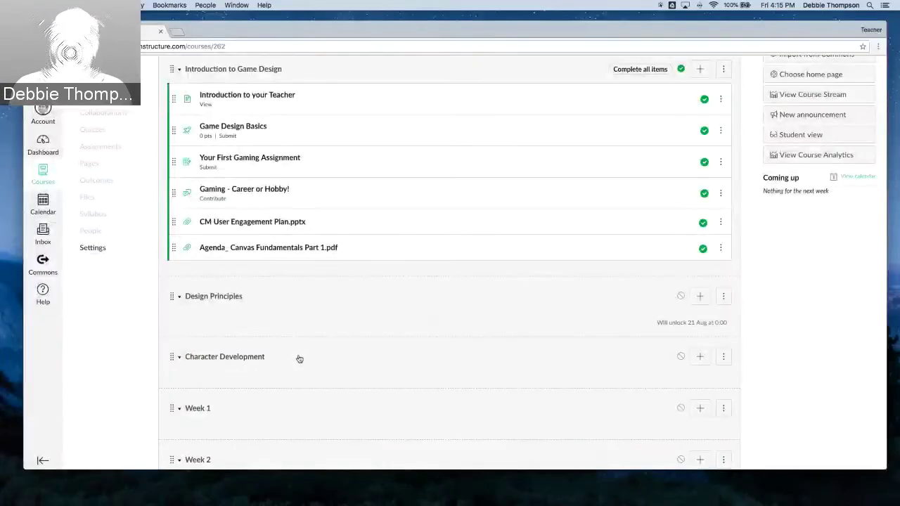
scroll(297, 359, "up", 5)
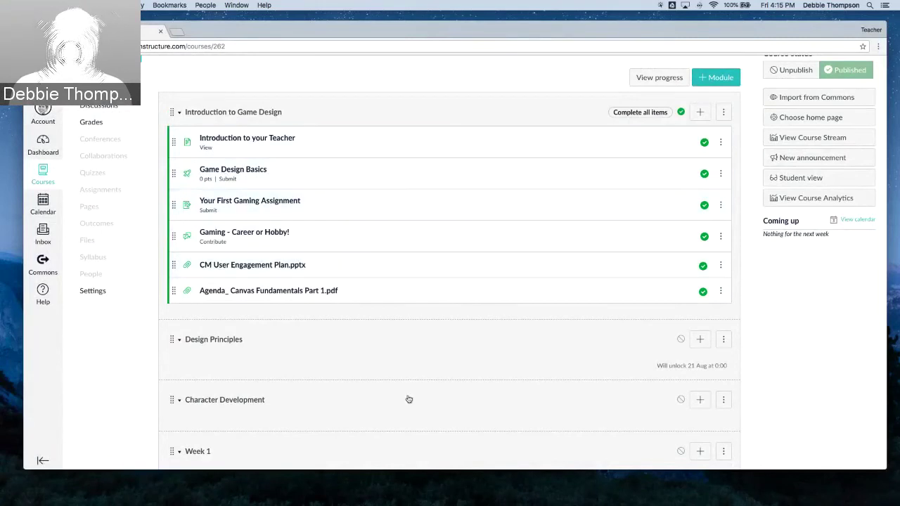
scroll(407, 398, "up", 3)
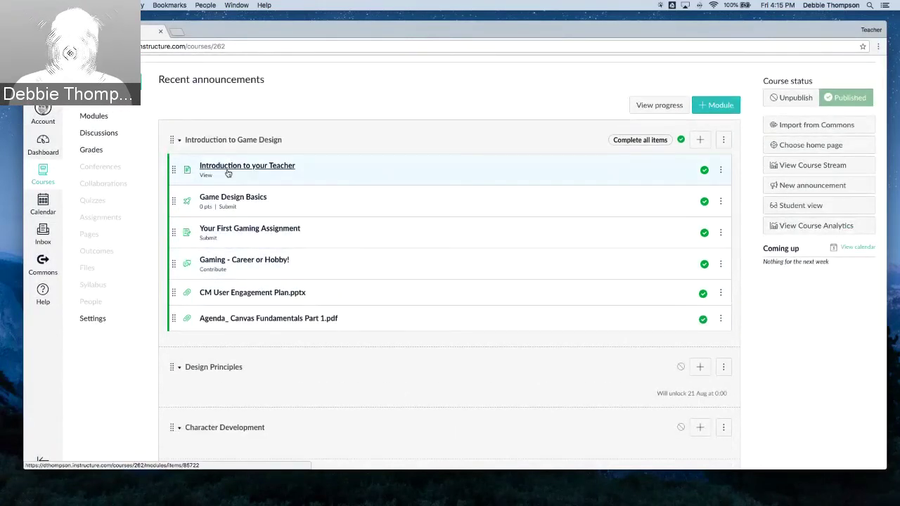
scroll(353, 405, "up", 2)
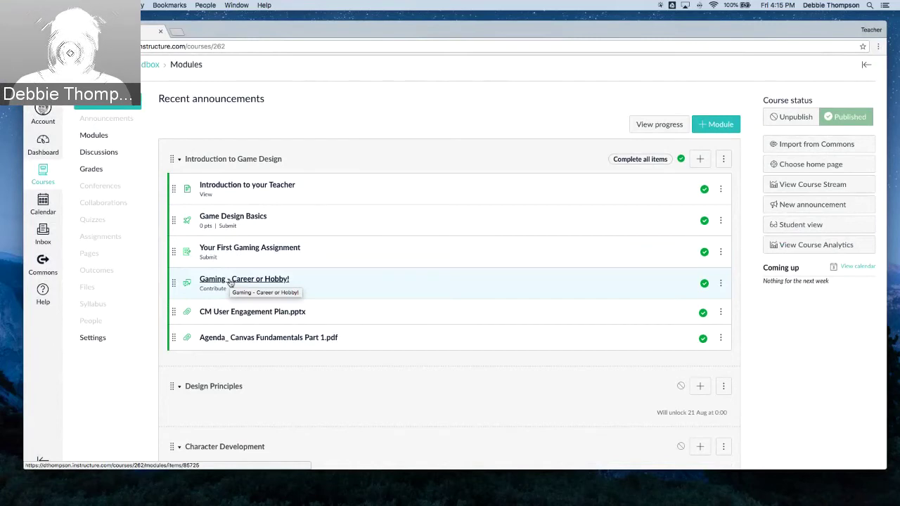
scroll(229, 281, "up", 1)
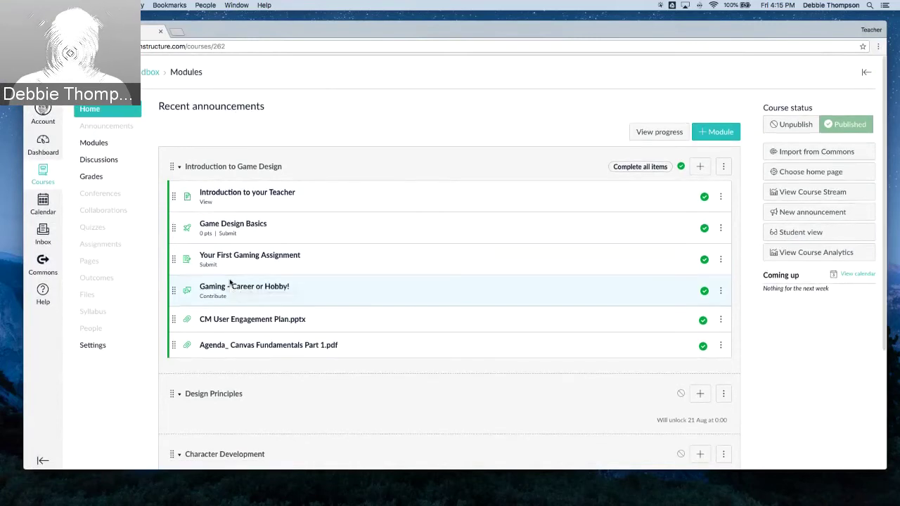
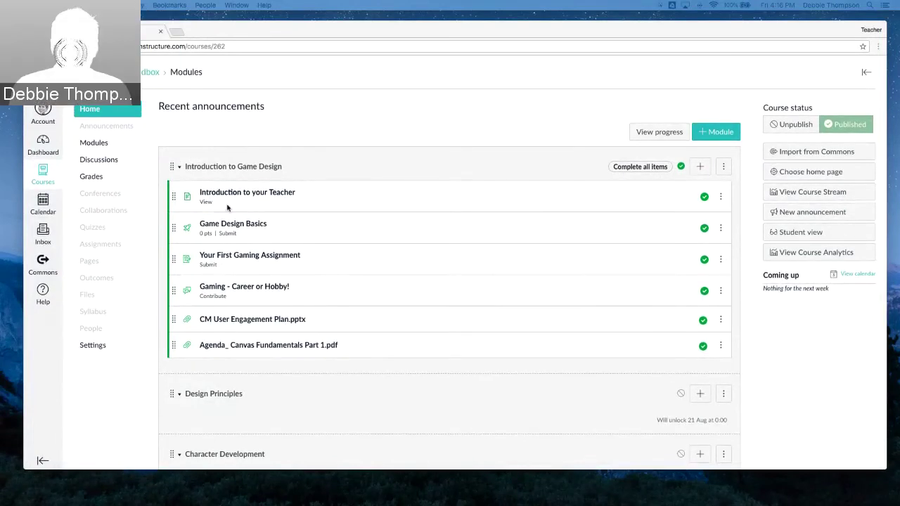
scroll(259, 232, "down", 2)
scroll(259, 232, "up", 1)
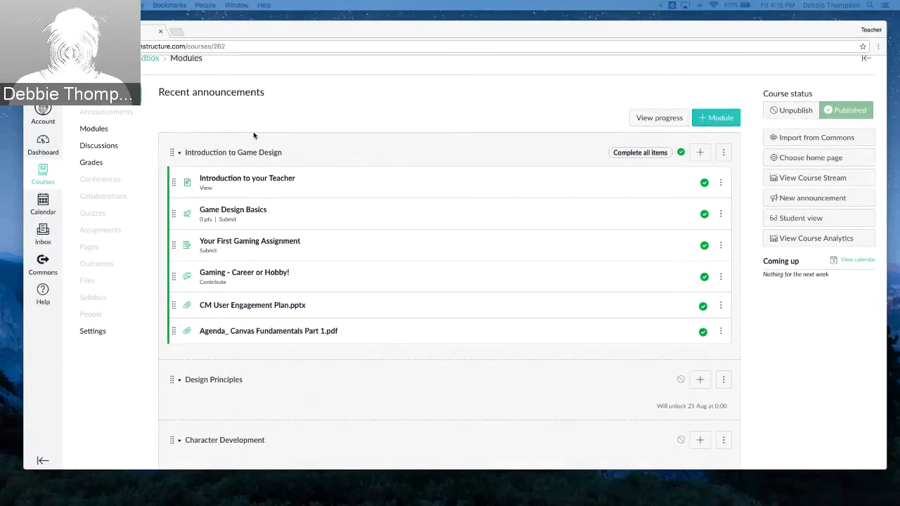
scroll(239, 132, "up", 1)
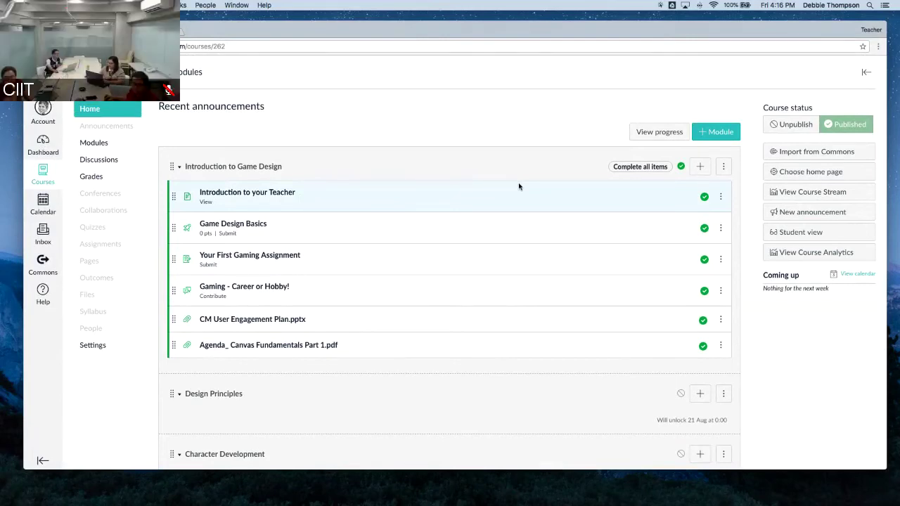
Go to the dashboard, reopen the Training Sandbox course and open its course details settings
left_click(51, 146)
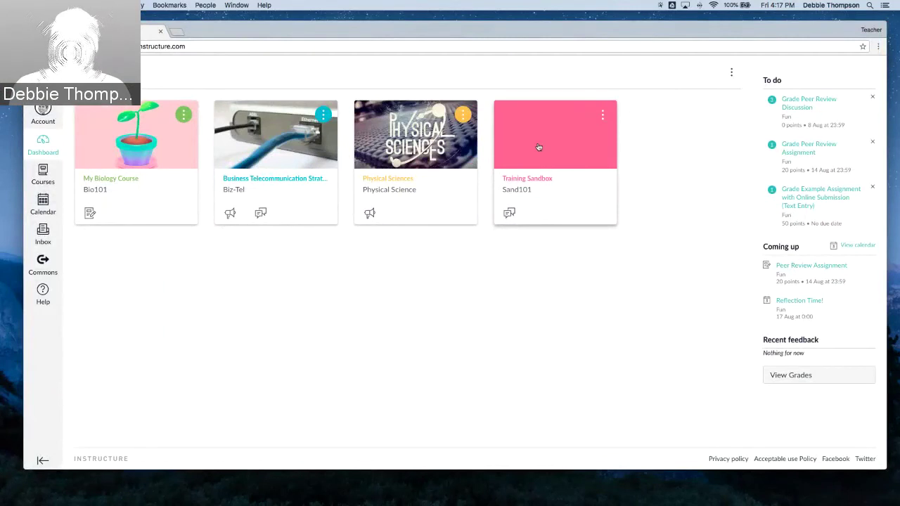
left_click(537, 147)
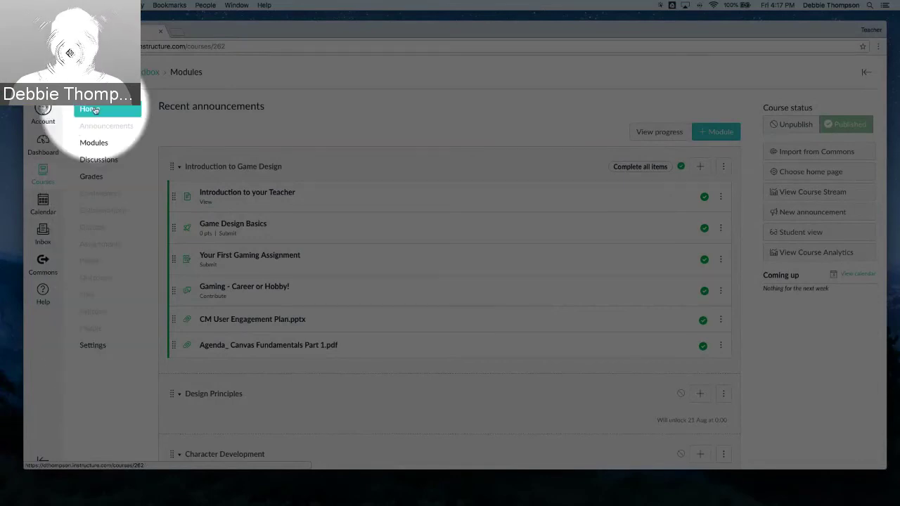
left_click(96, 344)
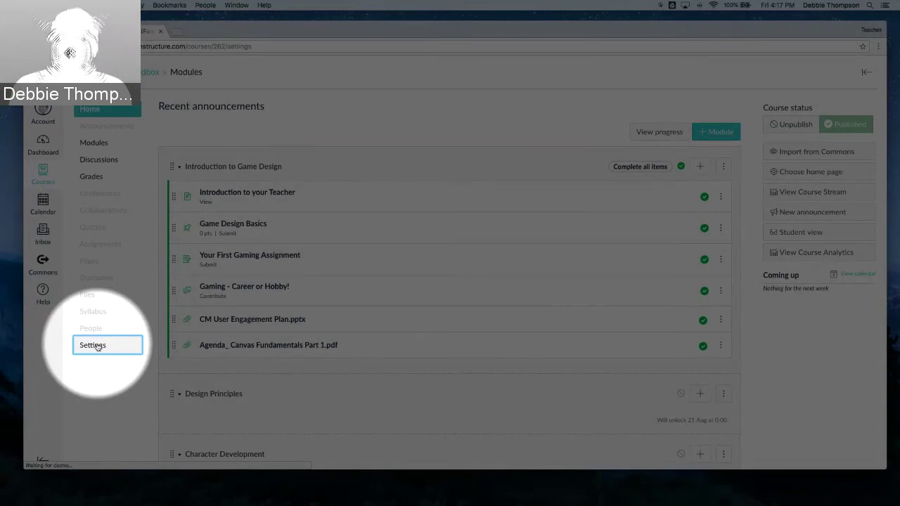
scroll(211, 281, "down", 1)
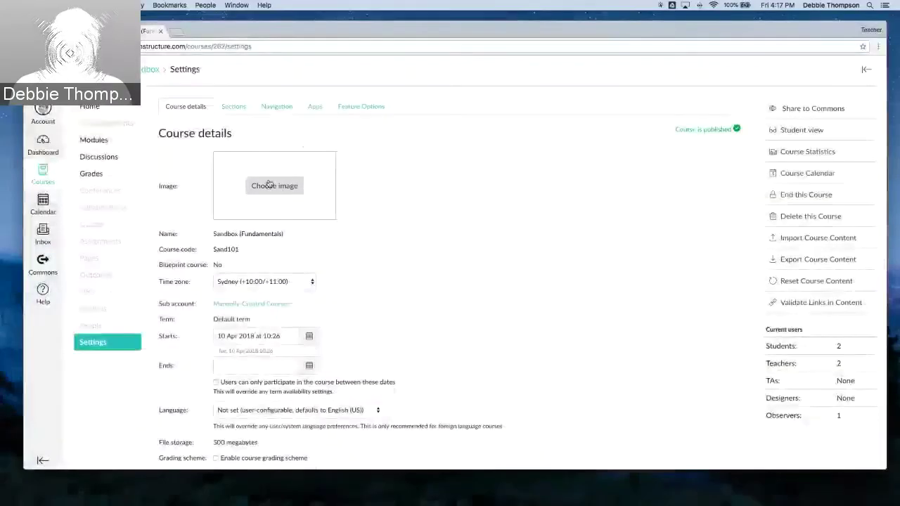
Set the course image to the turquoise forest lake photo from a flickr search for "sunshine" and check the course card on the dashboard
left_click(271, 186)
left_click(167, 212)
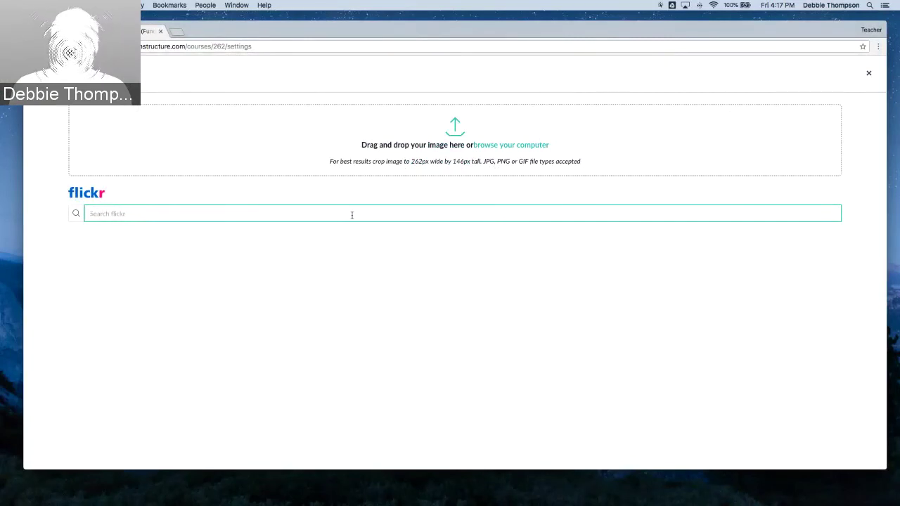
type("sunshine")
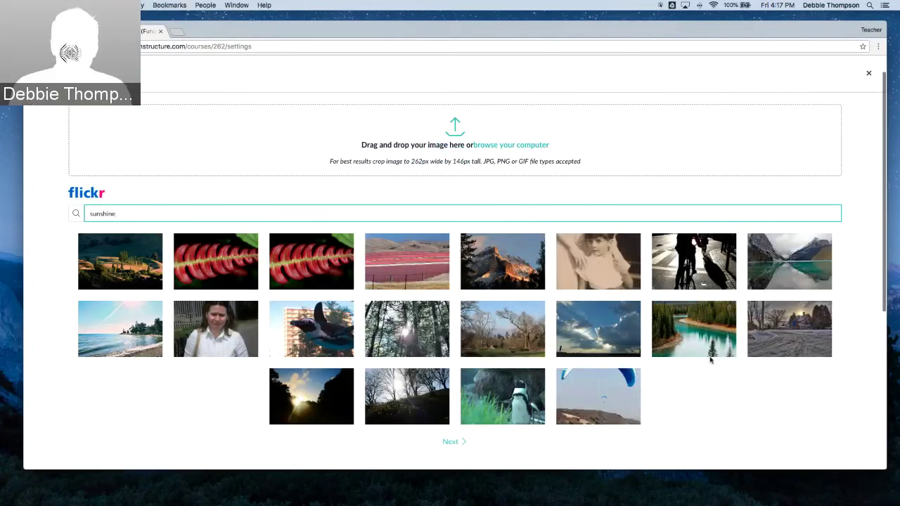
left_click(693, 334)
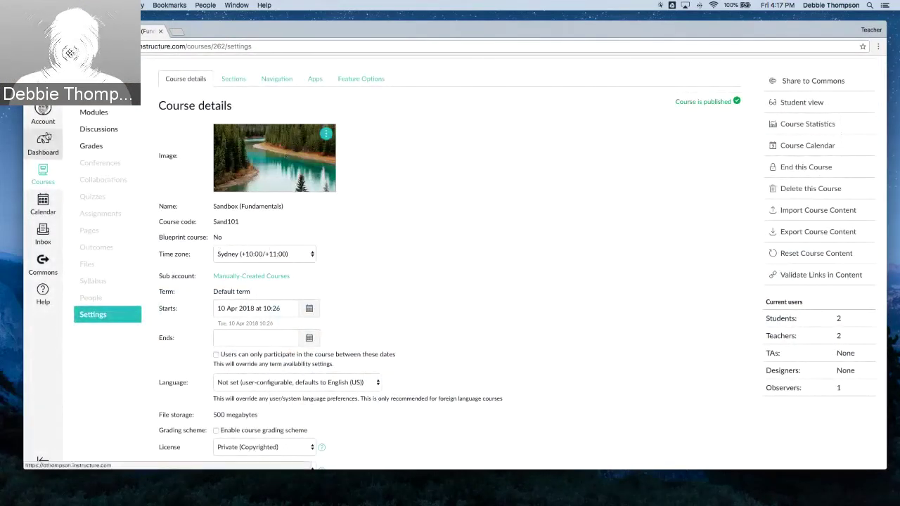
left_click(44, 139)
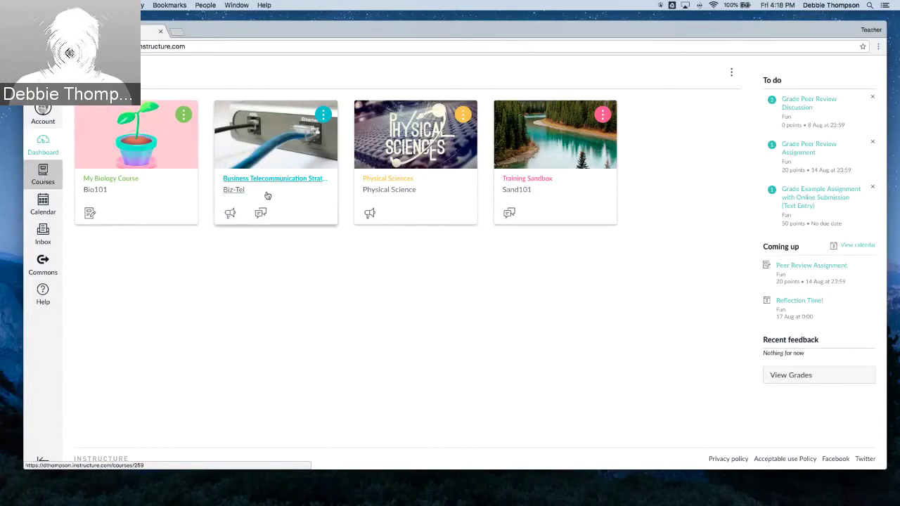
Reopen the Training Sandbox course and display the External Apps section of its settings
left_click(523, 146)
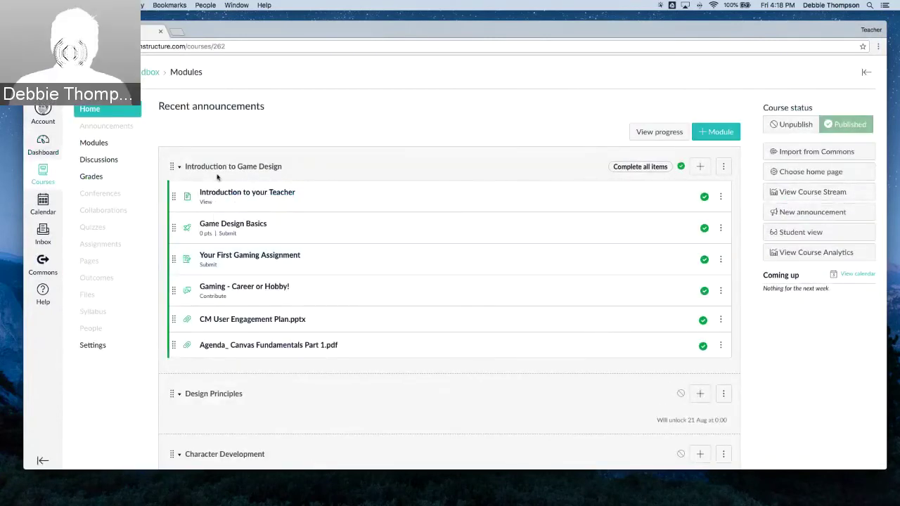
right_click(97, 347)
left_click(97, 345)
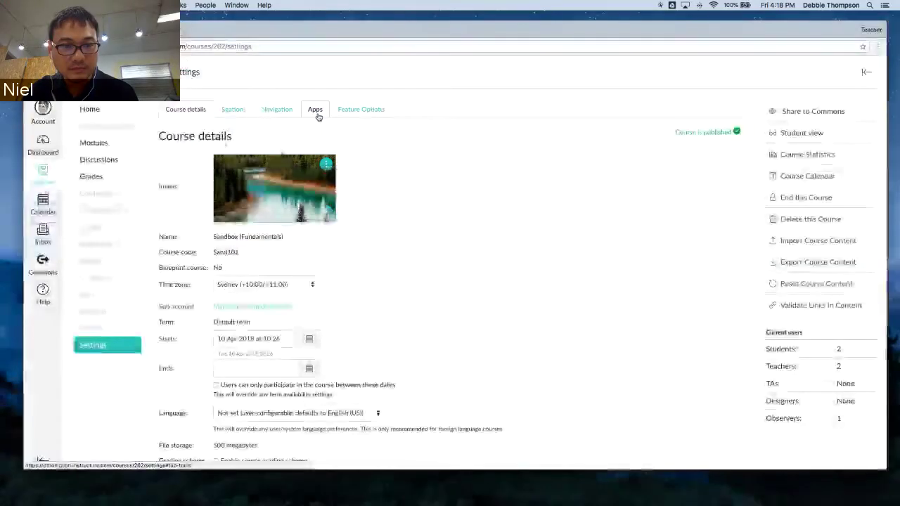
left_click(315, 111)
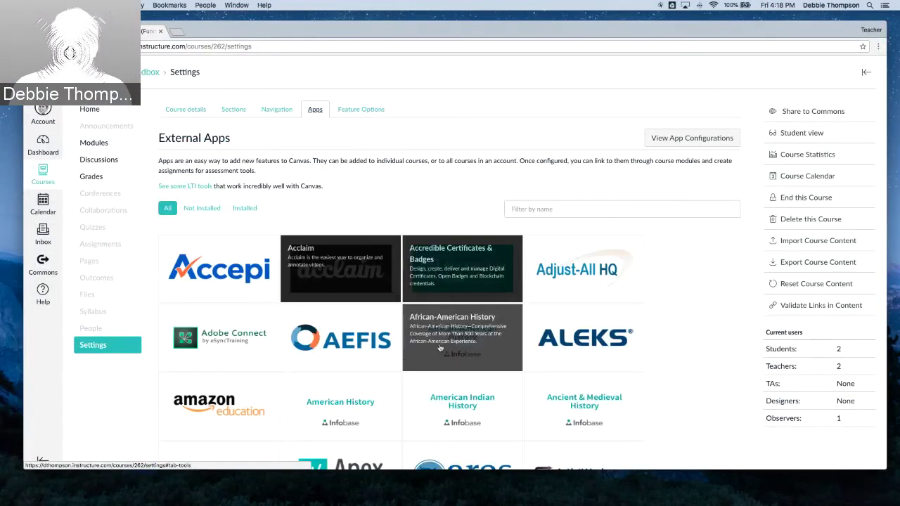
Browse the catalogue of external apps that can be added to the course
scroll(690, 394, "down", 1)
scroll(691, 394, "down", 5)
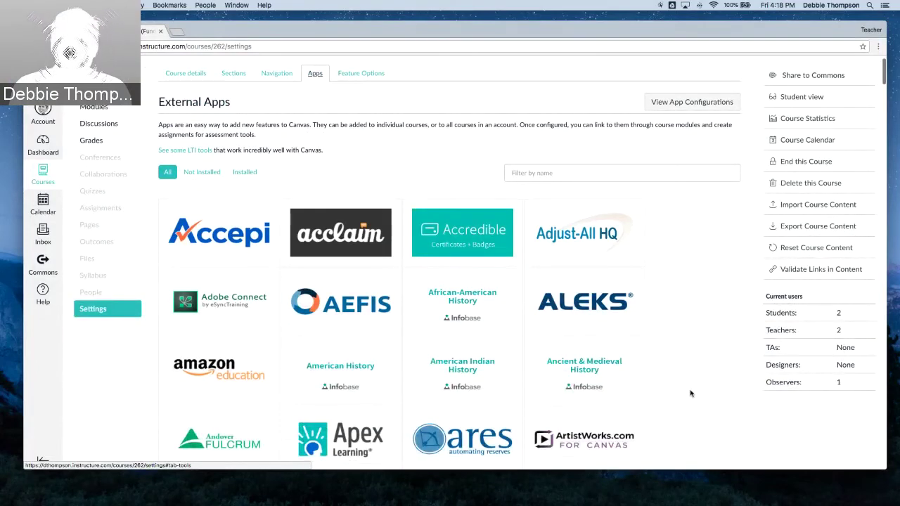
scroll(690, 394, "down", 3)
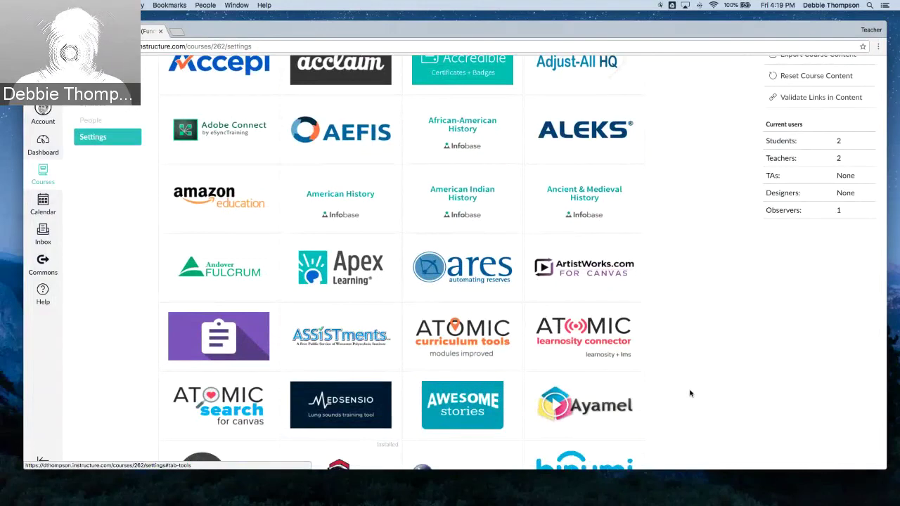
scroll(690, 394, "down", 4)
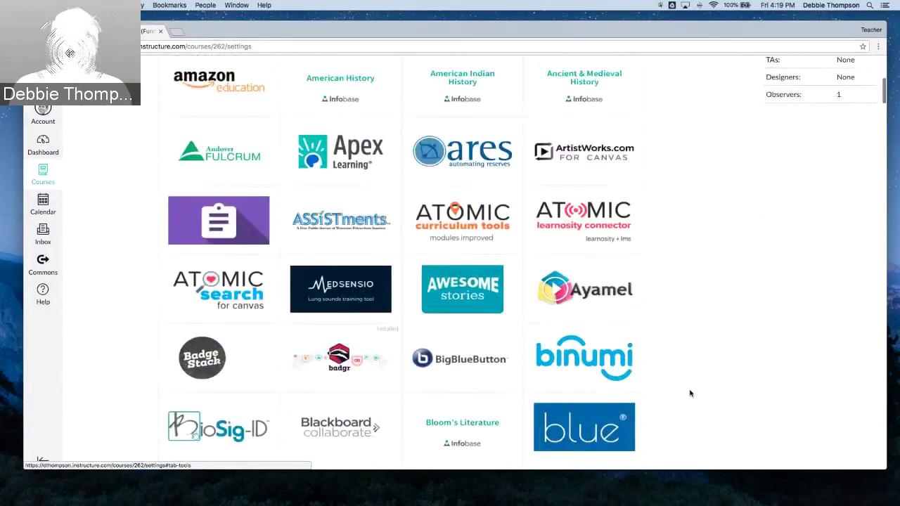
scroll(560, 229, "up", 12)
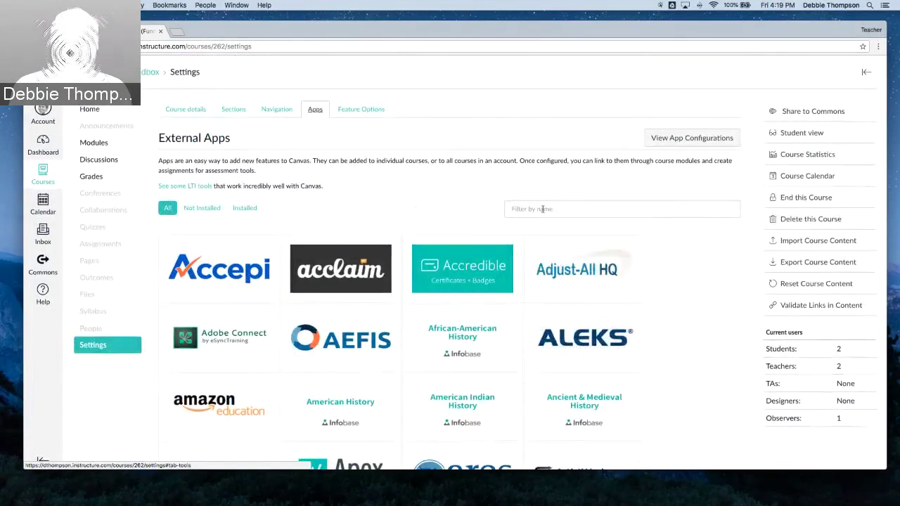
Filter the external apps by the name "you" and clear the filter again
left_click(542, 208)
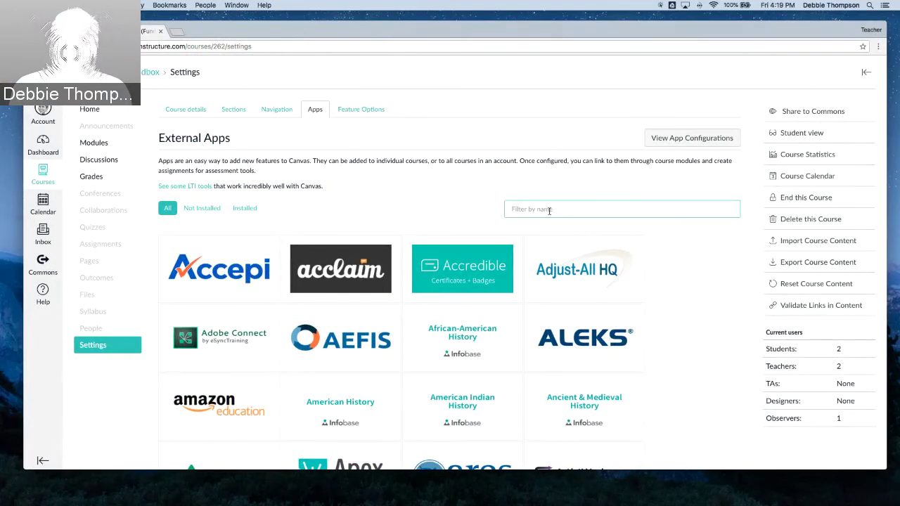
type("you")
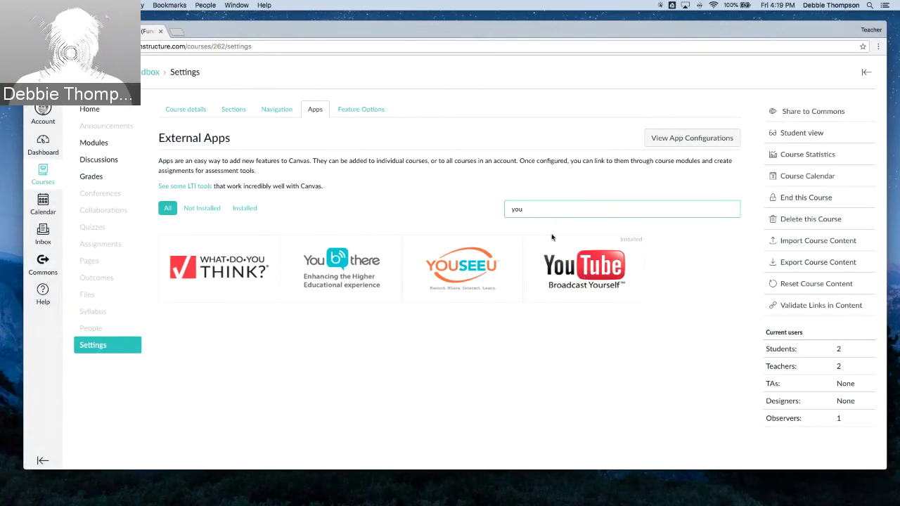
left_click_drag(538, 209, 415, 206)
key("BackSpace")
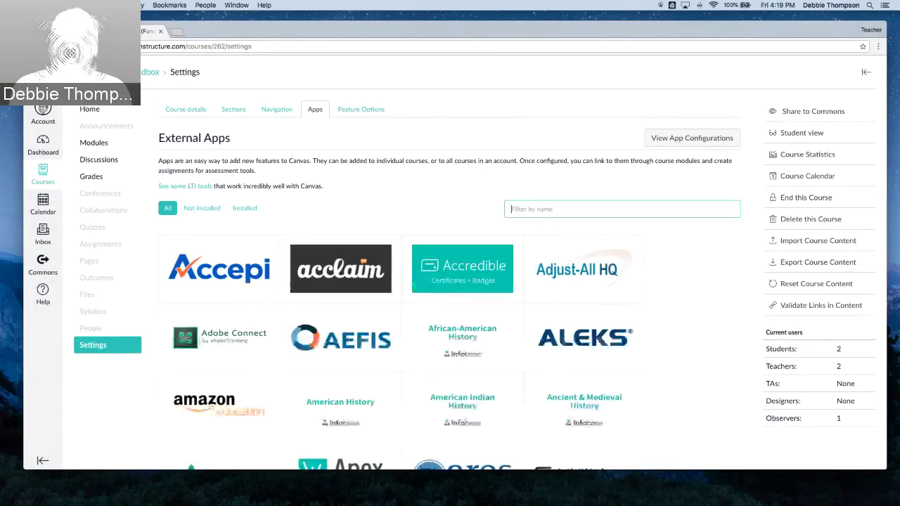
Look further through the unfiltered list of external apps and return to its beginning
scroll(668, 389, "down", 3)
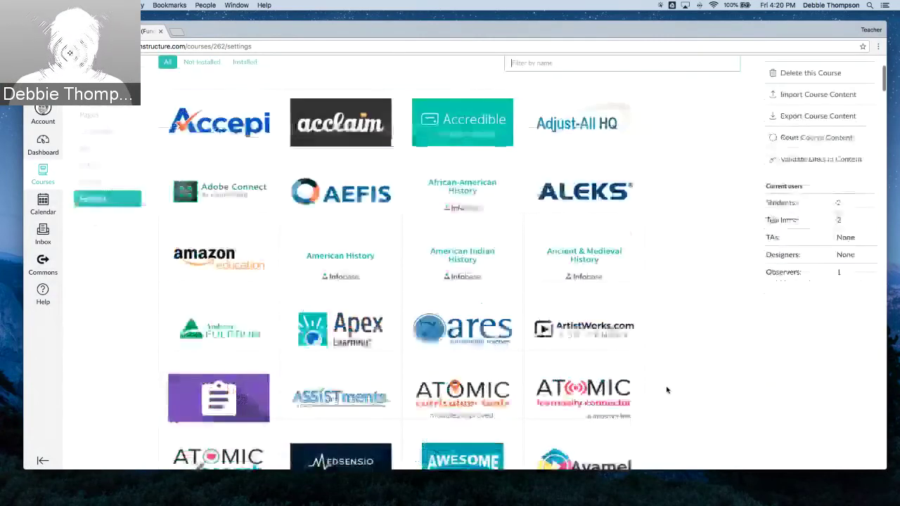
scroll(667, 389, "down", 3)
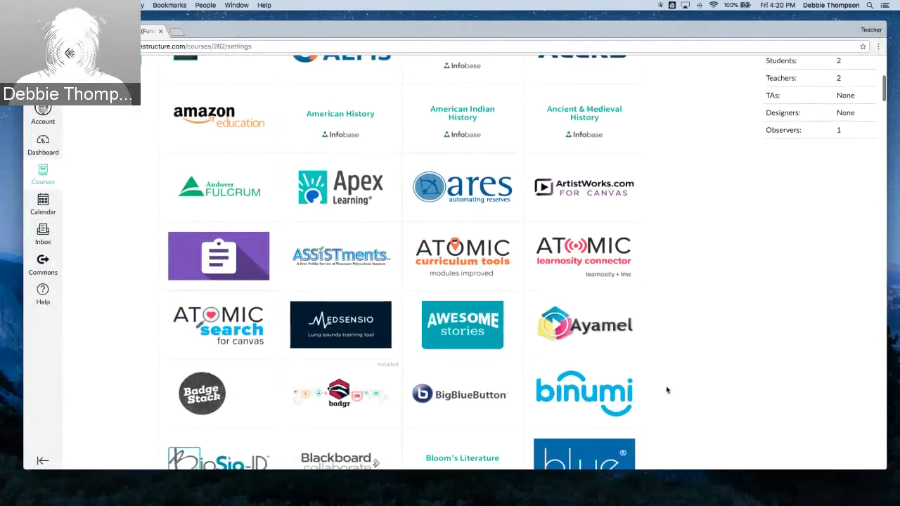
scroll(667, 389, "down", 2)
scroll(667, 390, "down", 5)
scroll(667, 390, "up", 7)
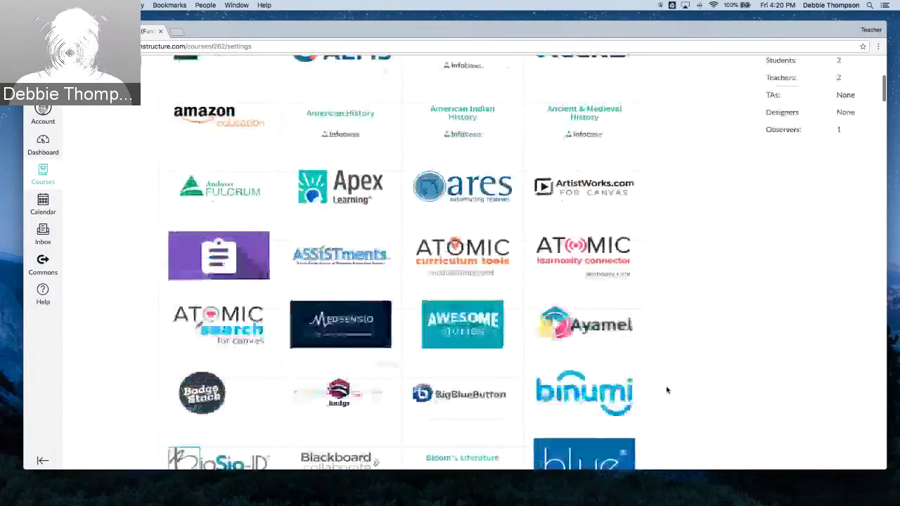
scroll(667, 390, "up", 5)
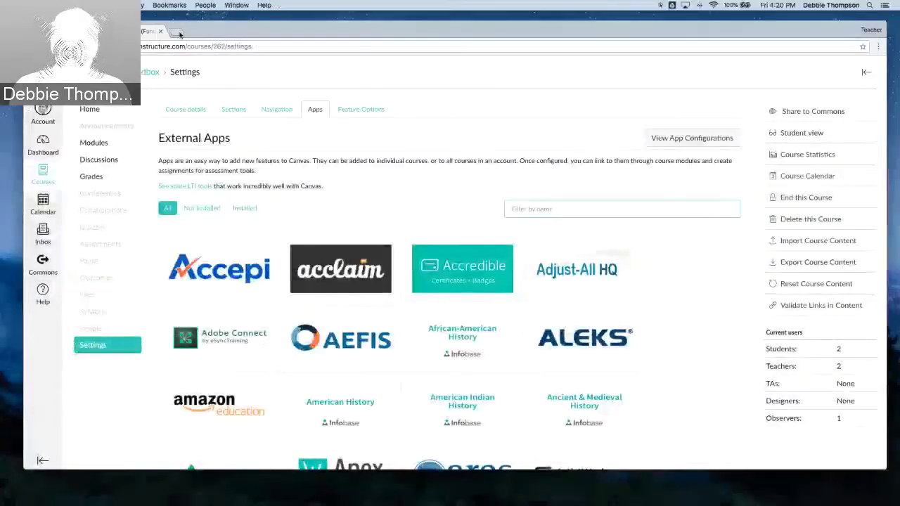
Open the EduAppCenter website in a new browser tab
left_click(176, 31)
type("eduapp")
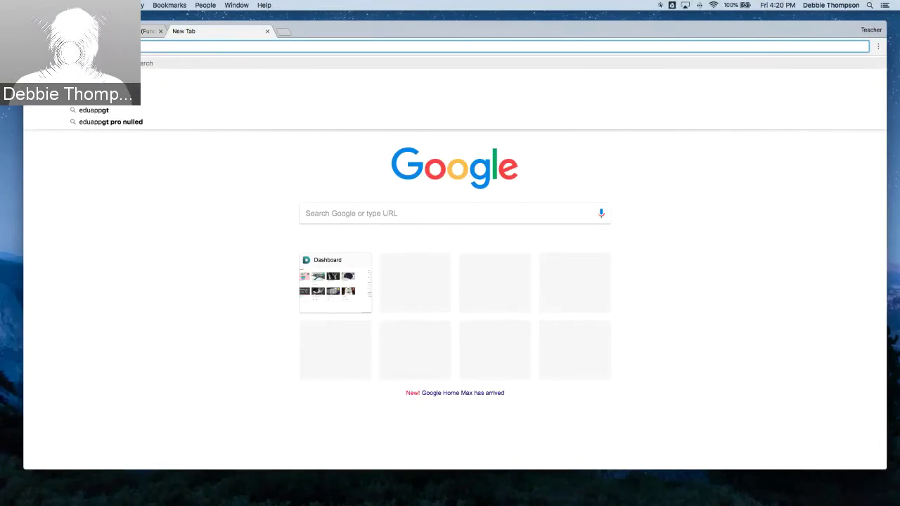
type("gt")
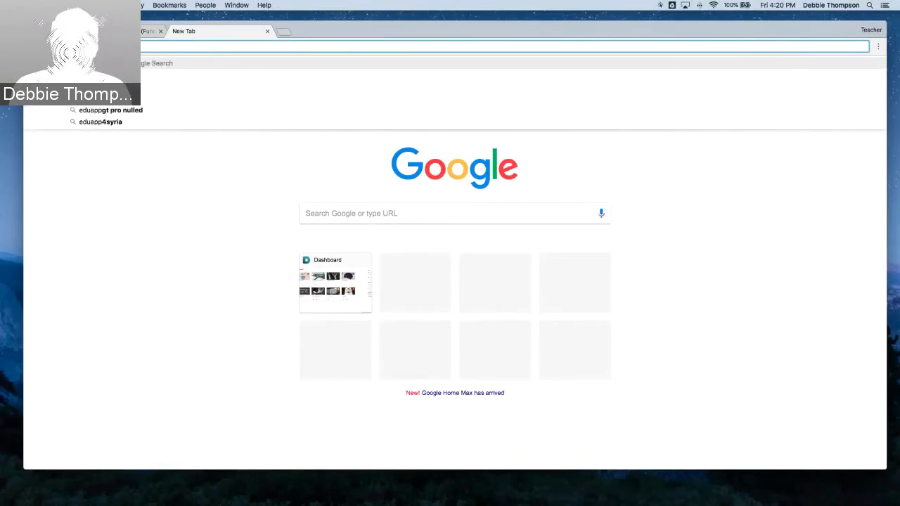
key("Return")
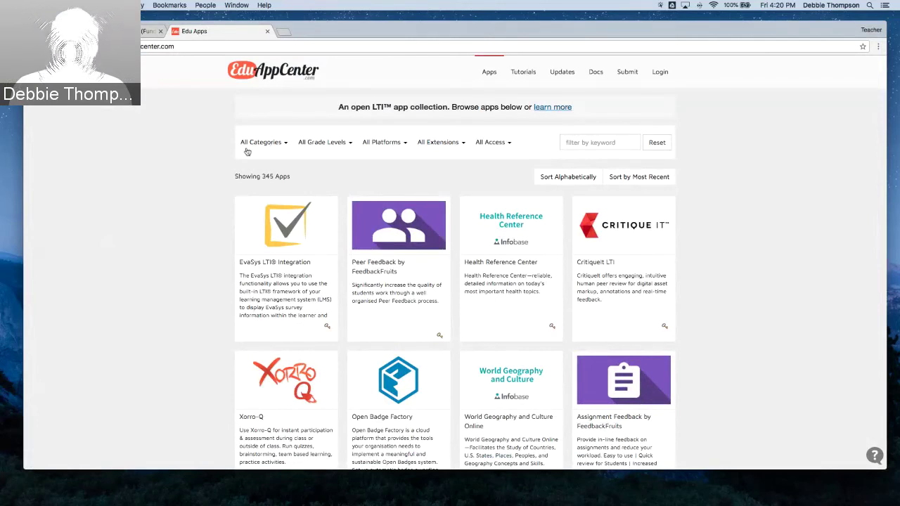
Filter the EduAppCenter app collection to the Completely Free category
scroll(733, 322, "down", 1)
scroll(733, 322, "up", 1)
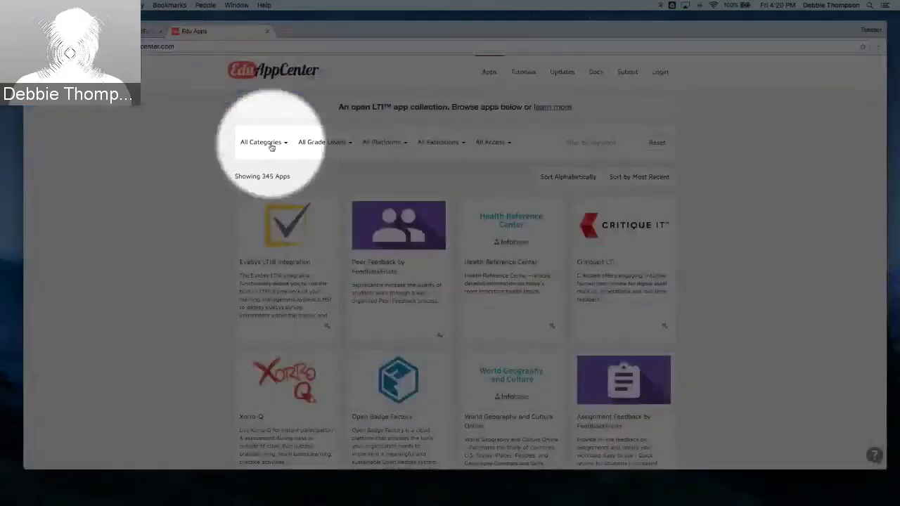
left_click(258, 143)
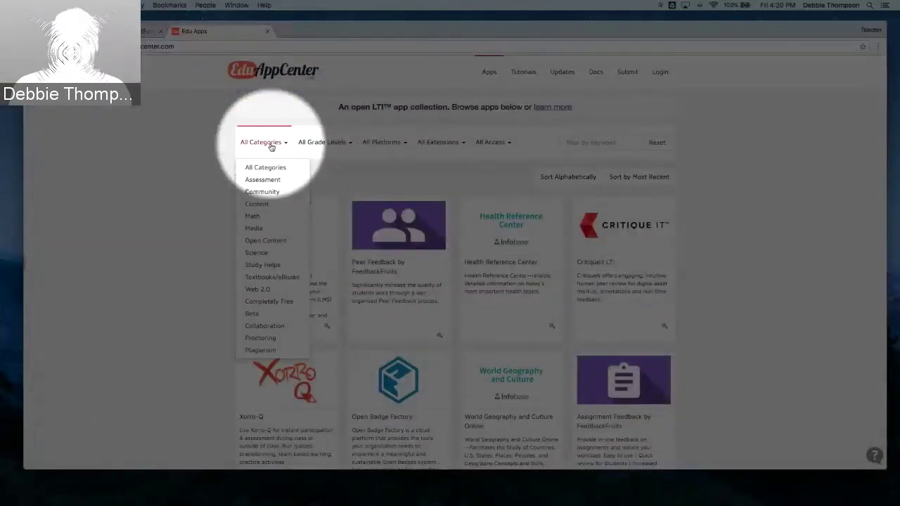
left_click(263, 302)
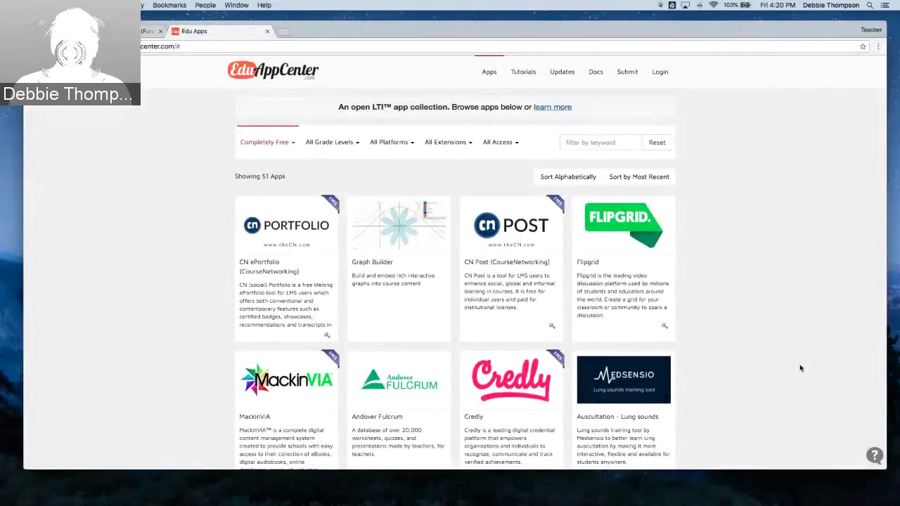
Browse the completely free apps in the EduAppCenter collection and return to the beginning of the list
scroll(795, 368, "down", 3)
scroll(792, 370, "down", 2)
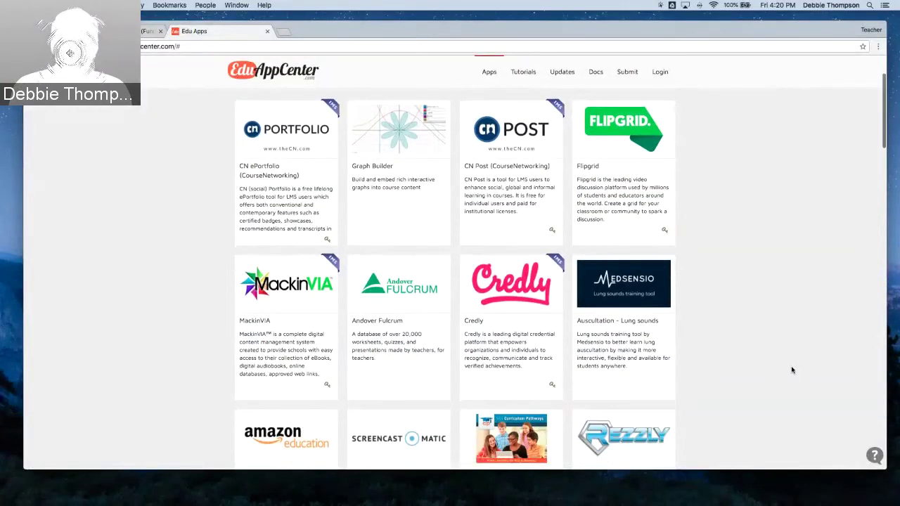
scroll(791, 370, "down", 4)
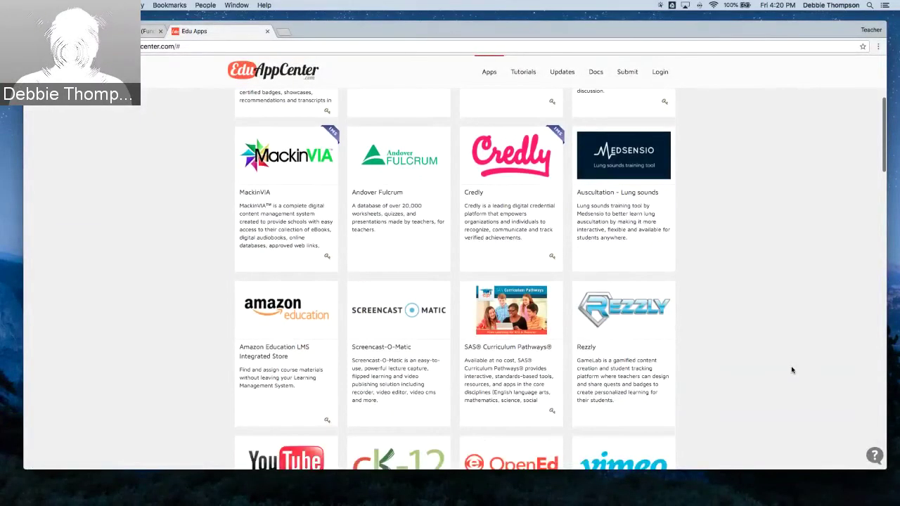
scroll(791, 370, "down", 2)
scroll(791, 370, "down", 6)
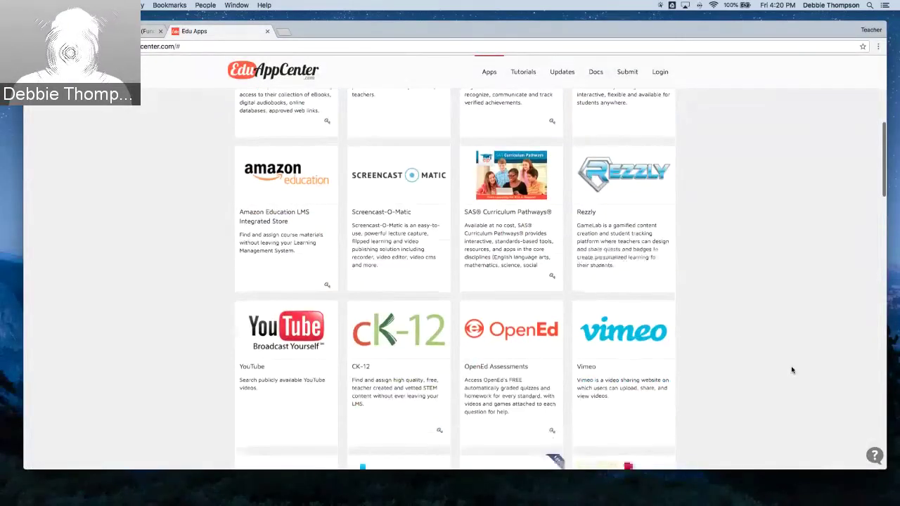
scroll(791, 370, "down", 2)
scroll(792, 370, "up", 2)
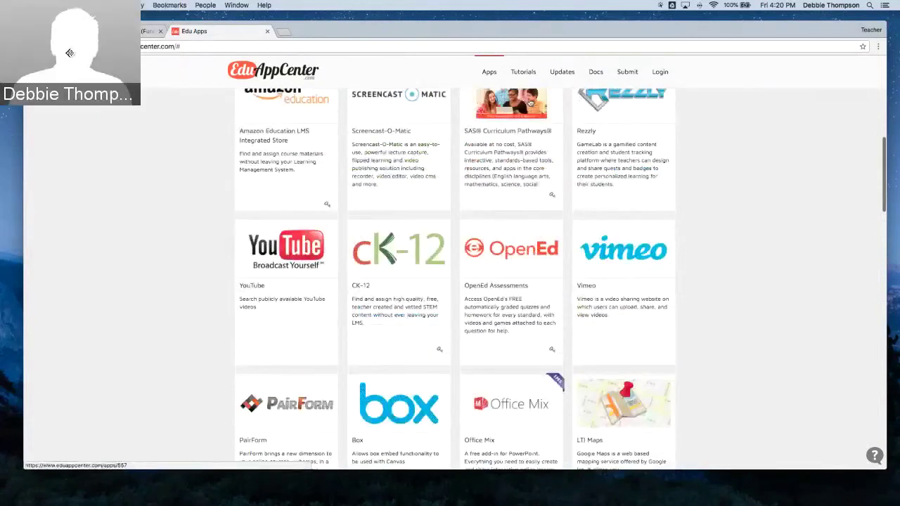
scroll(752, 319, "up", 8)
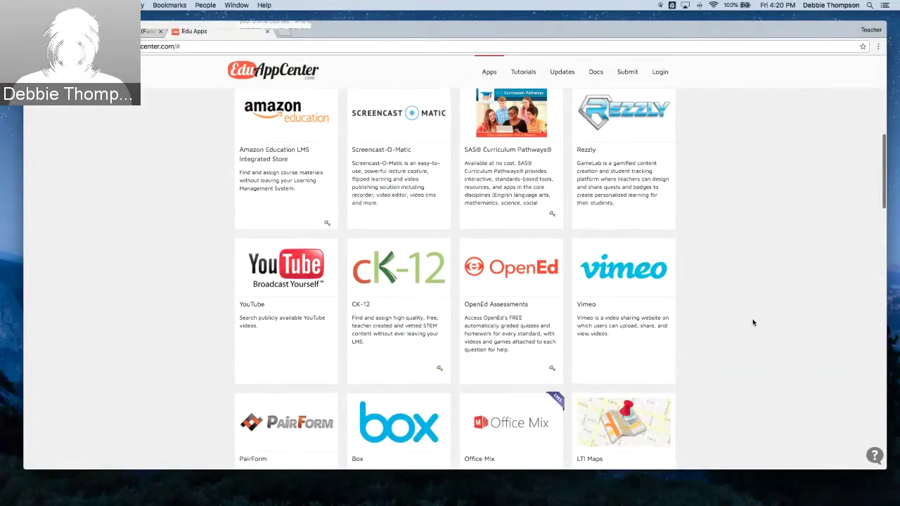
scroll(756, 312, "up", 3)
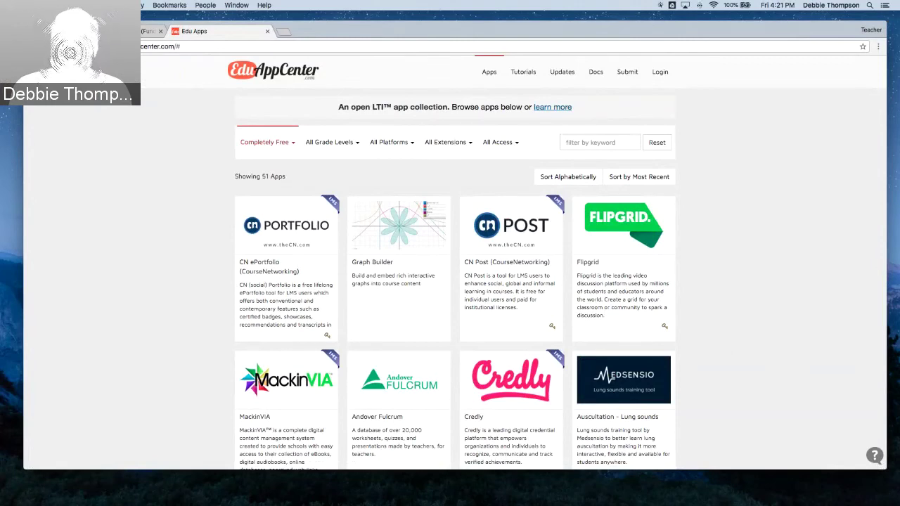
Switch back to the Canvas course modules and open the Introduction to your Teacher page for editing
key("ctrl+shift+Tab")
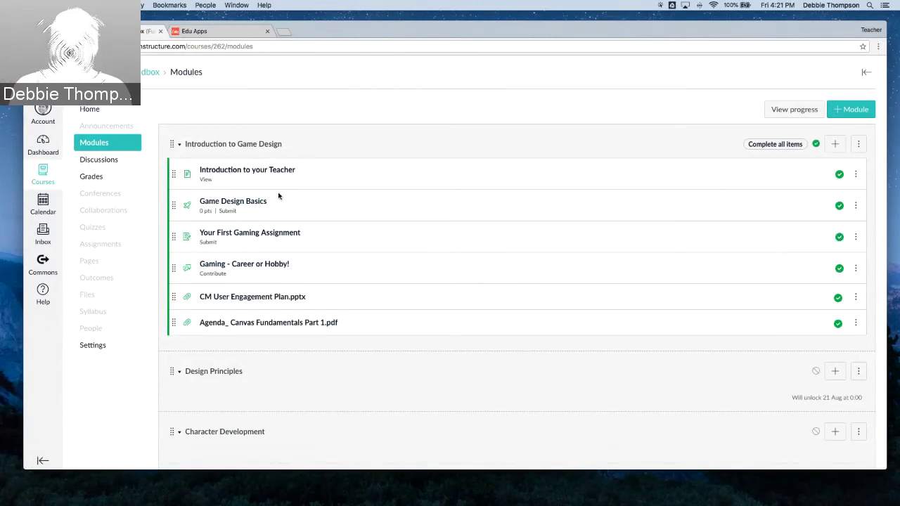
left_click(235, 173)
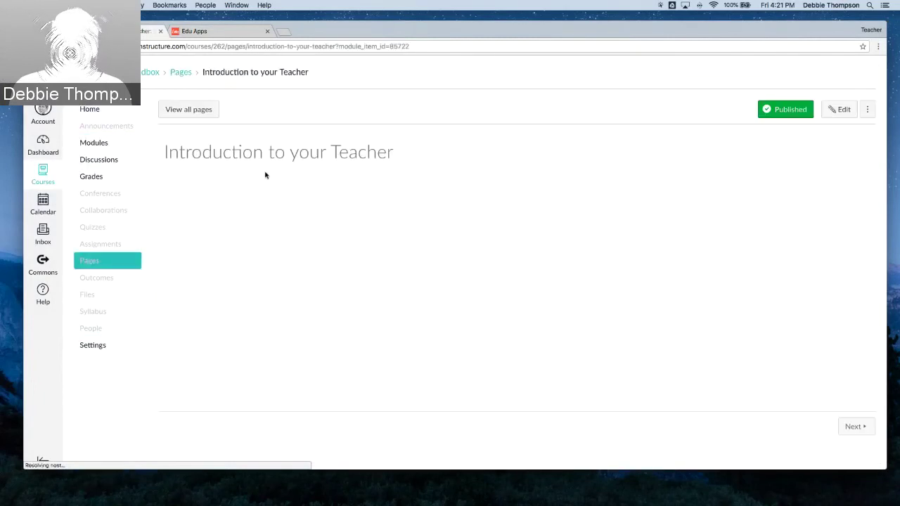
left_click(840, 109)
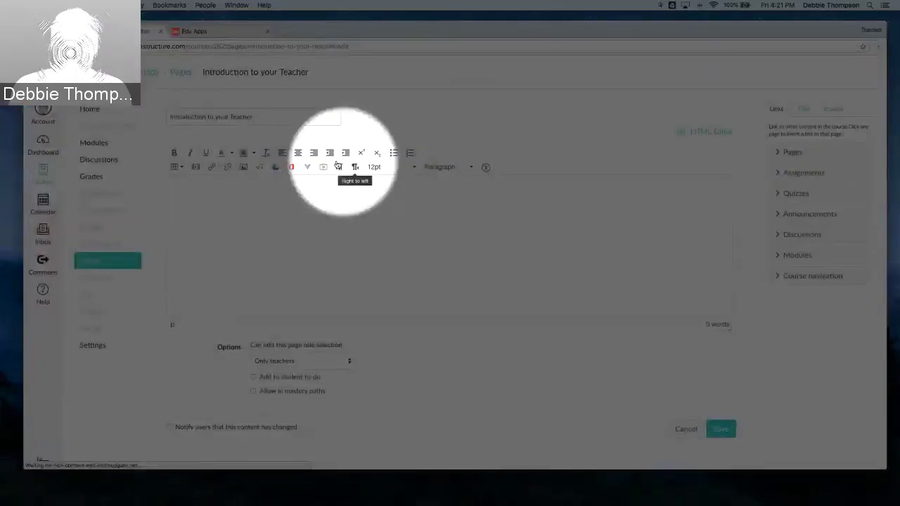
Check which additional external tools the page's rich content editor offers, and close the list without choosing one
left_click(275, 167)
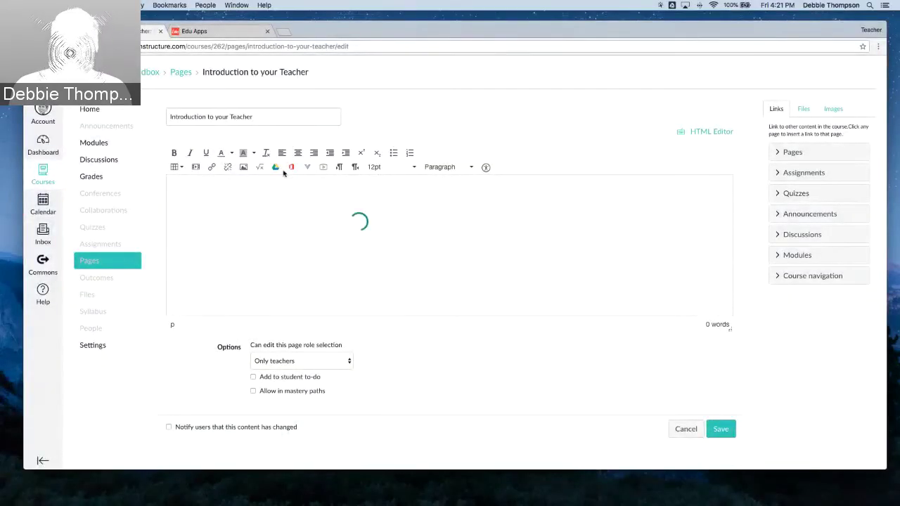
scroll(285, 170, "up", 3)
scroll(286, 172, "up", 3)
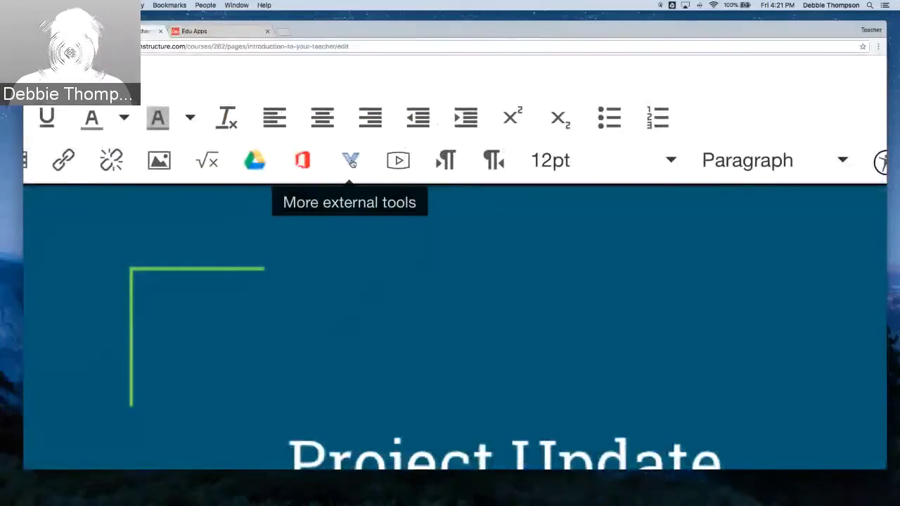
left_click(351, 161)
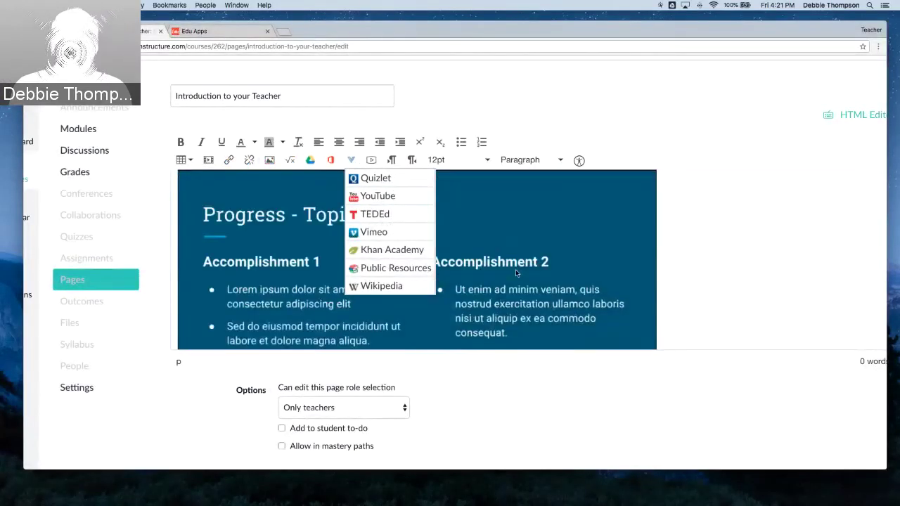
left_click(695, 272)
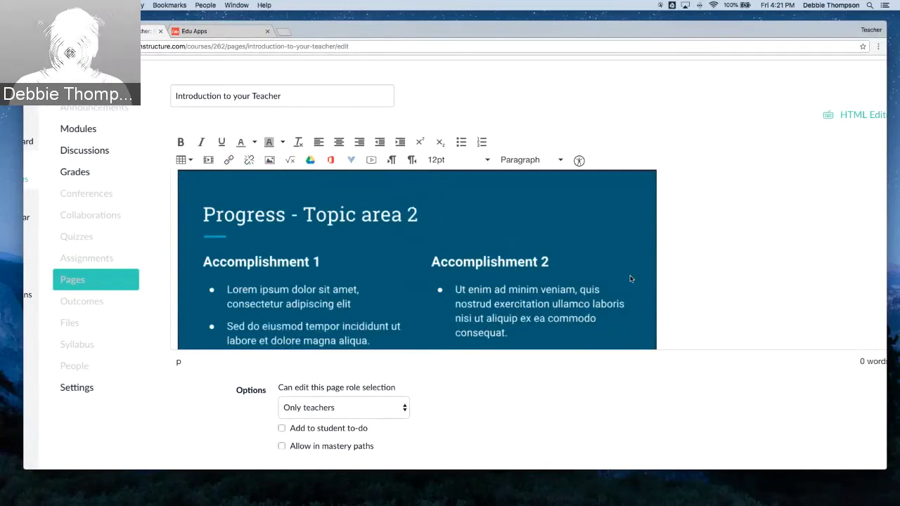
Delete the embedded Google Slides presentation from the page content
scroll(658, 333, "down", 3)
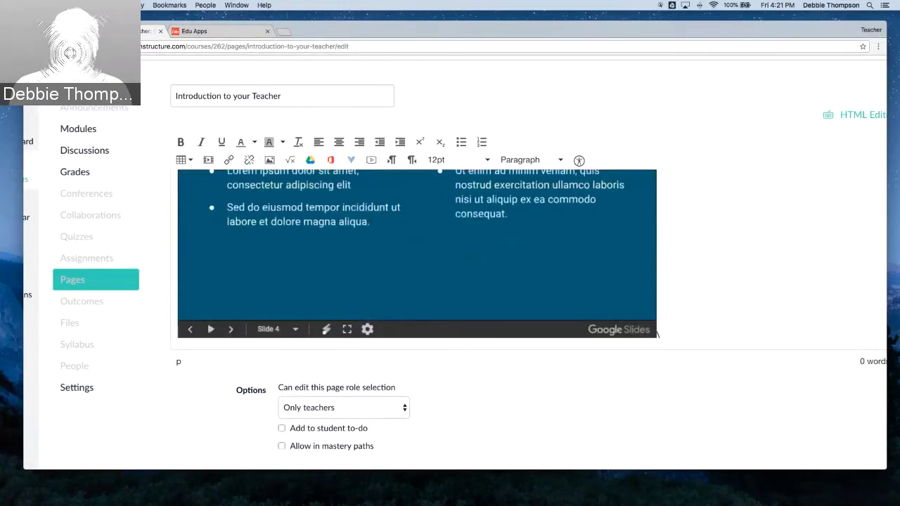
scroll(656, 335, "right", 1)
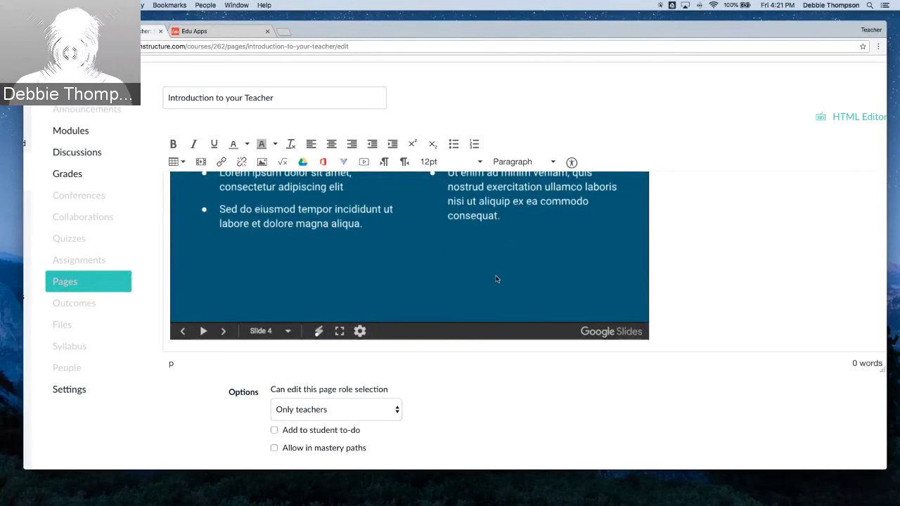
key("BackSpace")
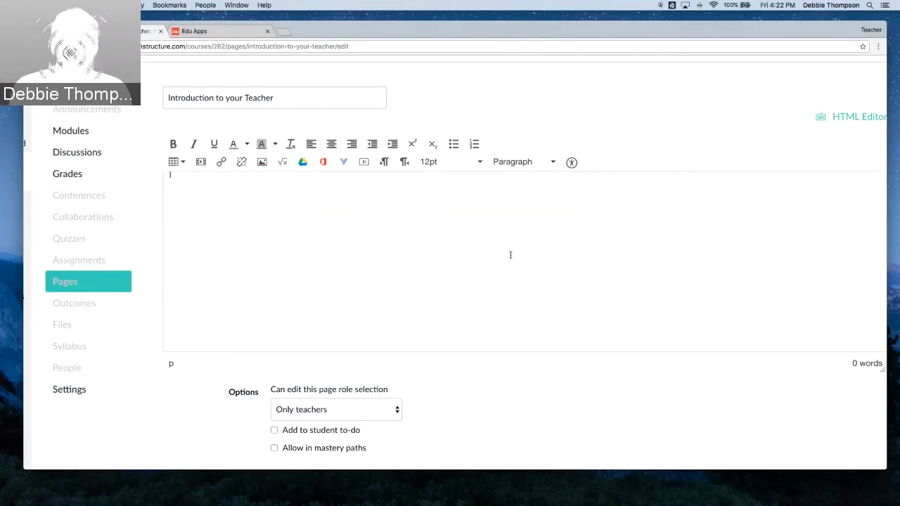
Use the editor's YouTube external tool to search for "funny cats"
left_click(344, 163)
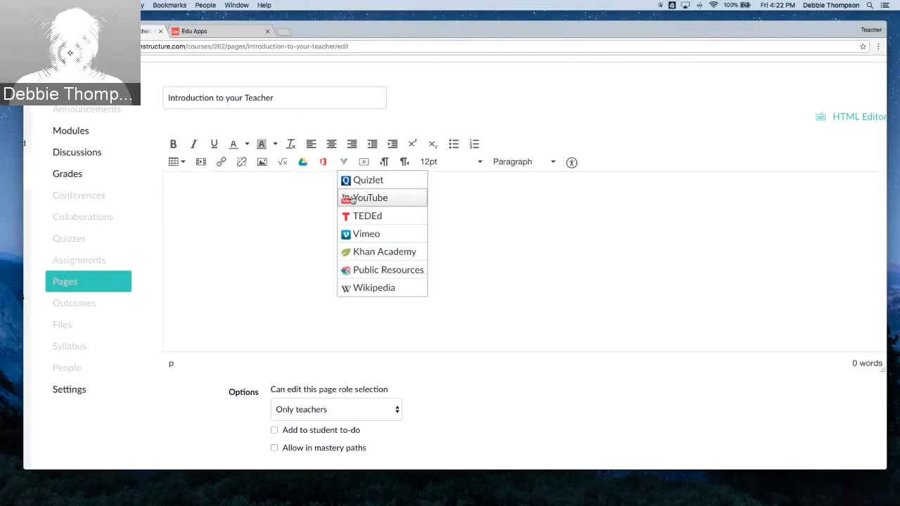
left_click(356, 201)
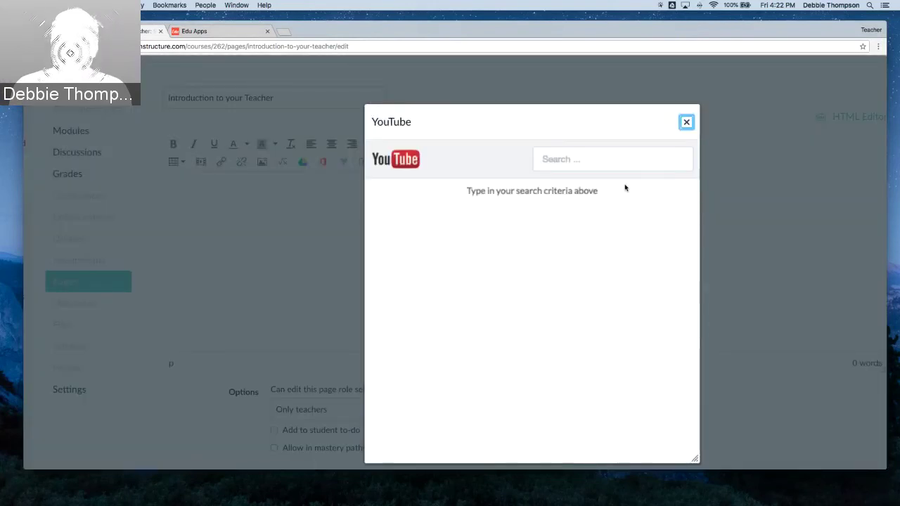
left_click(590, 162)
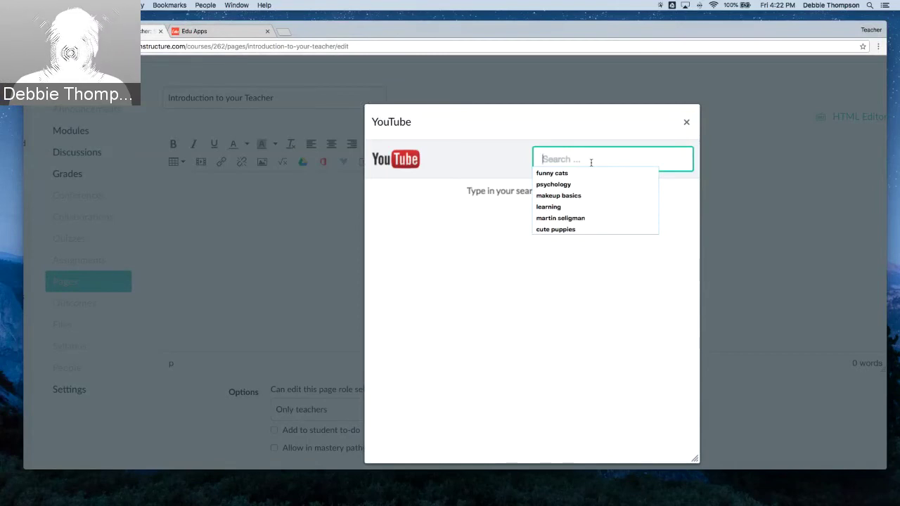
left_click(571, 175)
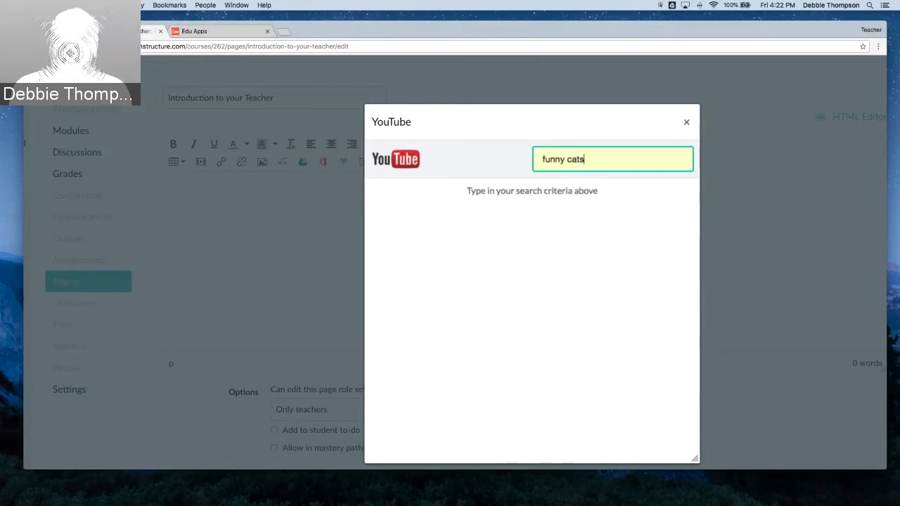
key("Return")
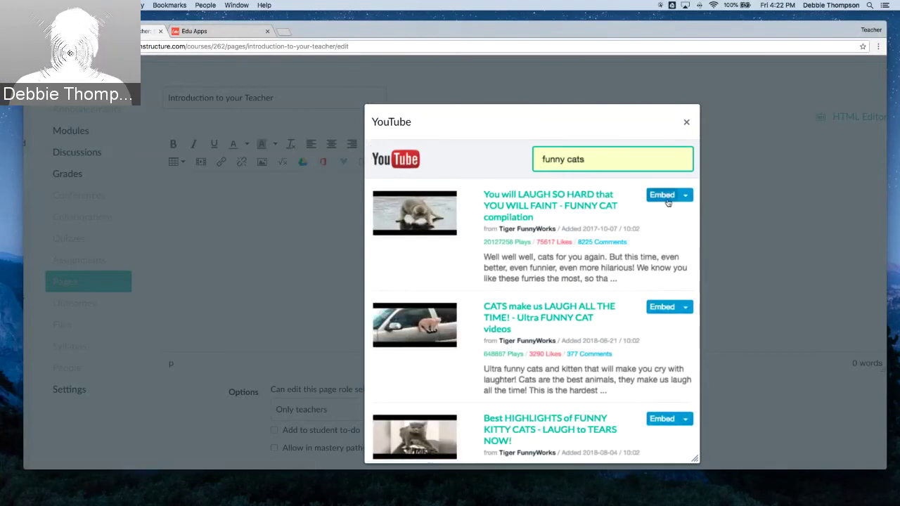
Embed the first video result in the page with the Embed Small option and save the page
left_click(685, 201)
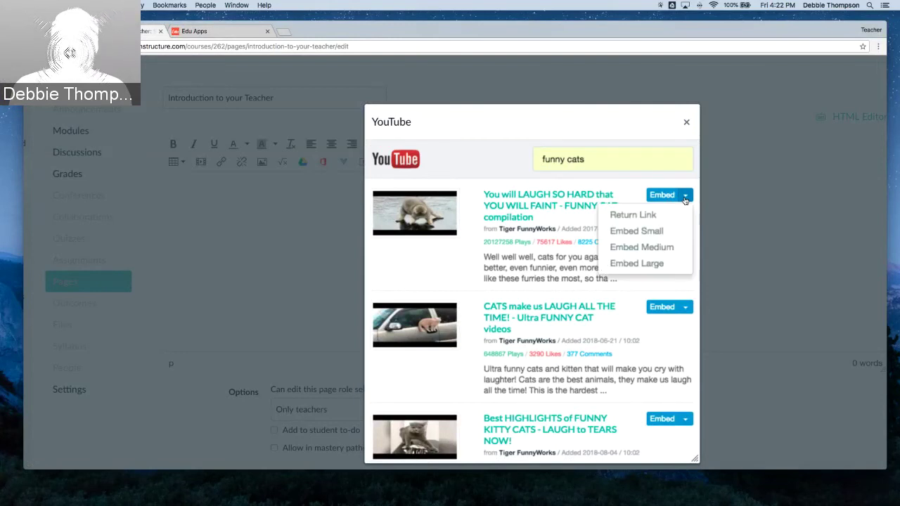
left_click(651, 231)
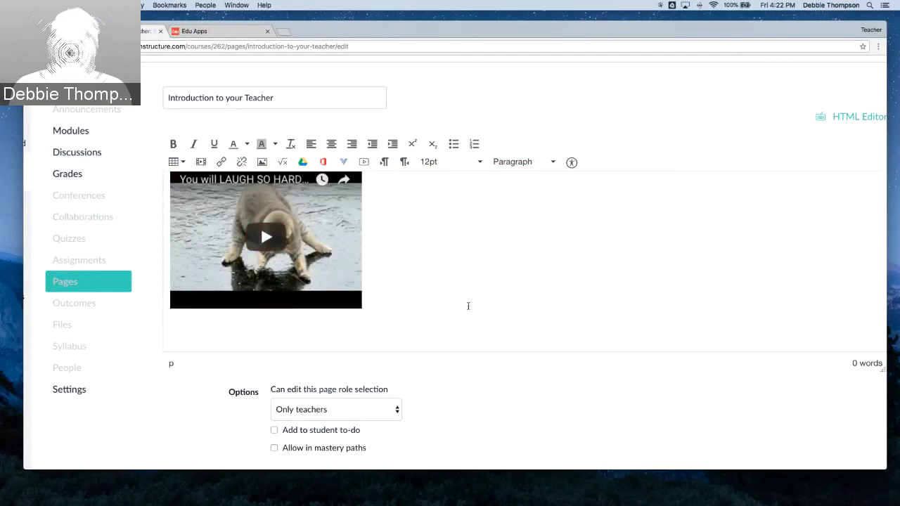
scroll(518, 391, "down", 4)
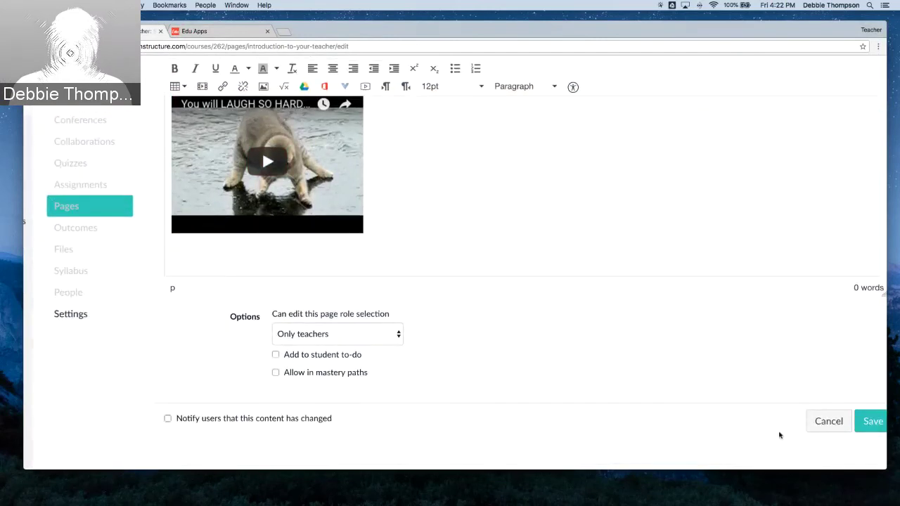
left_click(869, 422)
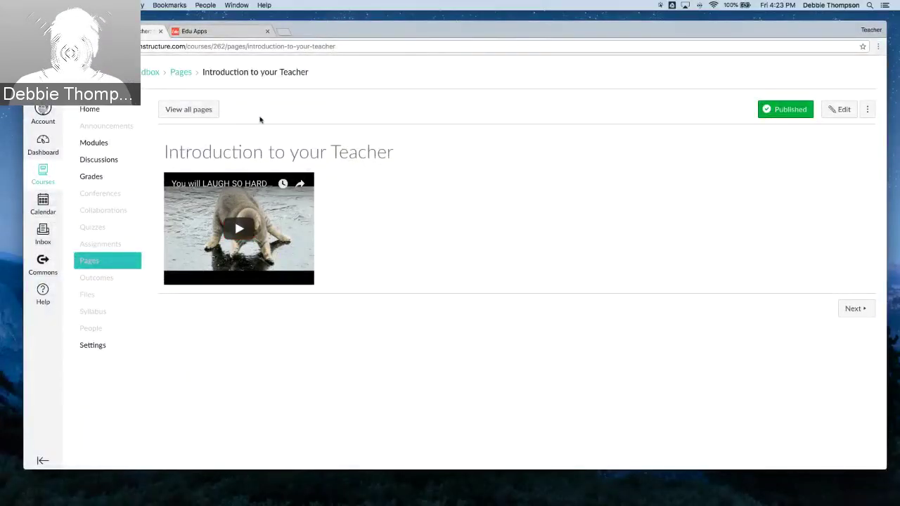
Return to the external apps in the course settings and look through the catalogue again
left_click(103, 346)
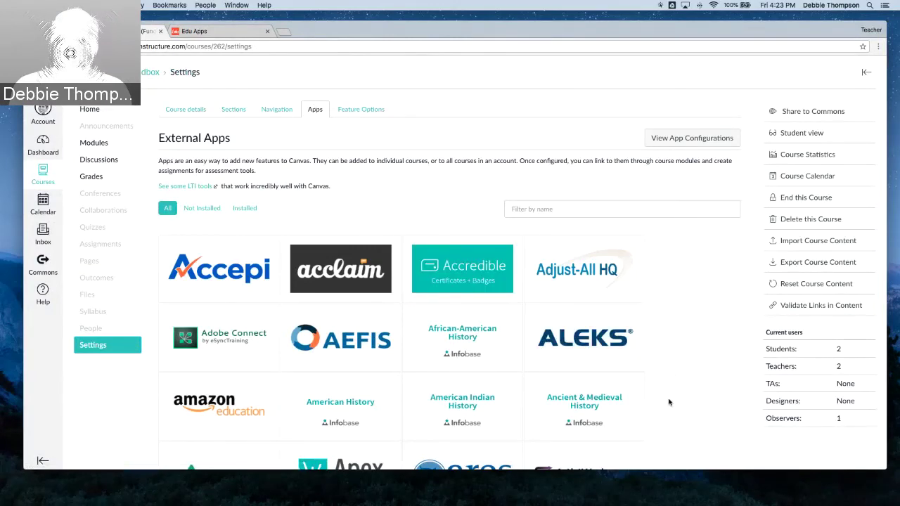
scroll(669, 402, "down", 5)
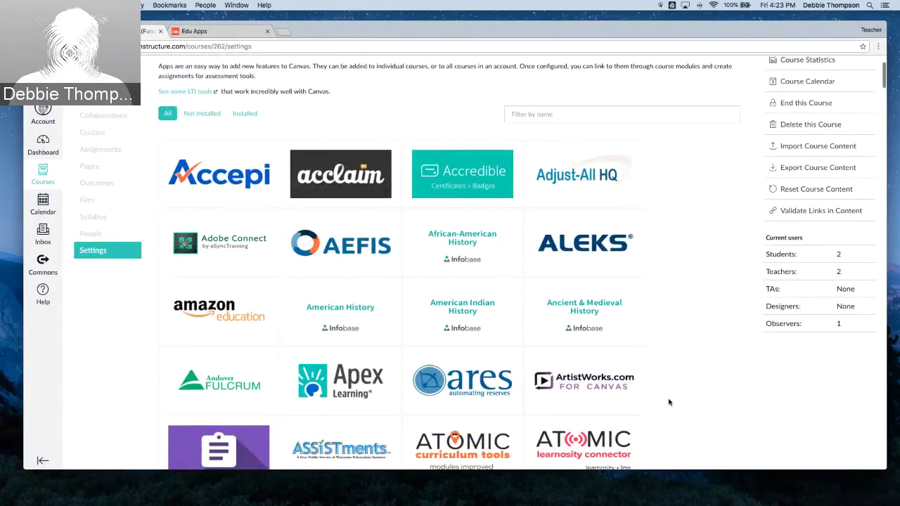
scroll(669, 402, "down", 6)
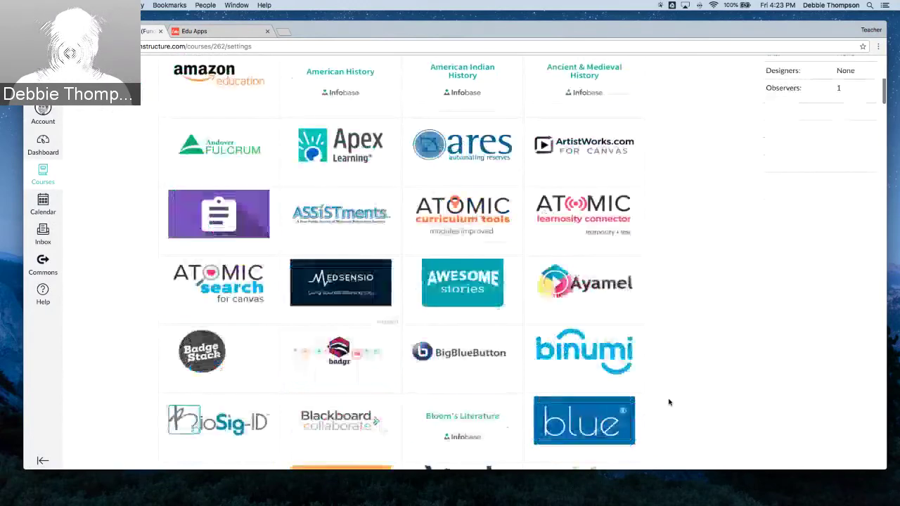
scroll(669, 402, "down", 8)
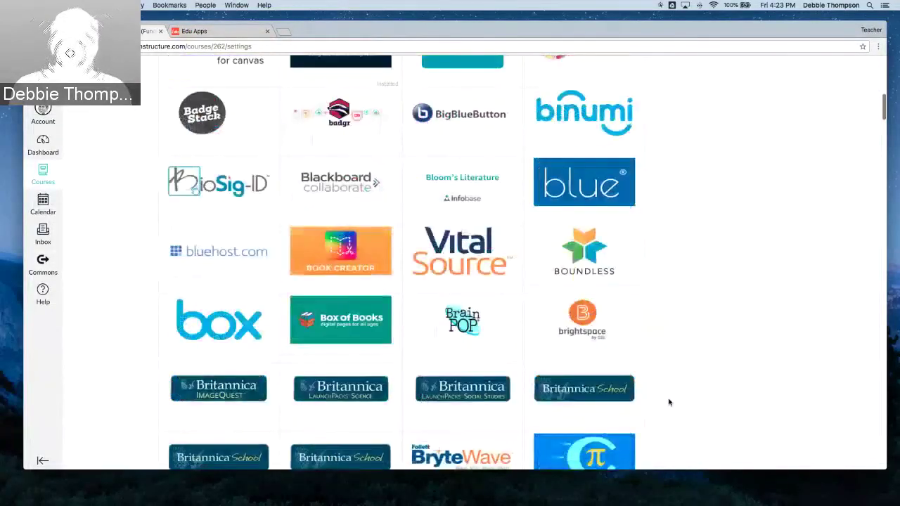
scroll(668, 402, "down", 5)
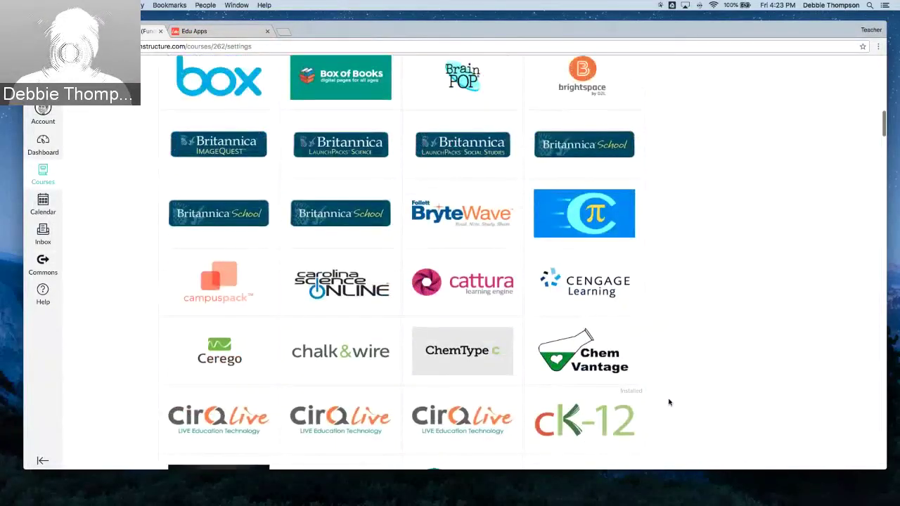
scroll(669, 402, "up", 20)
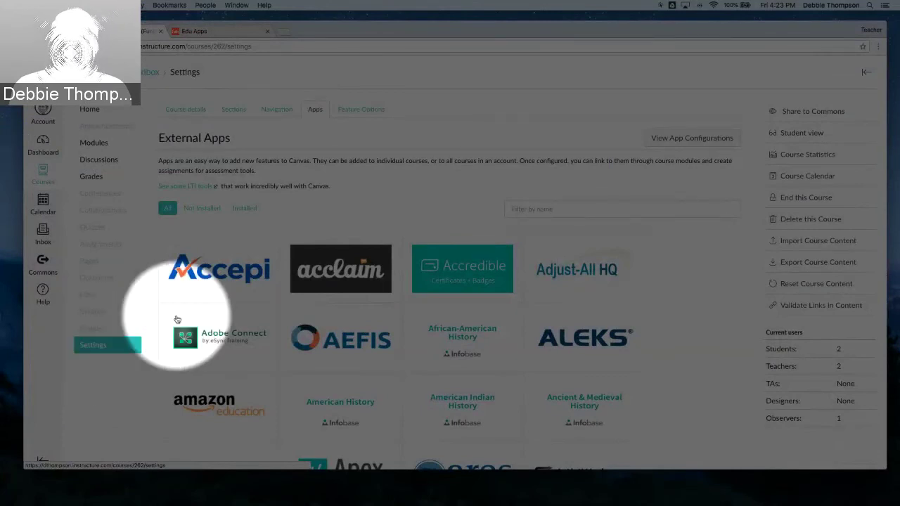
Show the course's navigation settings
left_click(277, 109)
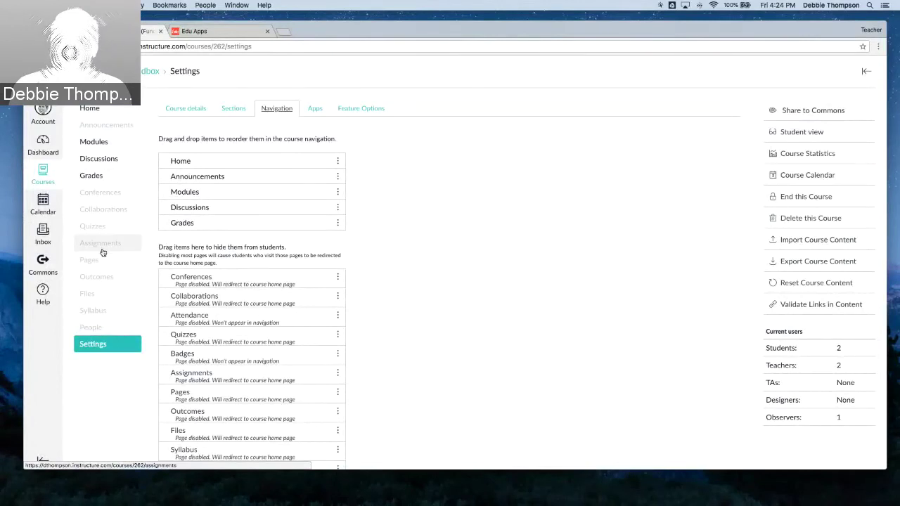
Review the Training Sandbox course's assignments list and its modules list, ending on the course home page
left_click(94, 245)
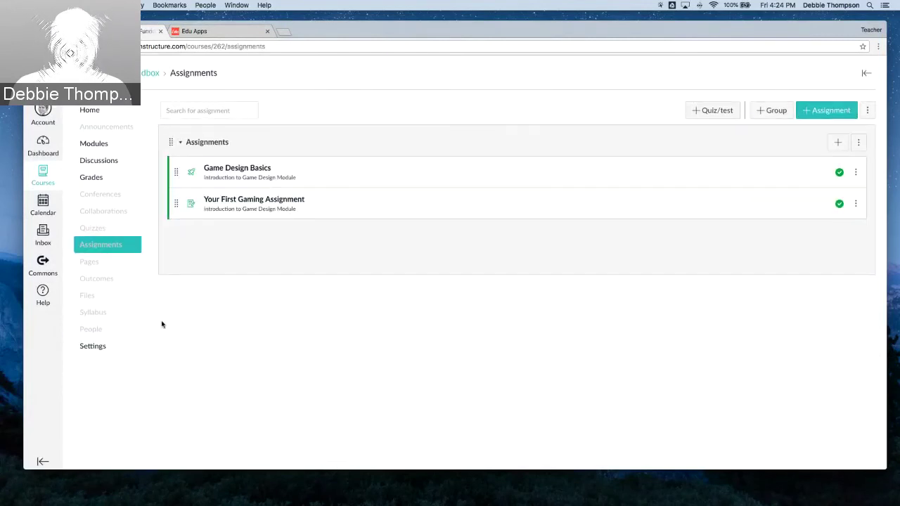
left_click(100, 146)
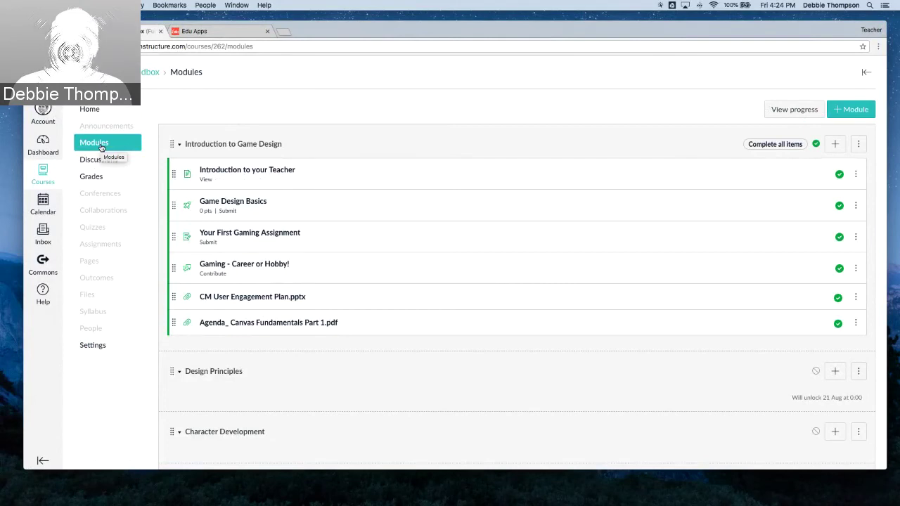
scroll(102, 147, "down", 5)
scroll(129, 195, "up", 5)
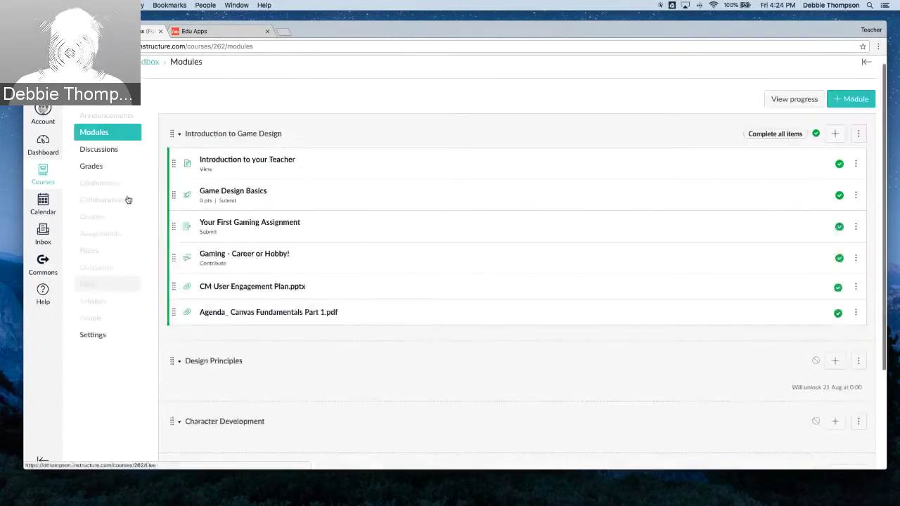
scroll(128, 199, "up", 1)
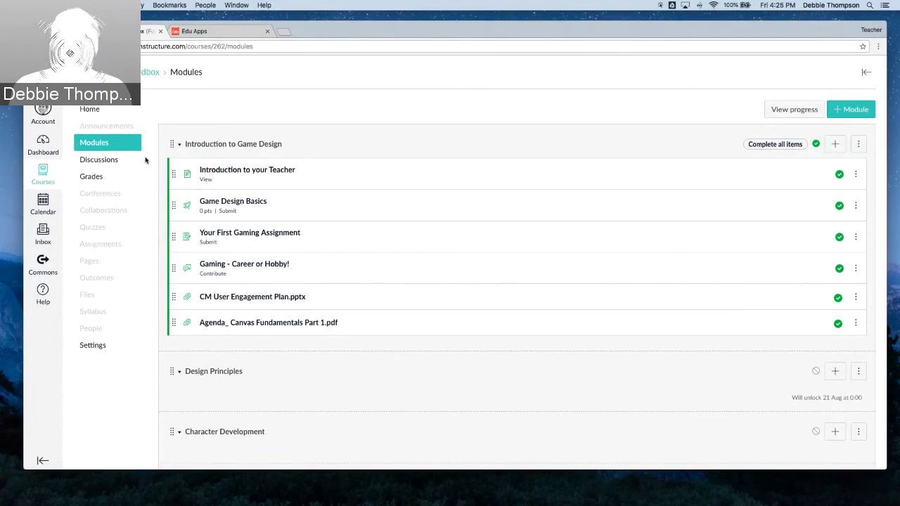
scroll(161, 133, "up", 1)
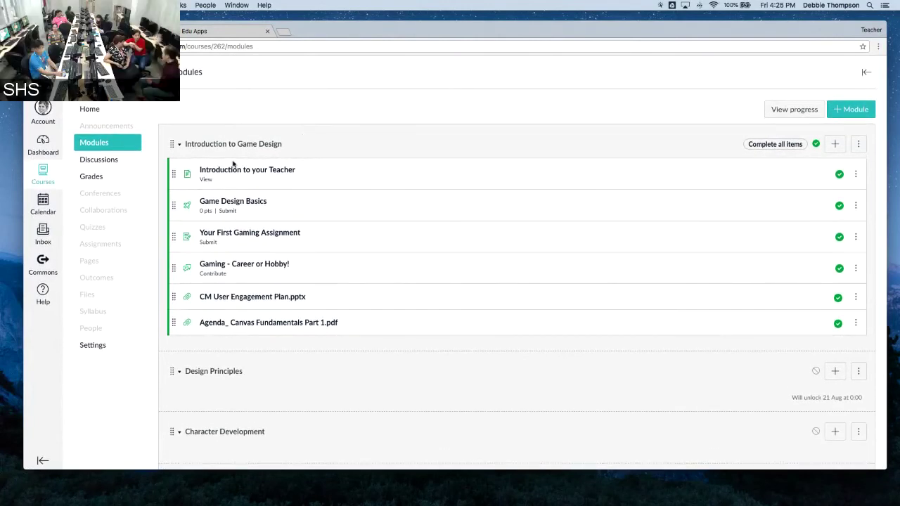
scroll(380, 410, "down", 3)
scroll(380, 411, "up", 5)
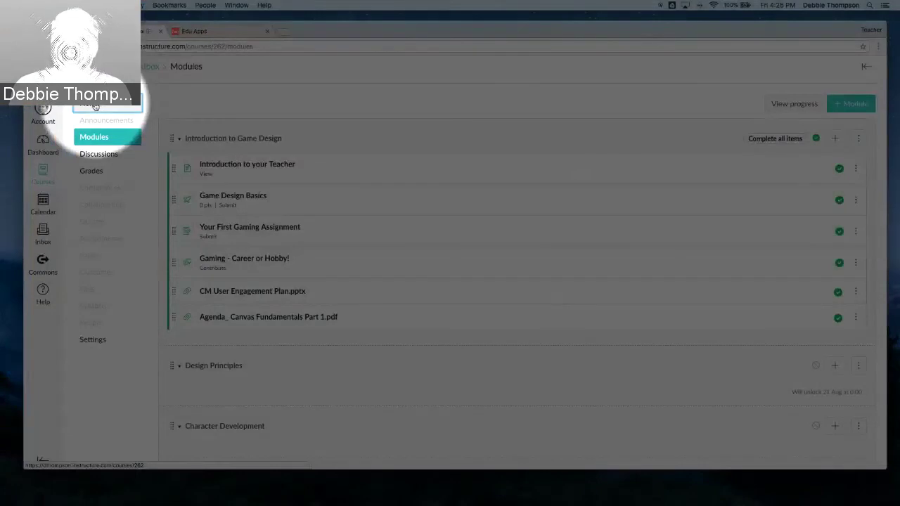
left_click(95, 106)
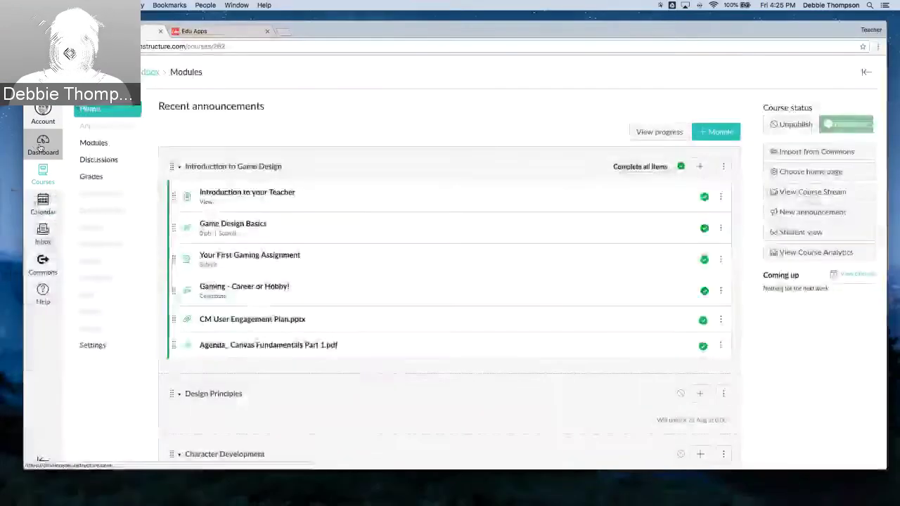
Open My Biology Course from the dashboard and look through its whole home page, including the unit links
left_click(43, 146)
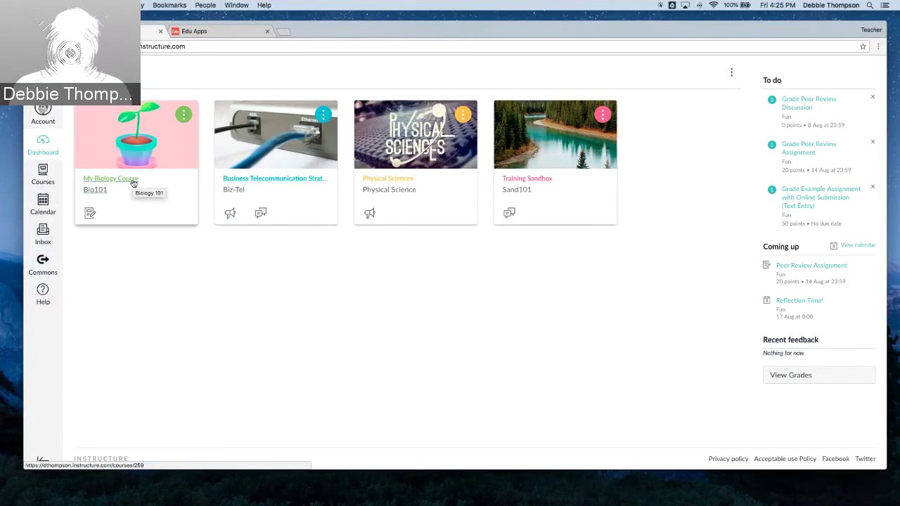
left_click(124, 182)
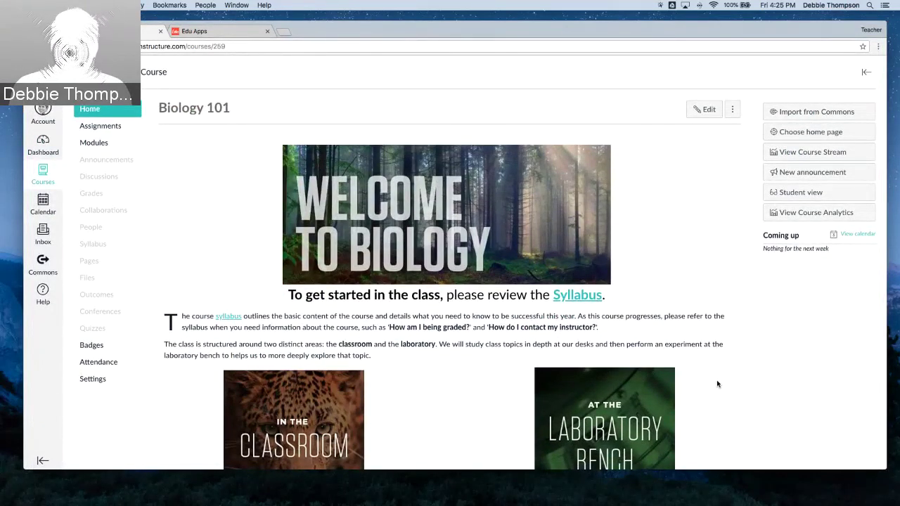
scroll(718, 385, "down", 5)
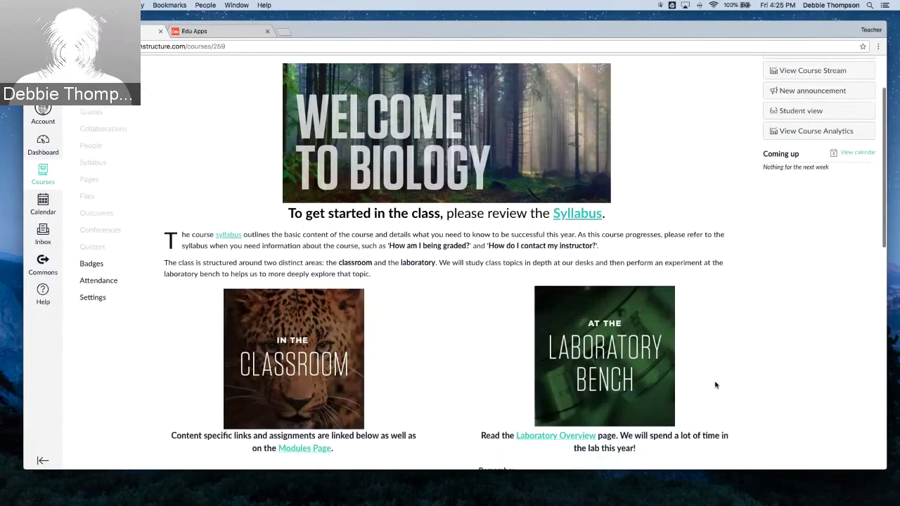
scroll(716, 385, "down", 5)
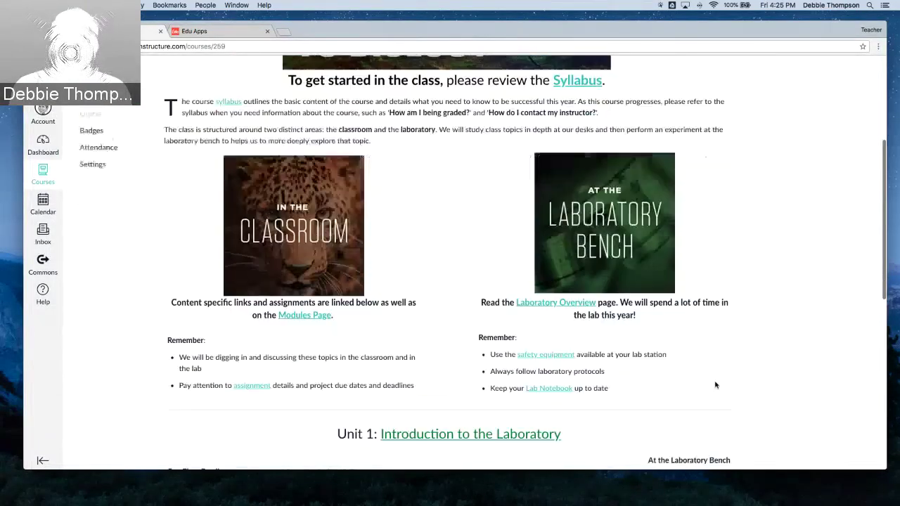
scroll(716, 384, "down", 7)
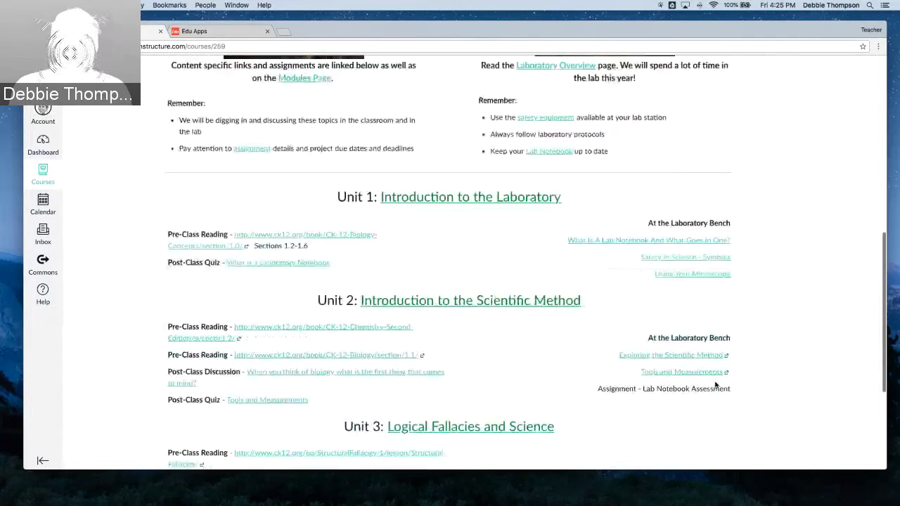
scroll(715, 385, "down", 3)
scroll(716, 384, "up", 13)
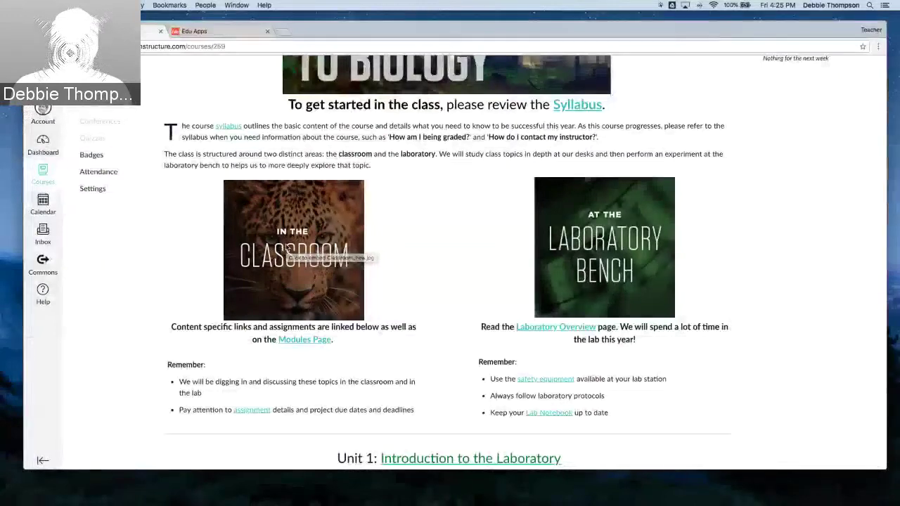
scroll(404, 276, "up", 2)
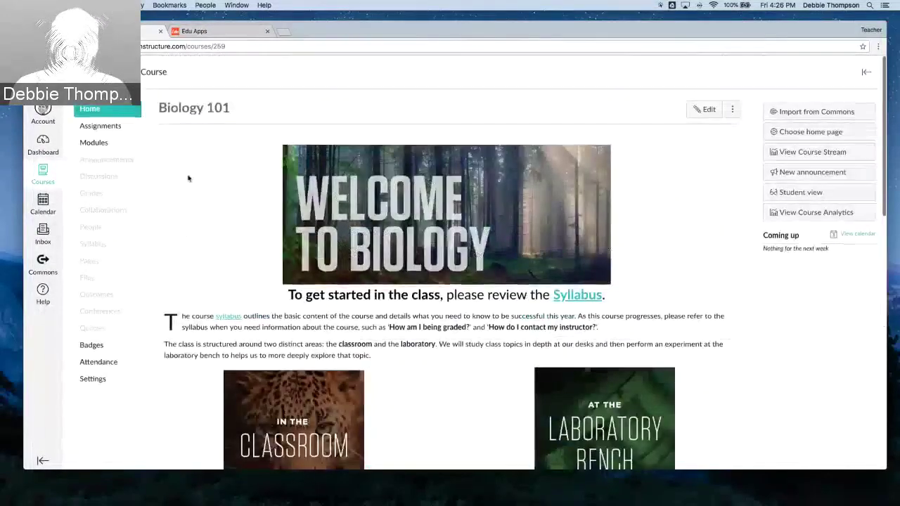
Return to the dashboard and look over the home page of the Business Telecommunication Strategy course
left_click(42, 147)
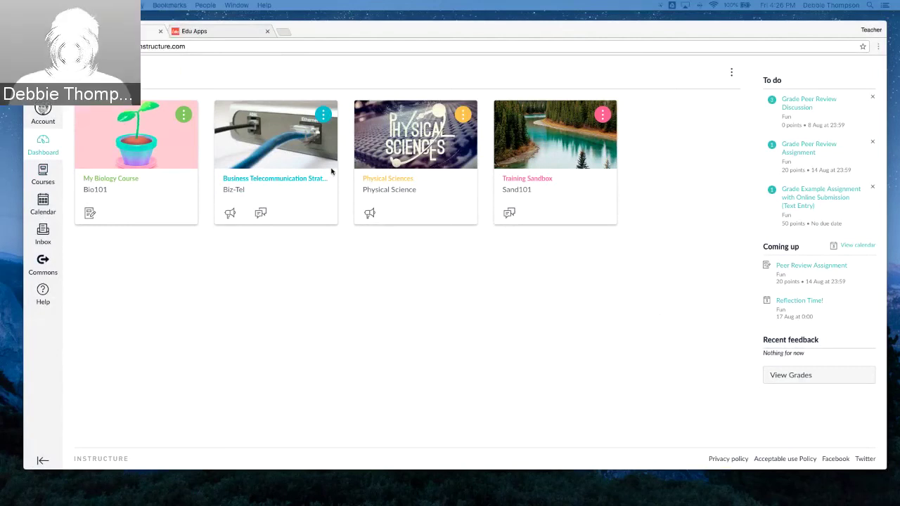
left_click(275, 177)
left_click(274, 178)
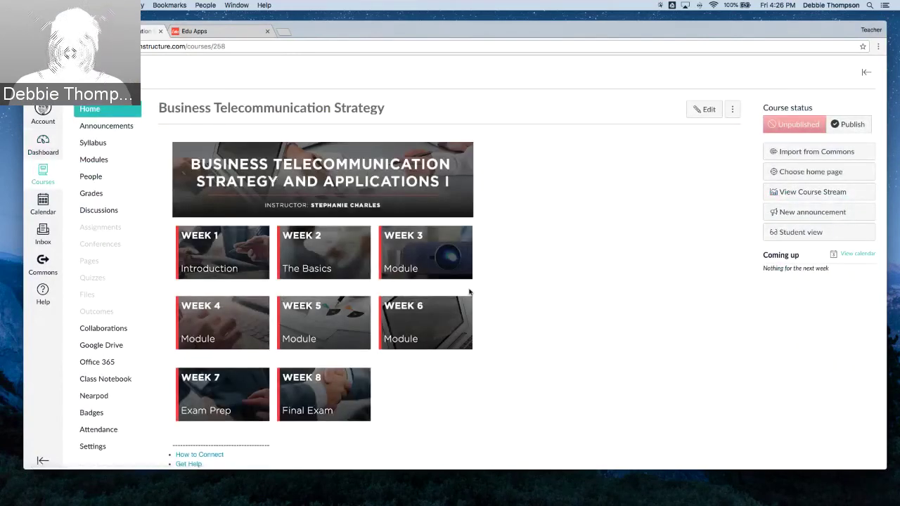
scroll(581, 308, "down", 1)
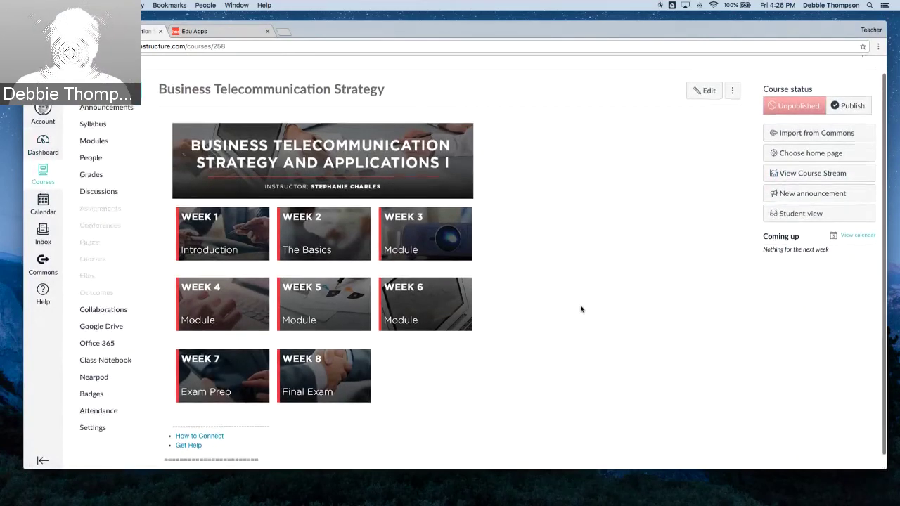
Follow the Week 1 Introduction image to its overview page and read through the page
left_click(217, 231)
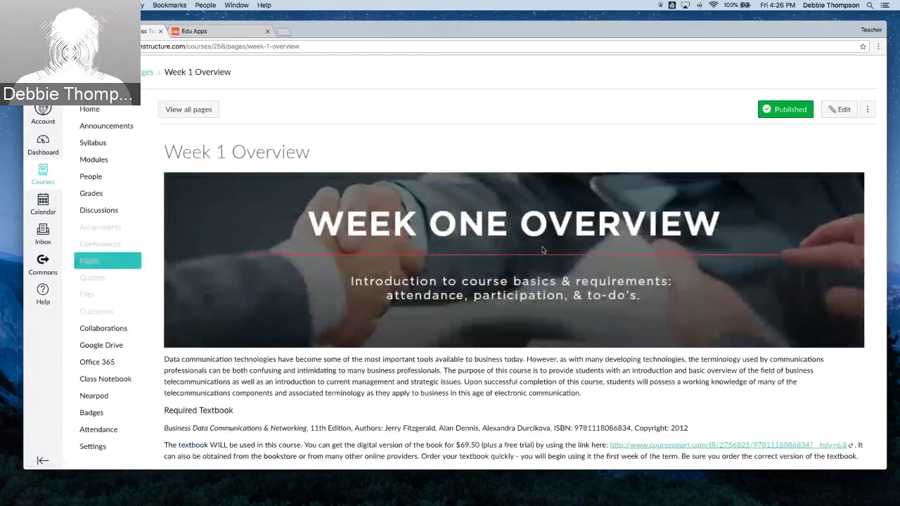
scroll(596, 397, "down", 5)
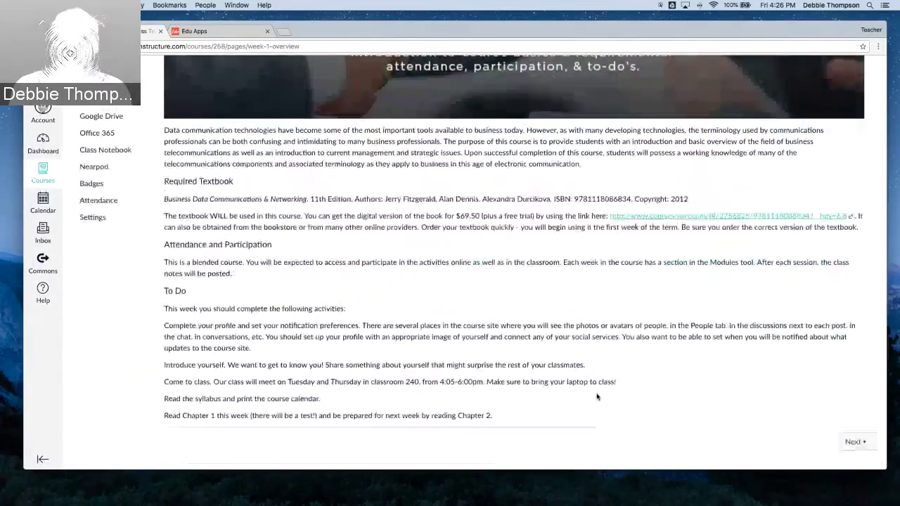
scroll(596, 397, "up", 5)
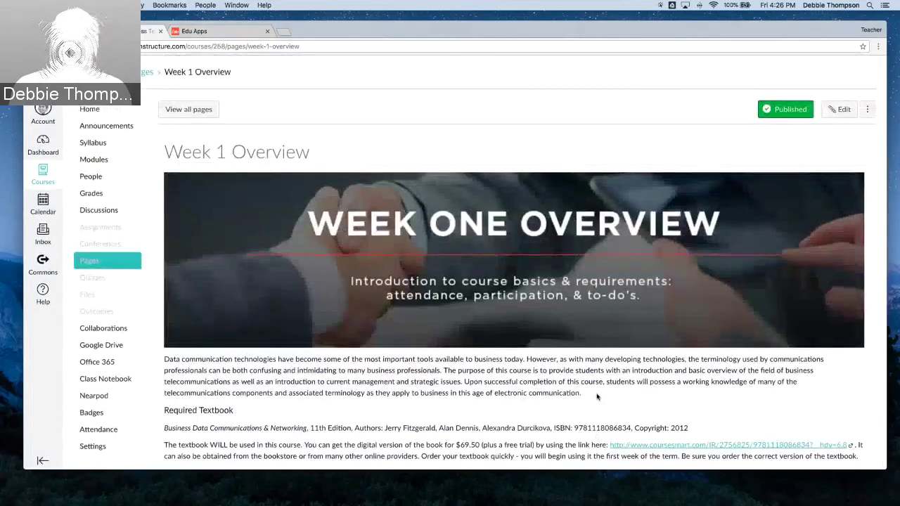
Open the Physical Sciences course from the dashboard and open its home page for editing
left_click(53, 147)
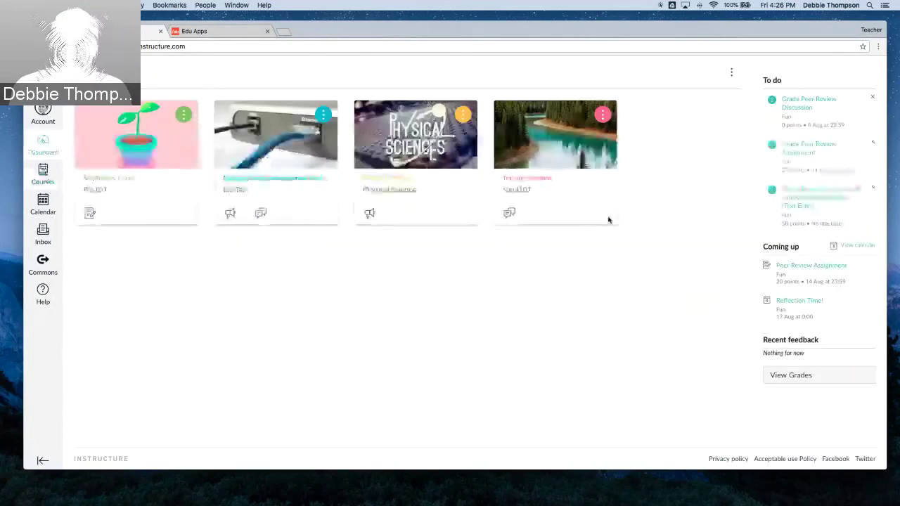
left_click(388, 180)
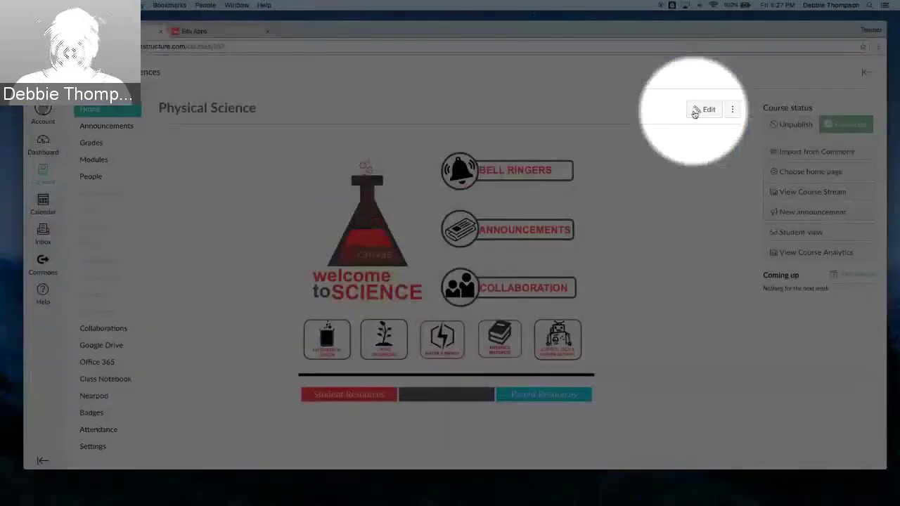
left_click(700, 111)
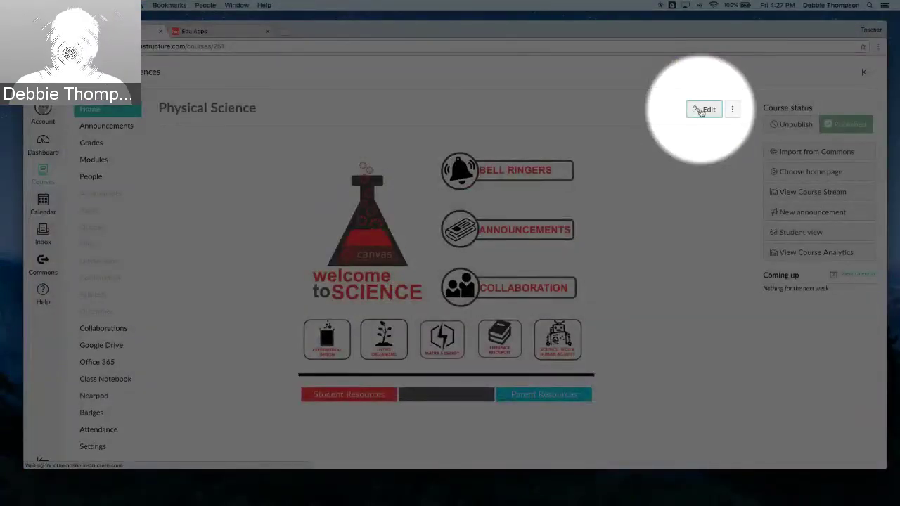